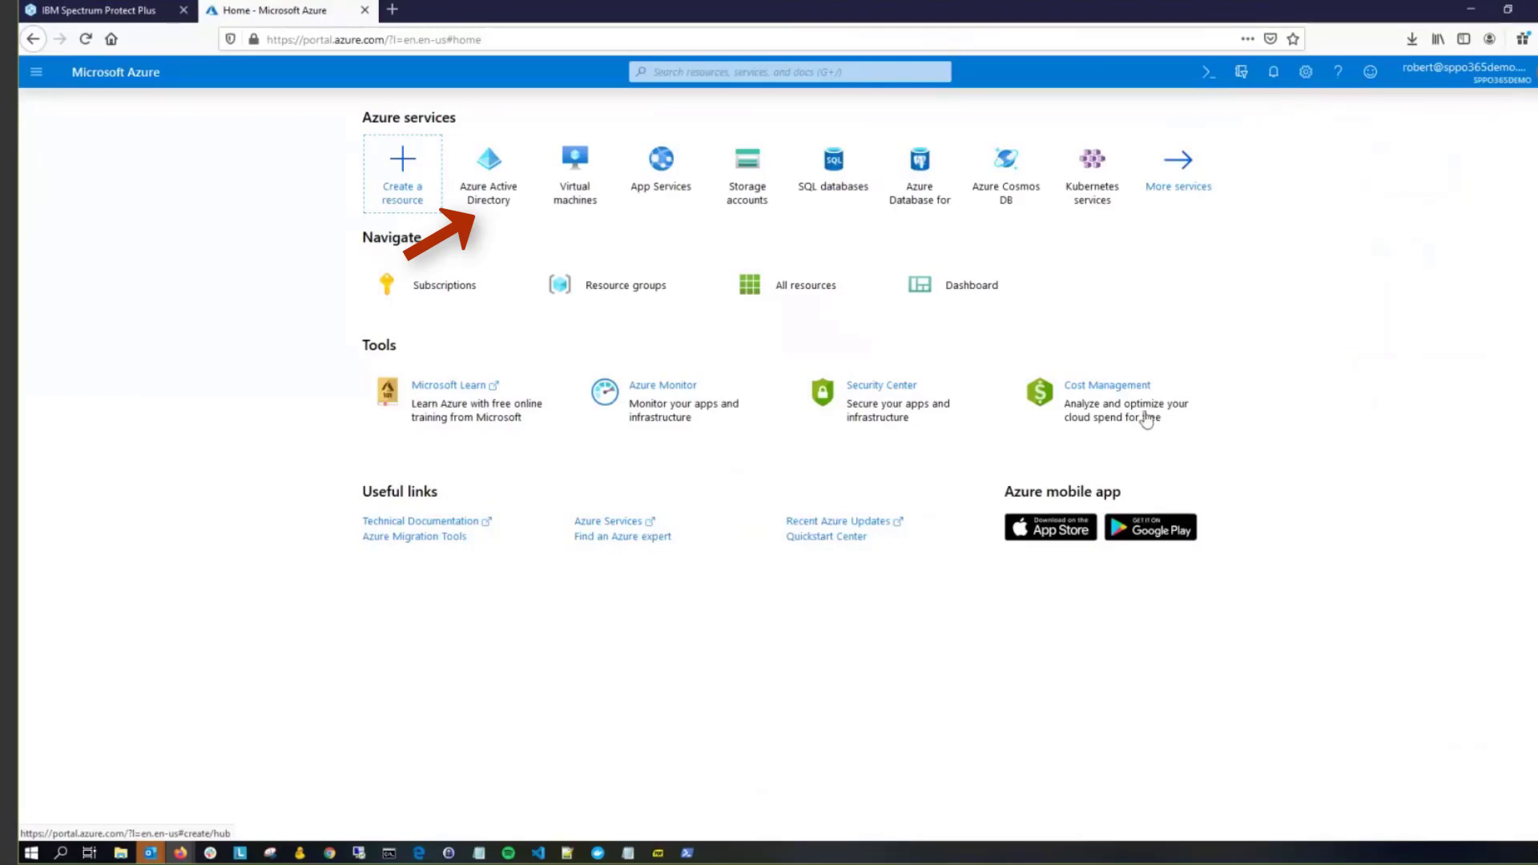
# Start a new Azure AD app registration and name it SPPO365
pyautogui.click(490, 196)
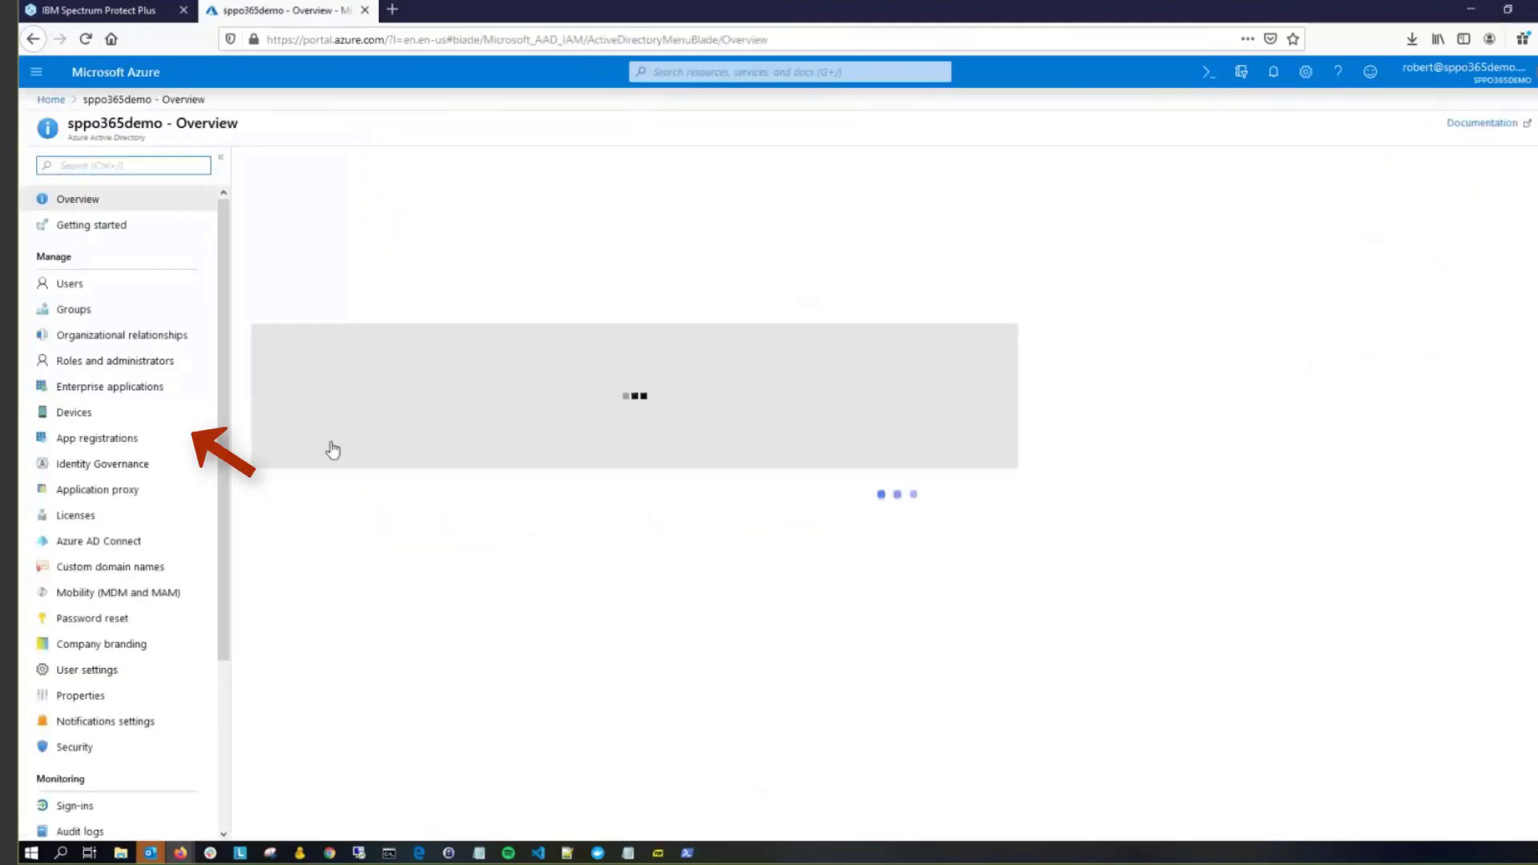
pyautogui.click(95, 440)
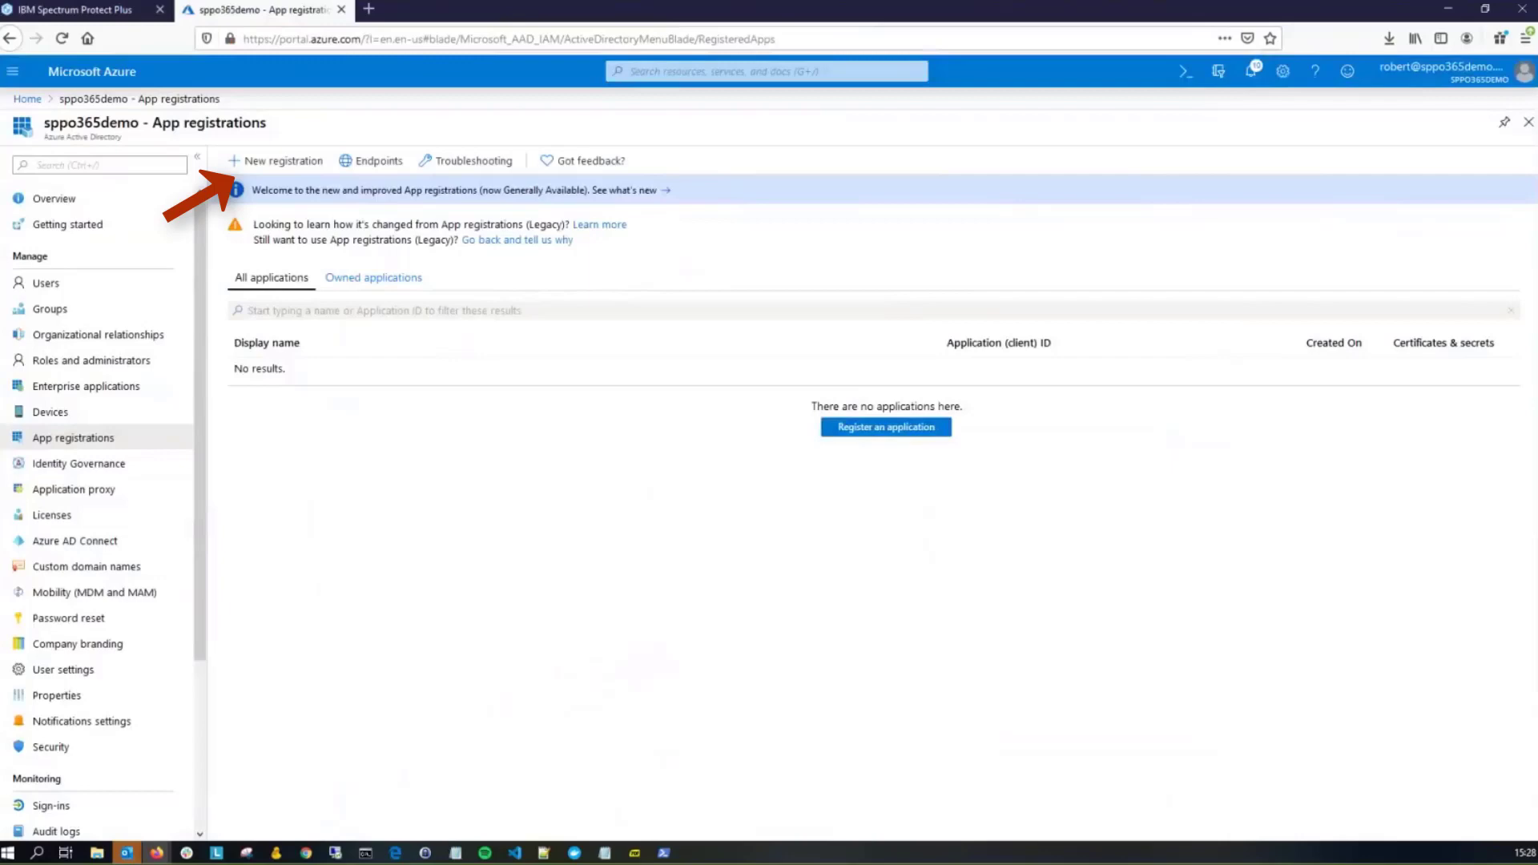
pyautogui.click(281, 163)
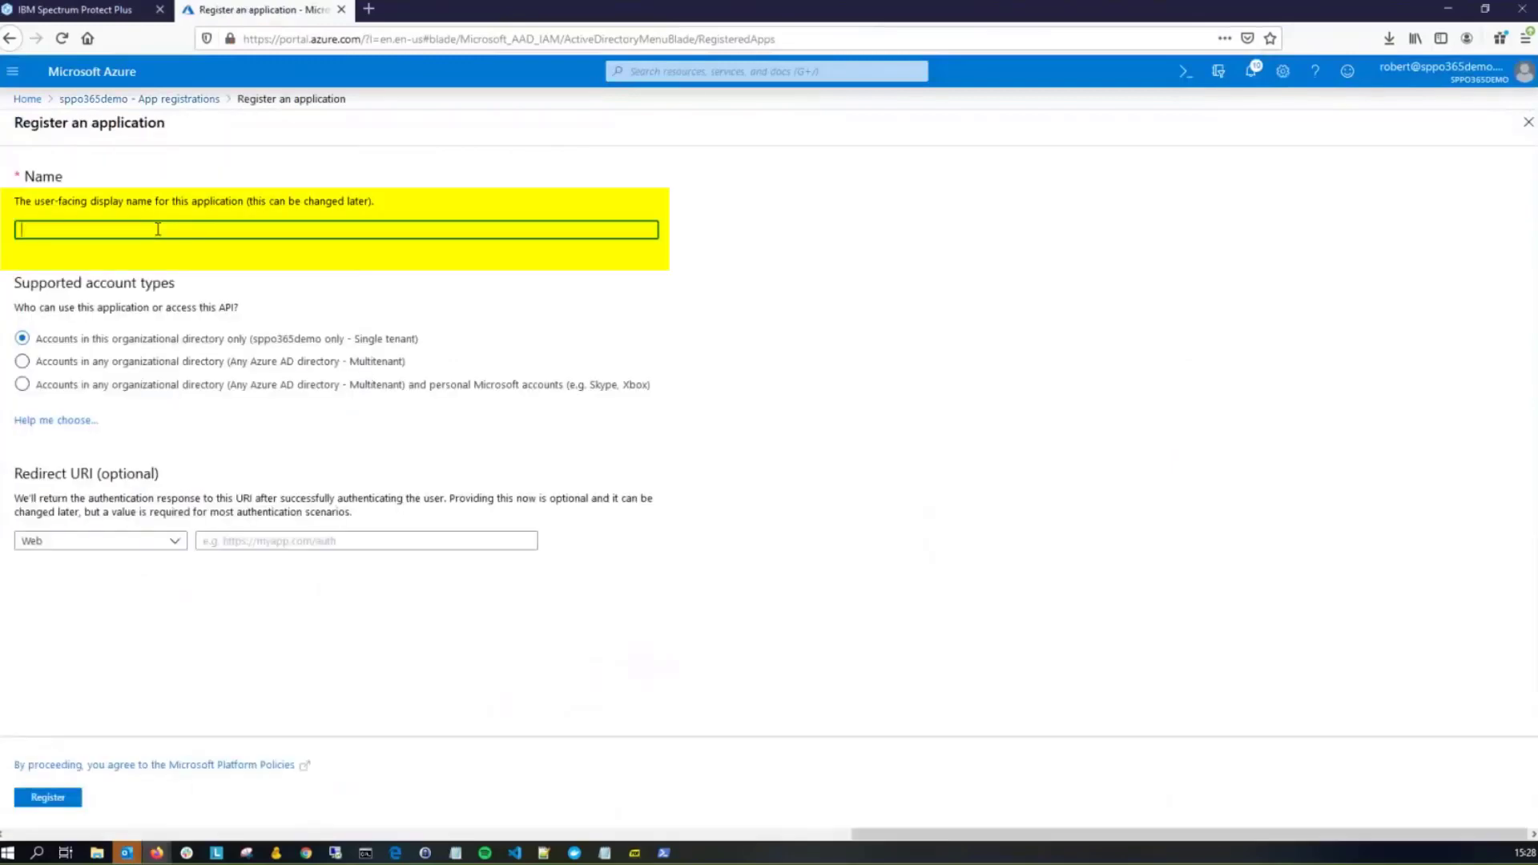
pyautogui.write('SPPO365')
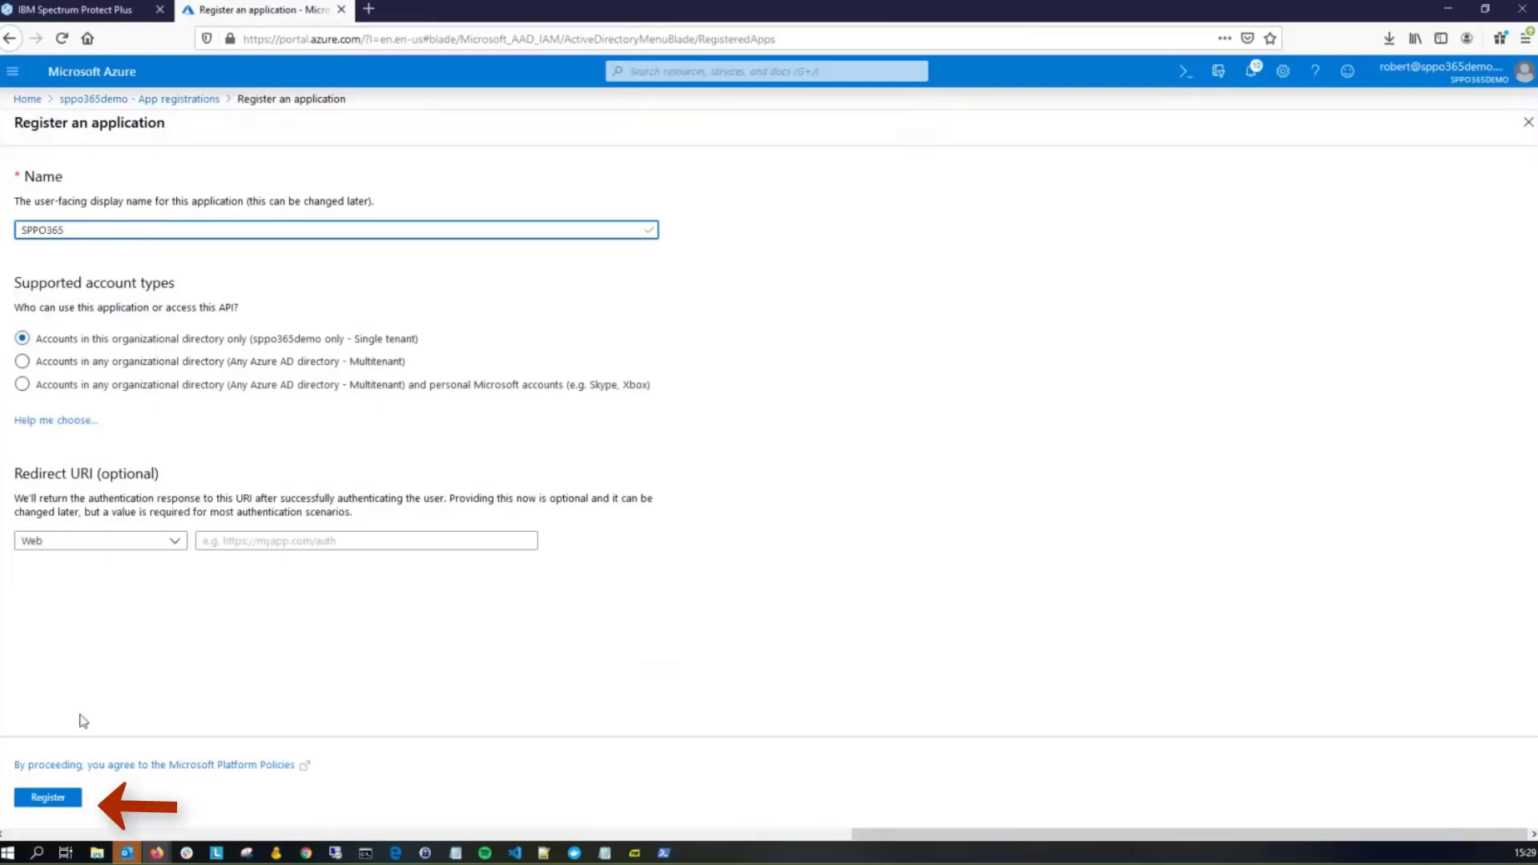
# Create the SPPO365 registration and begin adding an API permission
pyautogui.click(69, 800)
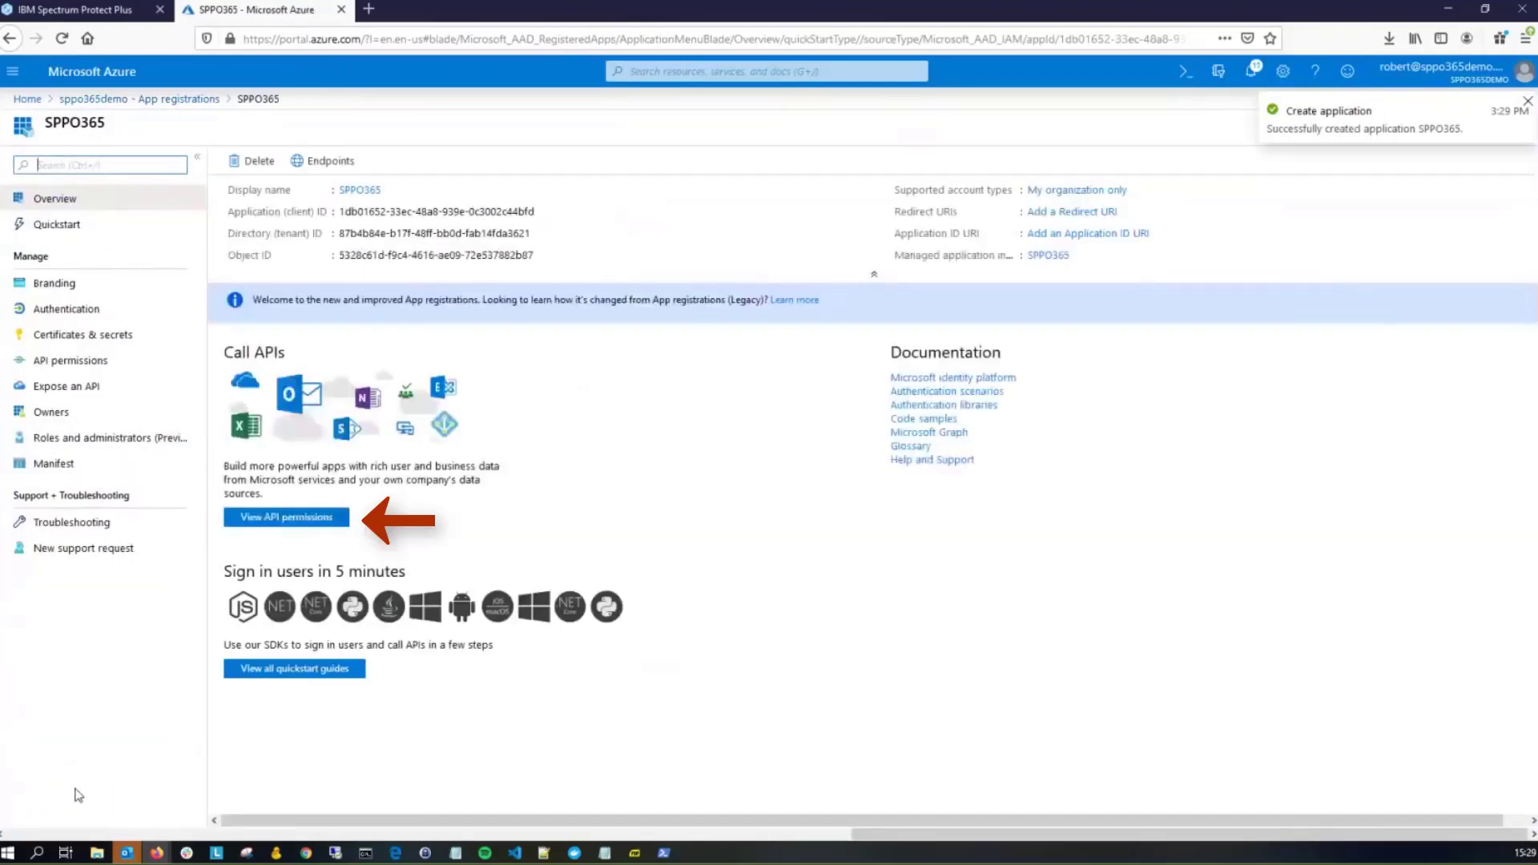
pyautogui.click(287, 518)
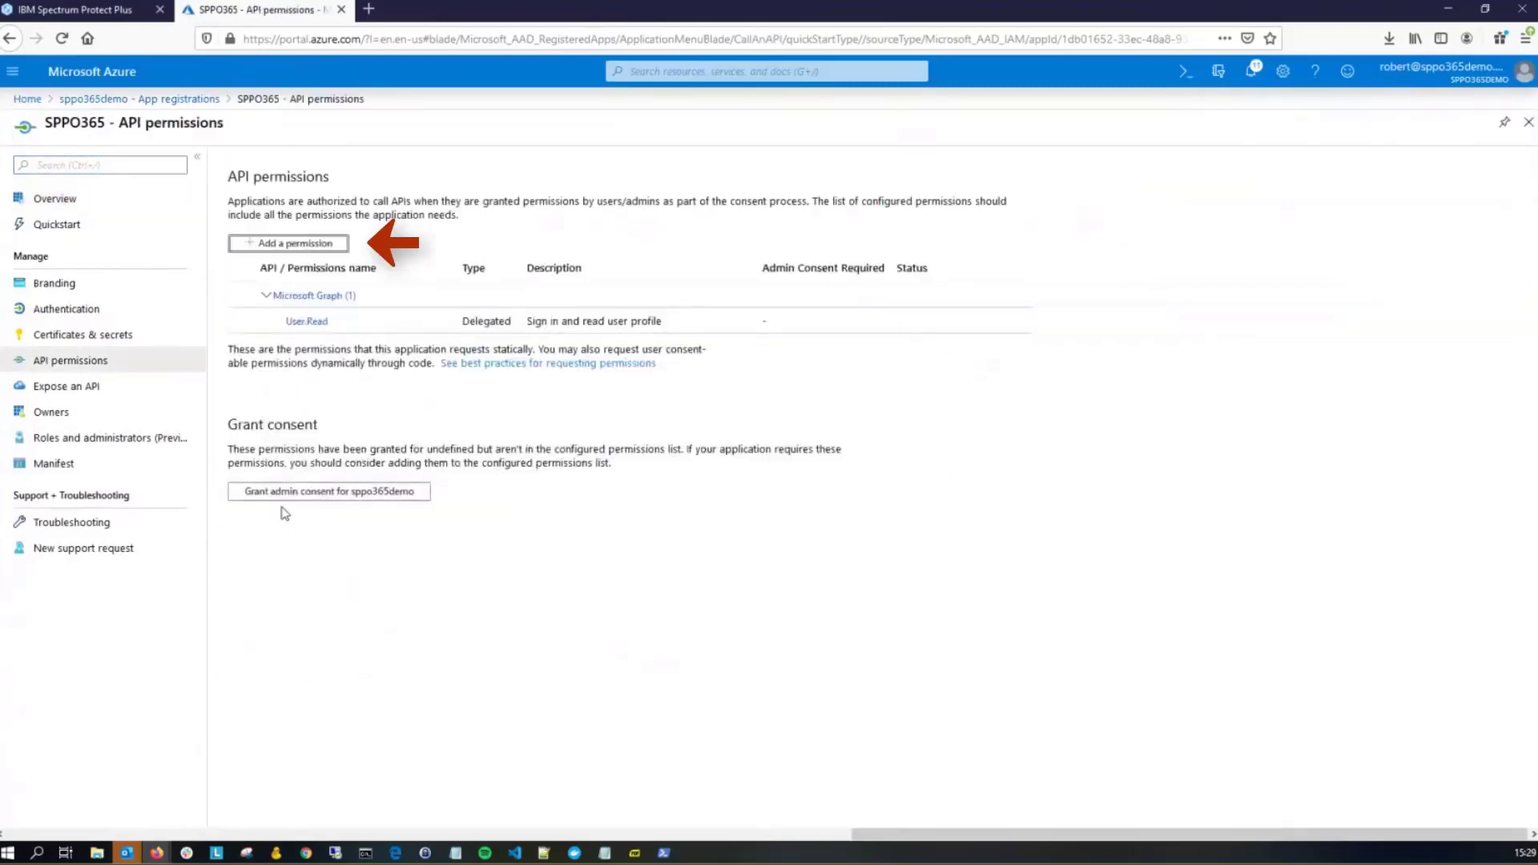
pyautogui.click(300, 248)
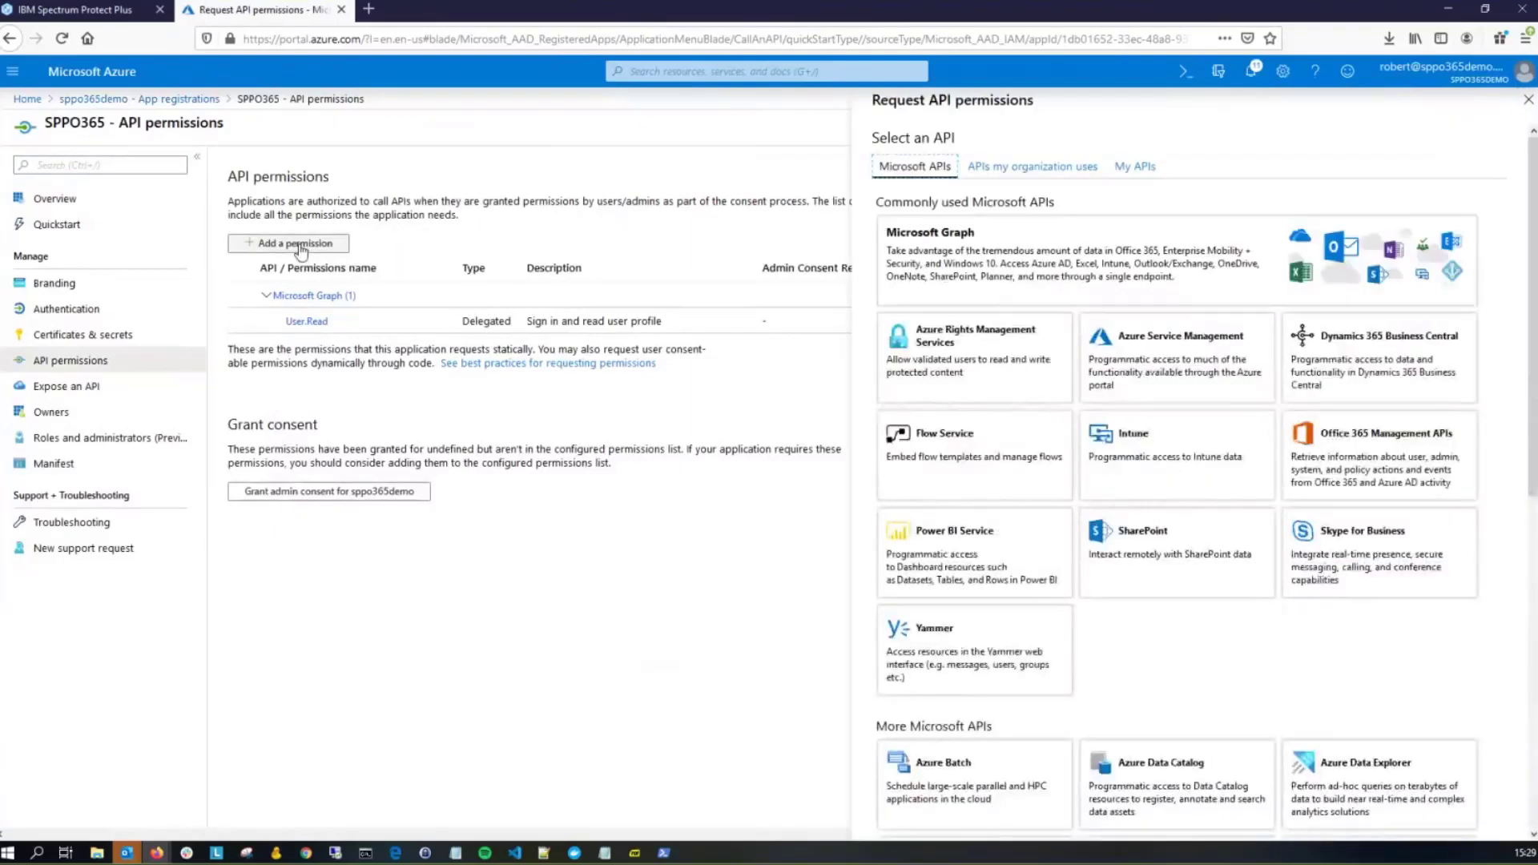
# Add the delegated User.Read permission from Azure Active Directory Graph
pyautogui.scroll(-1, 1206, 527)
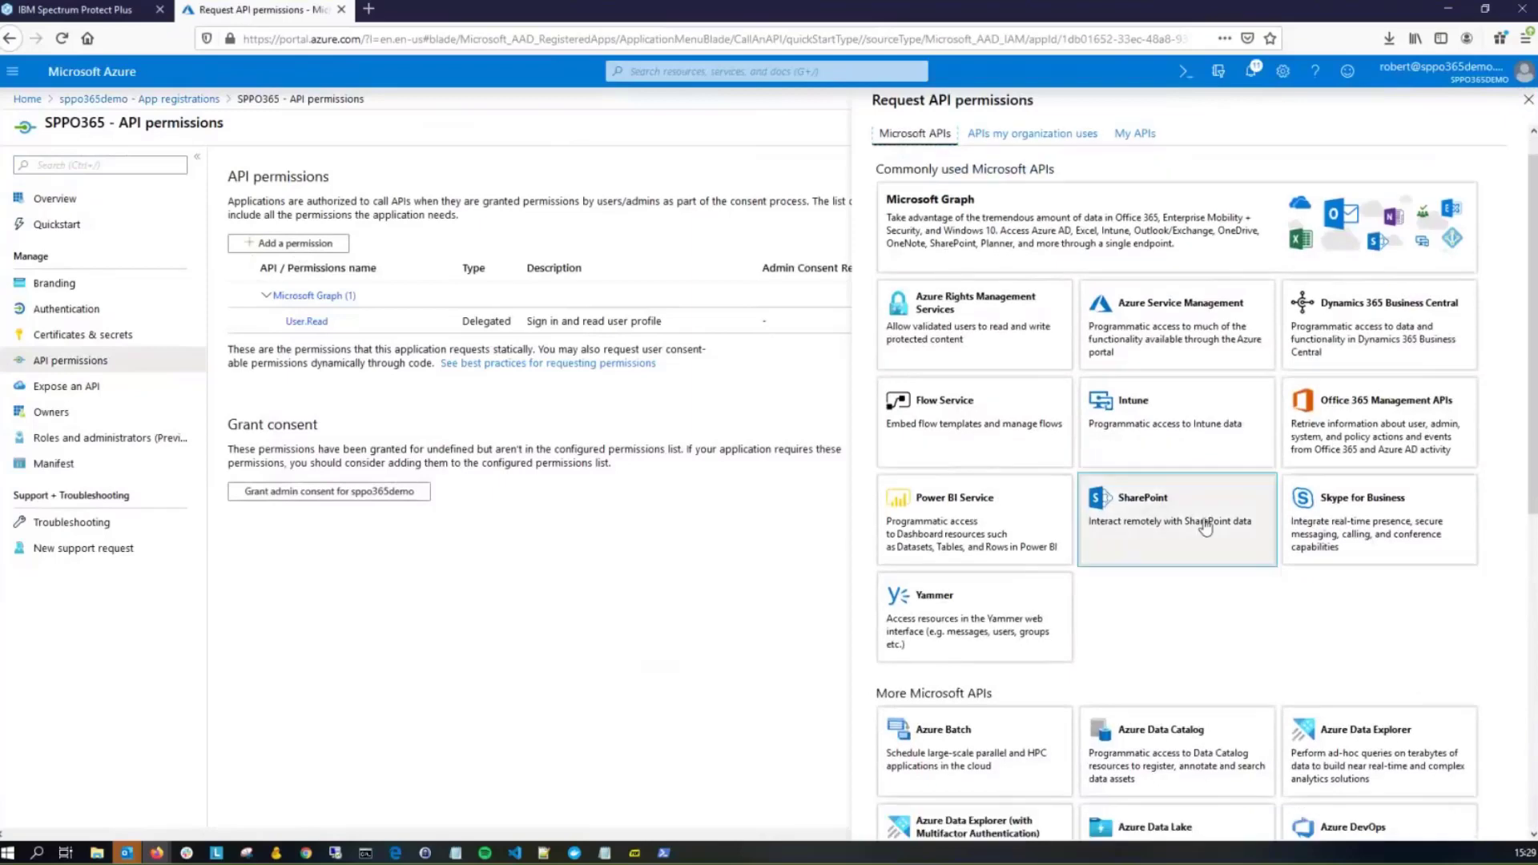
pyautogui.scroll(-7, 1206, 526)
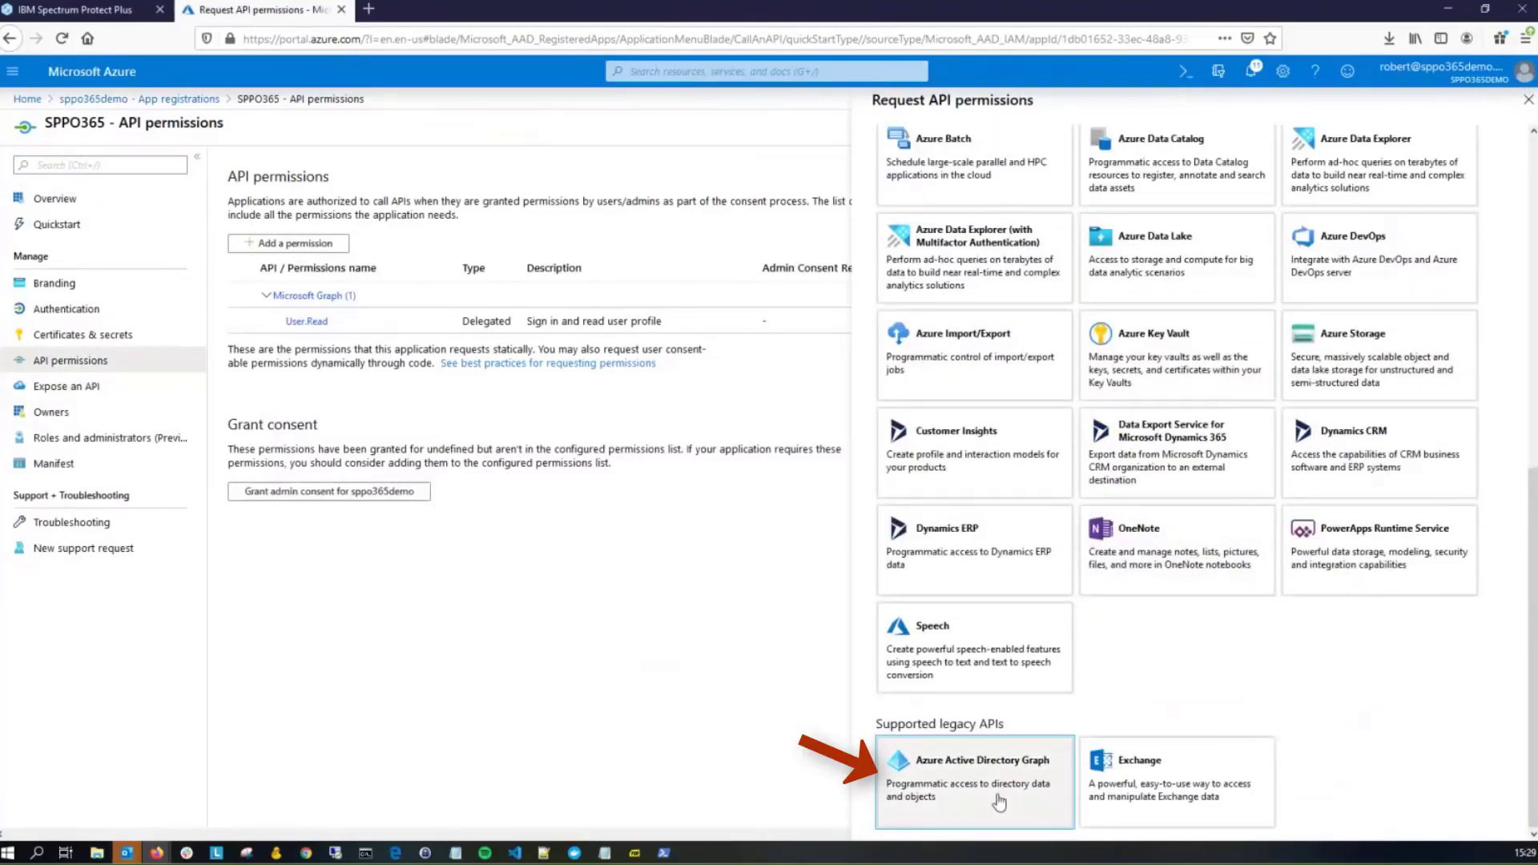
pyautogui.click(999, 801)
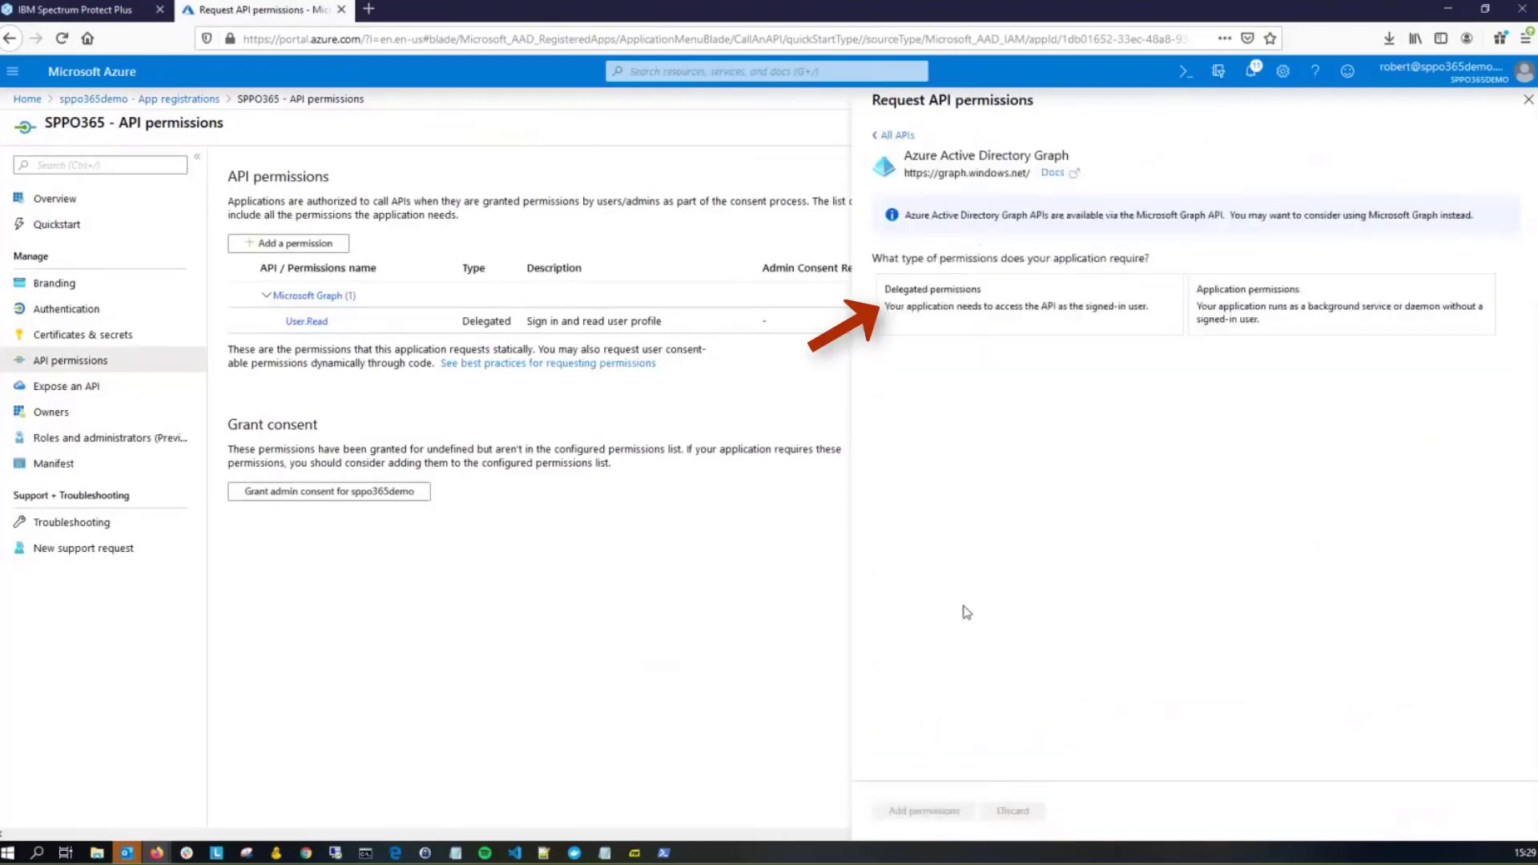
pyautogui.click(985, 319)
pyautogui.click(968, 384)
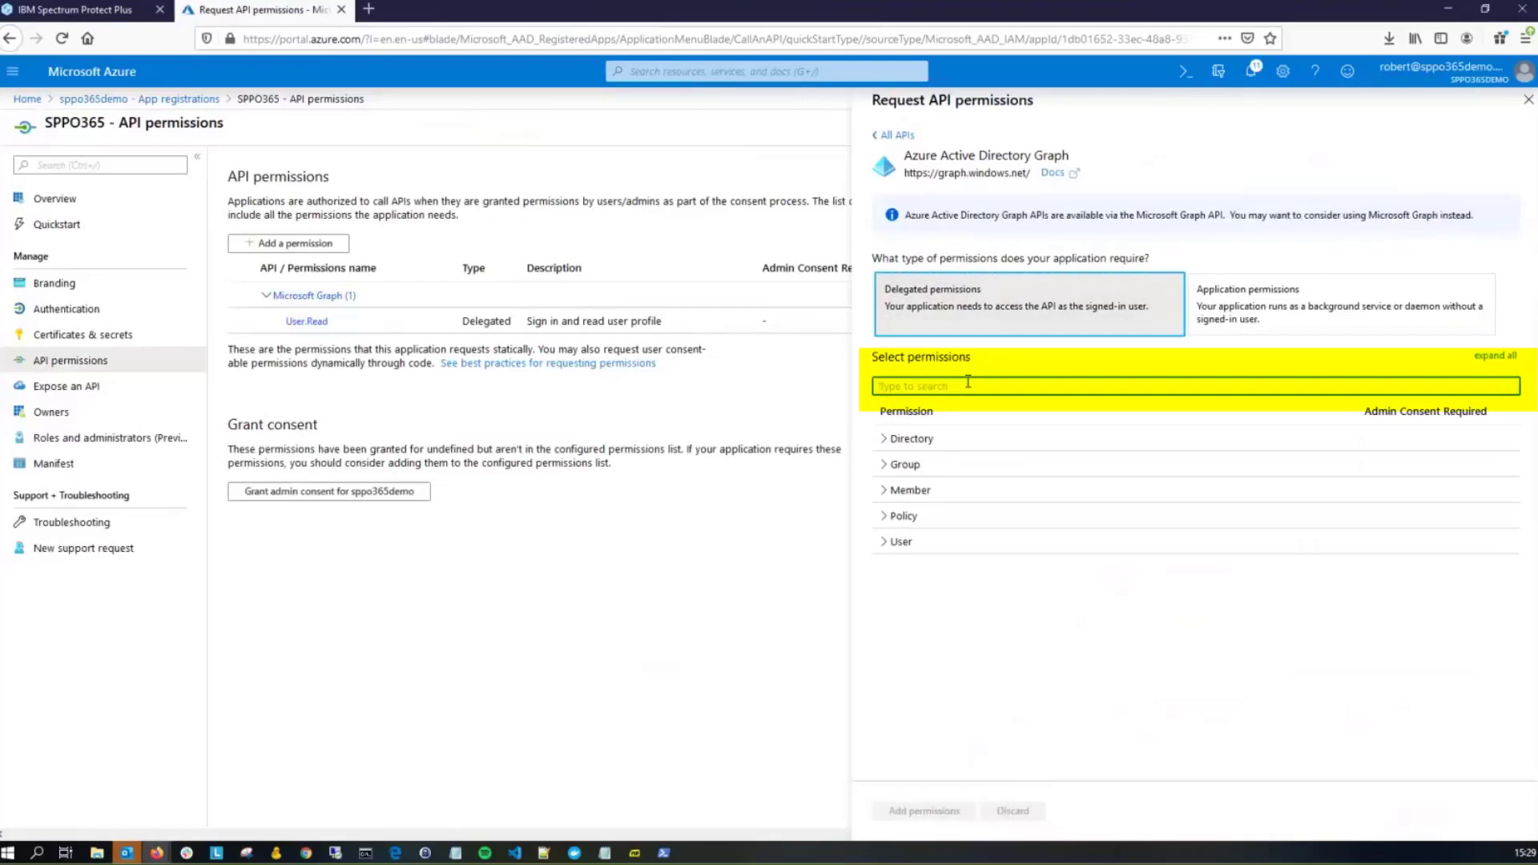
pyautogui.write('User')
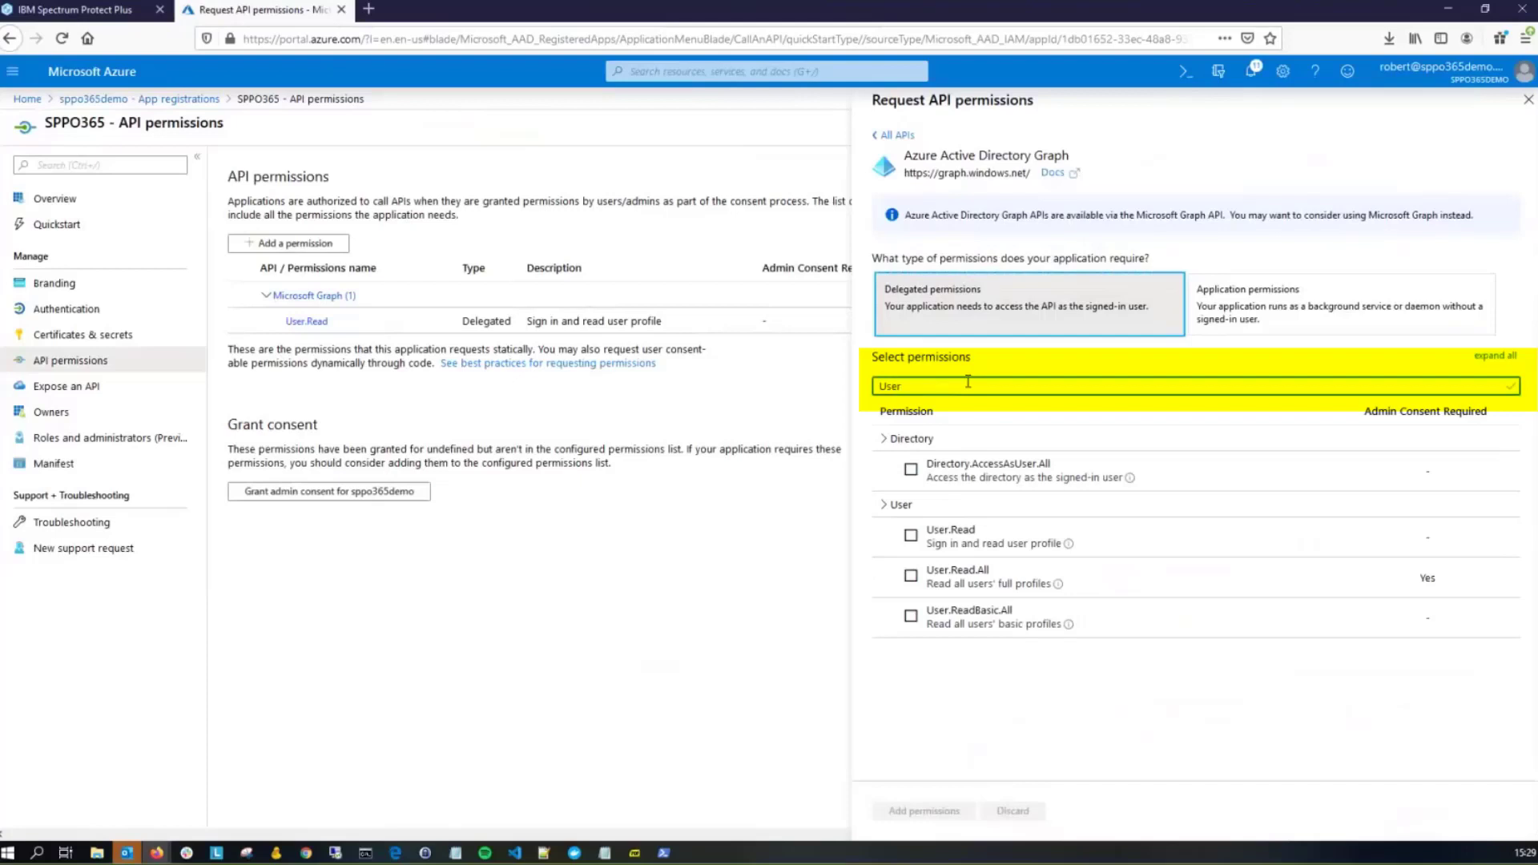
pyautogui.write('.Read')
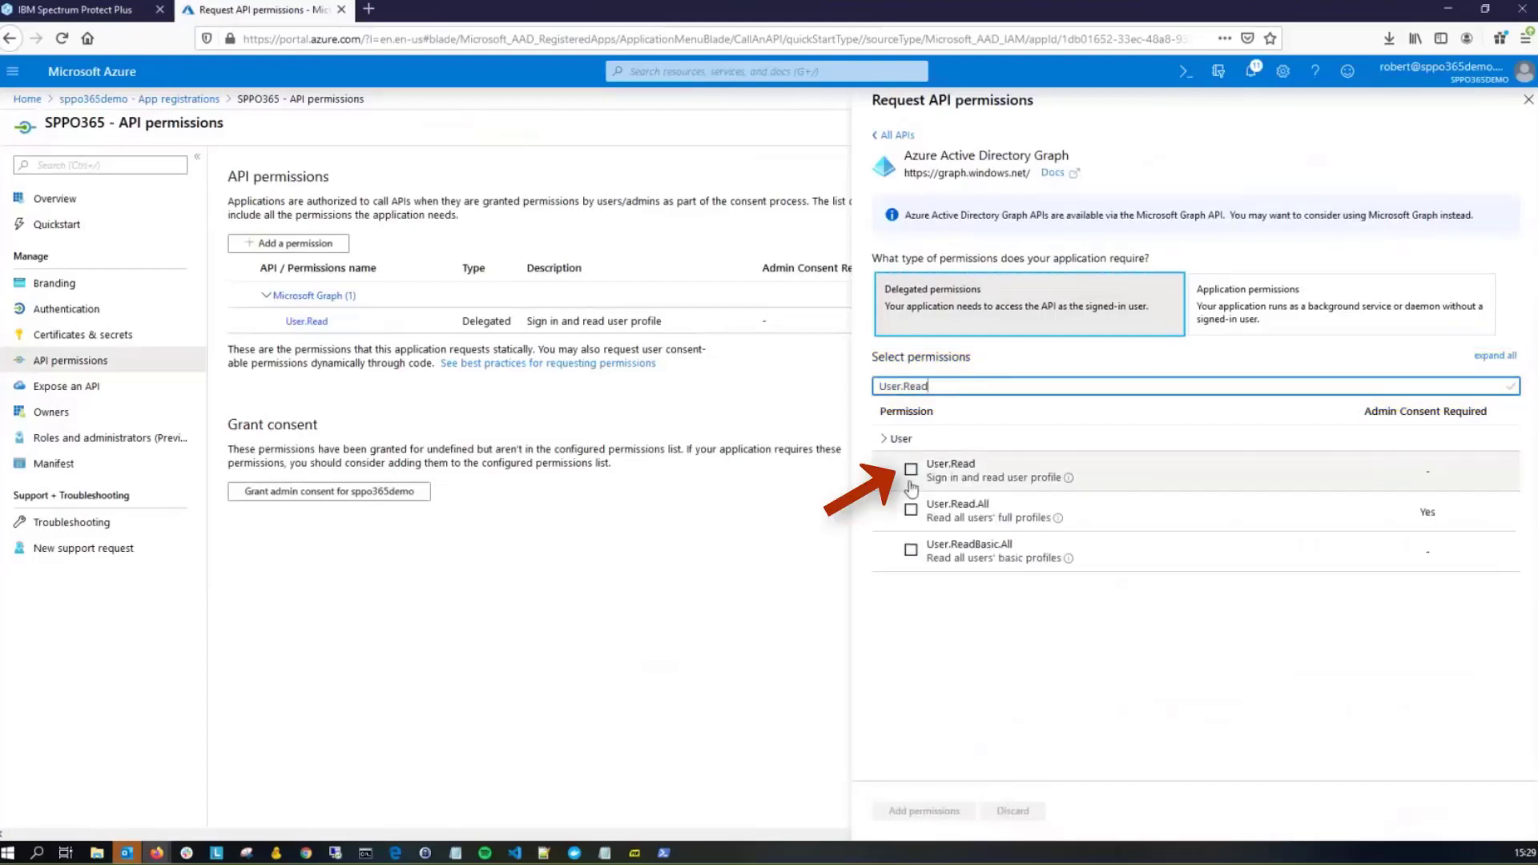
pyautogui.click(911, 469)
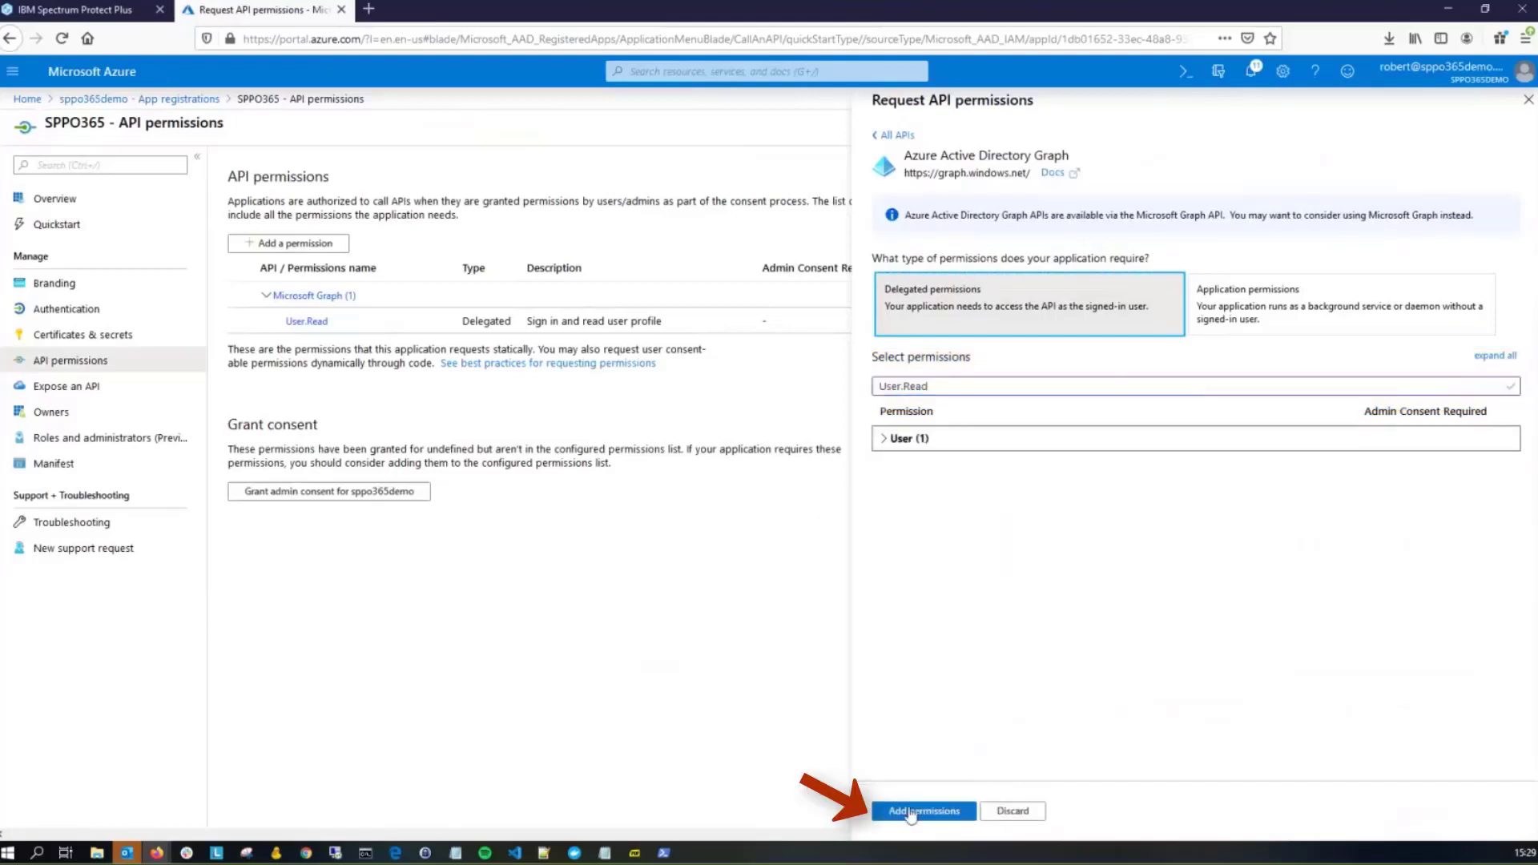
pyautogui.click(910, 811)
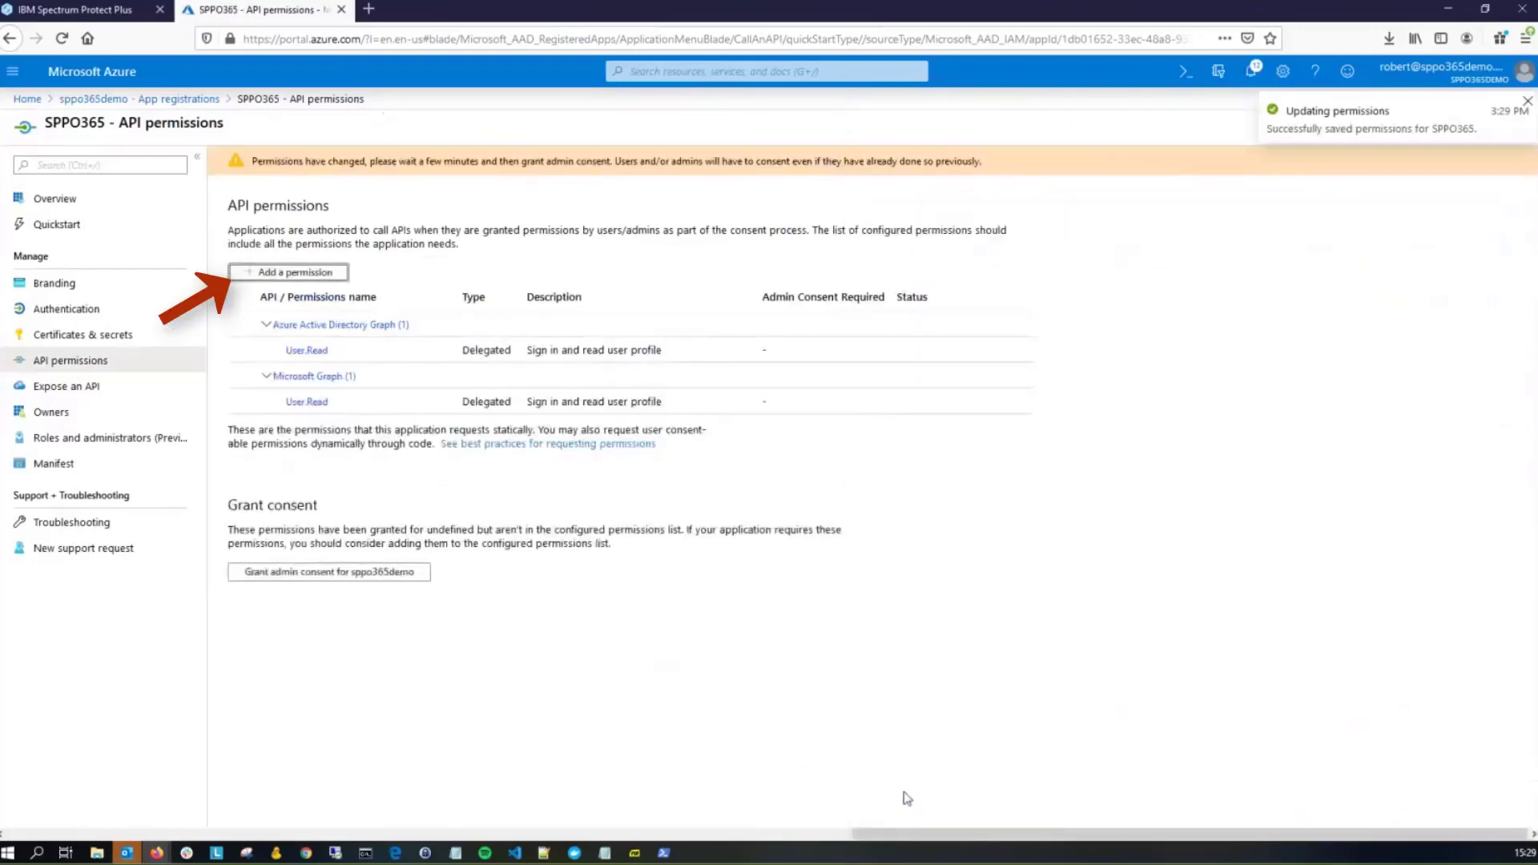
# Add Exchange's full_access_as_app application permission to SPPO365
pyautogui.click(290, 275)
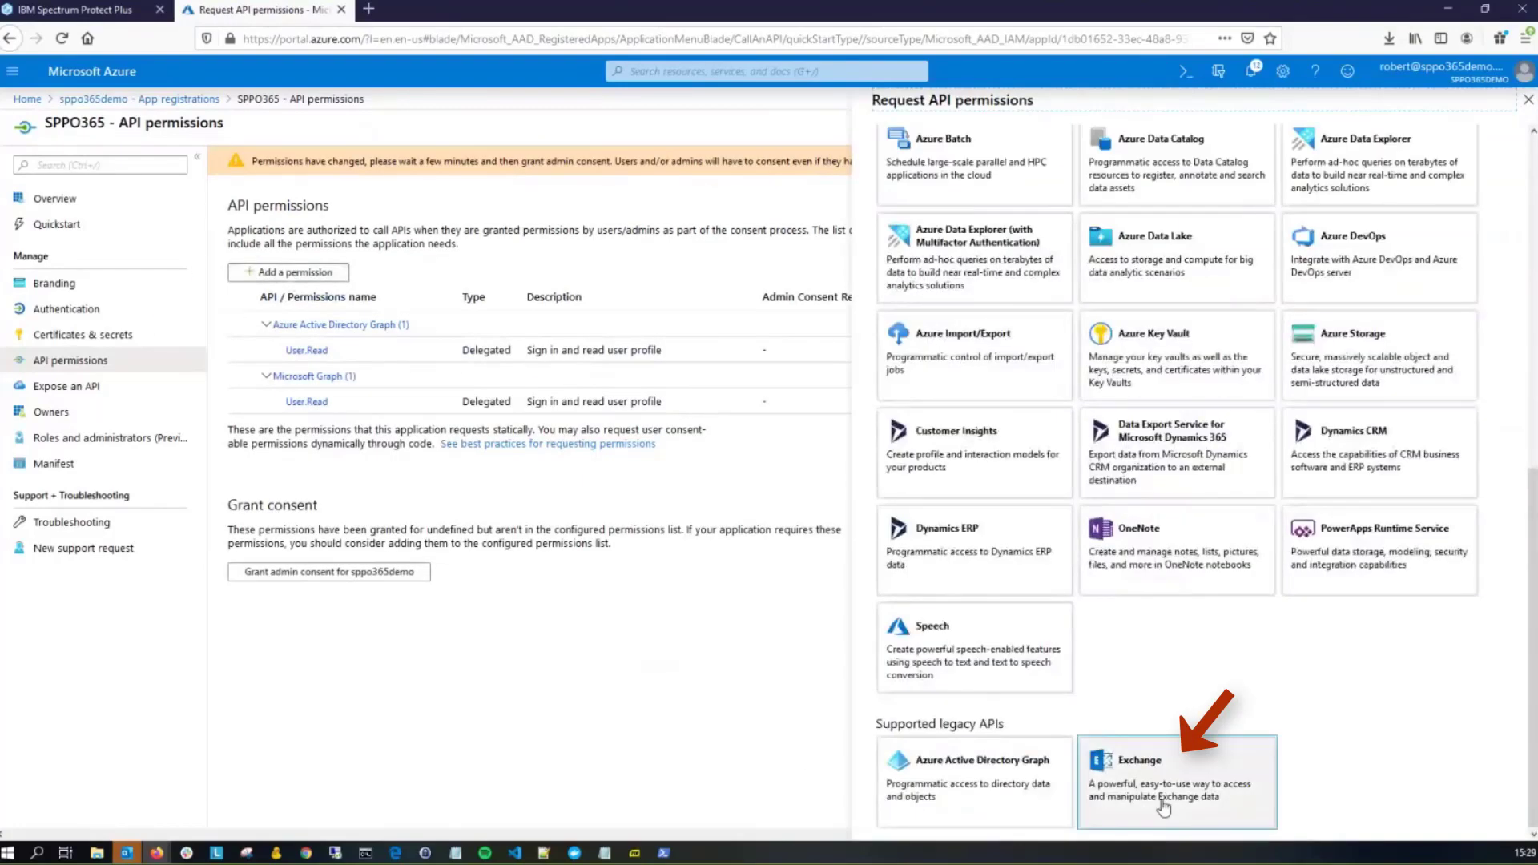
pyautogui.click(1163, 793)
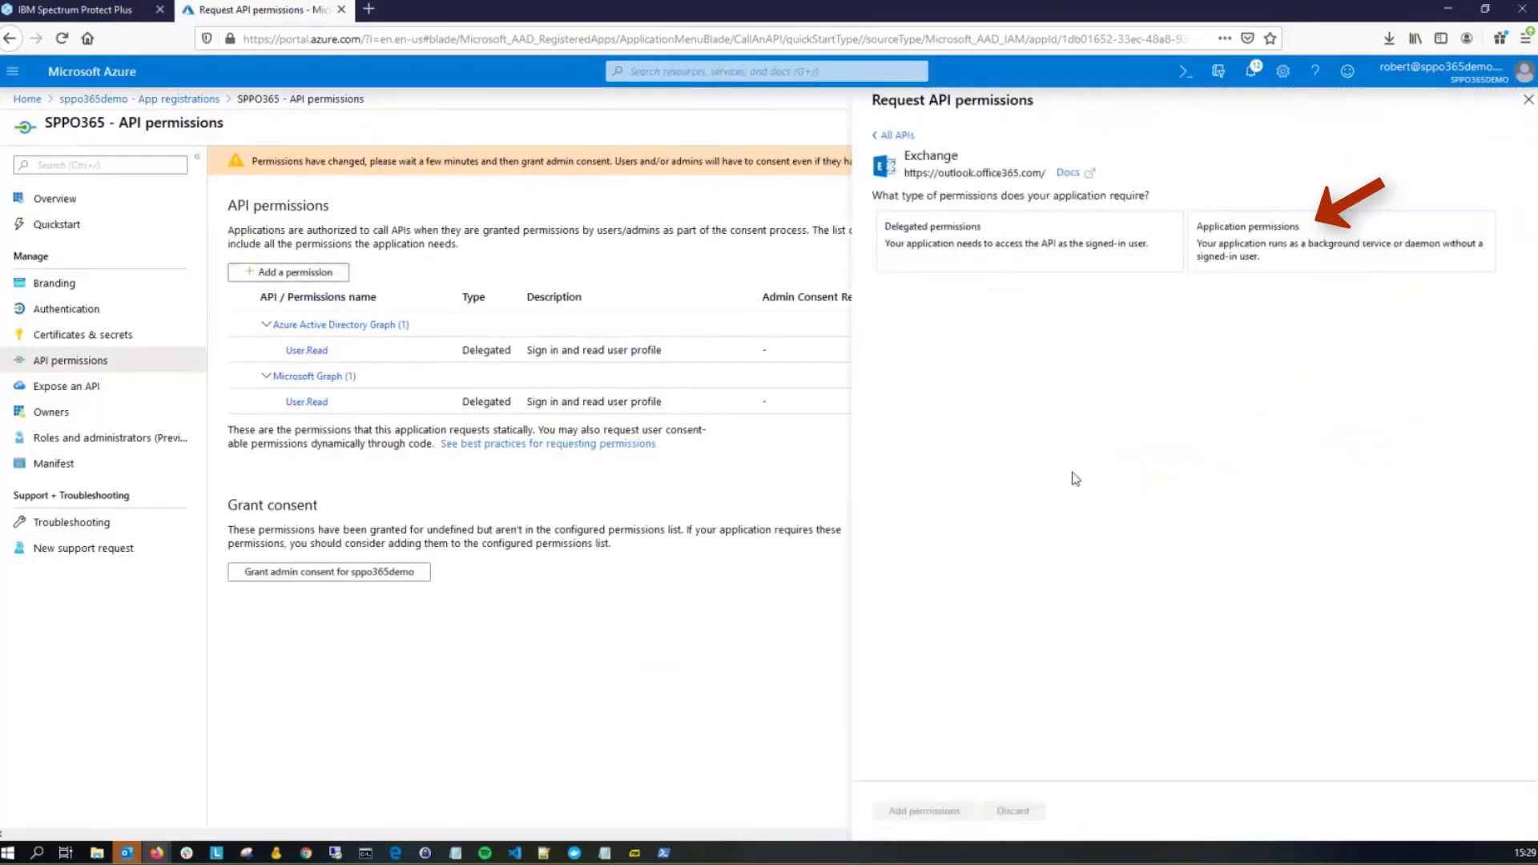
pyautogui.click(1284, 245)
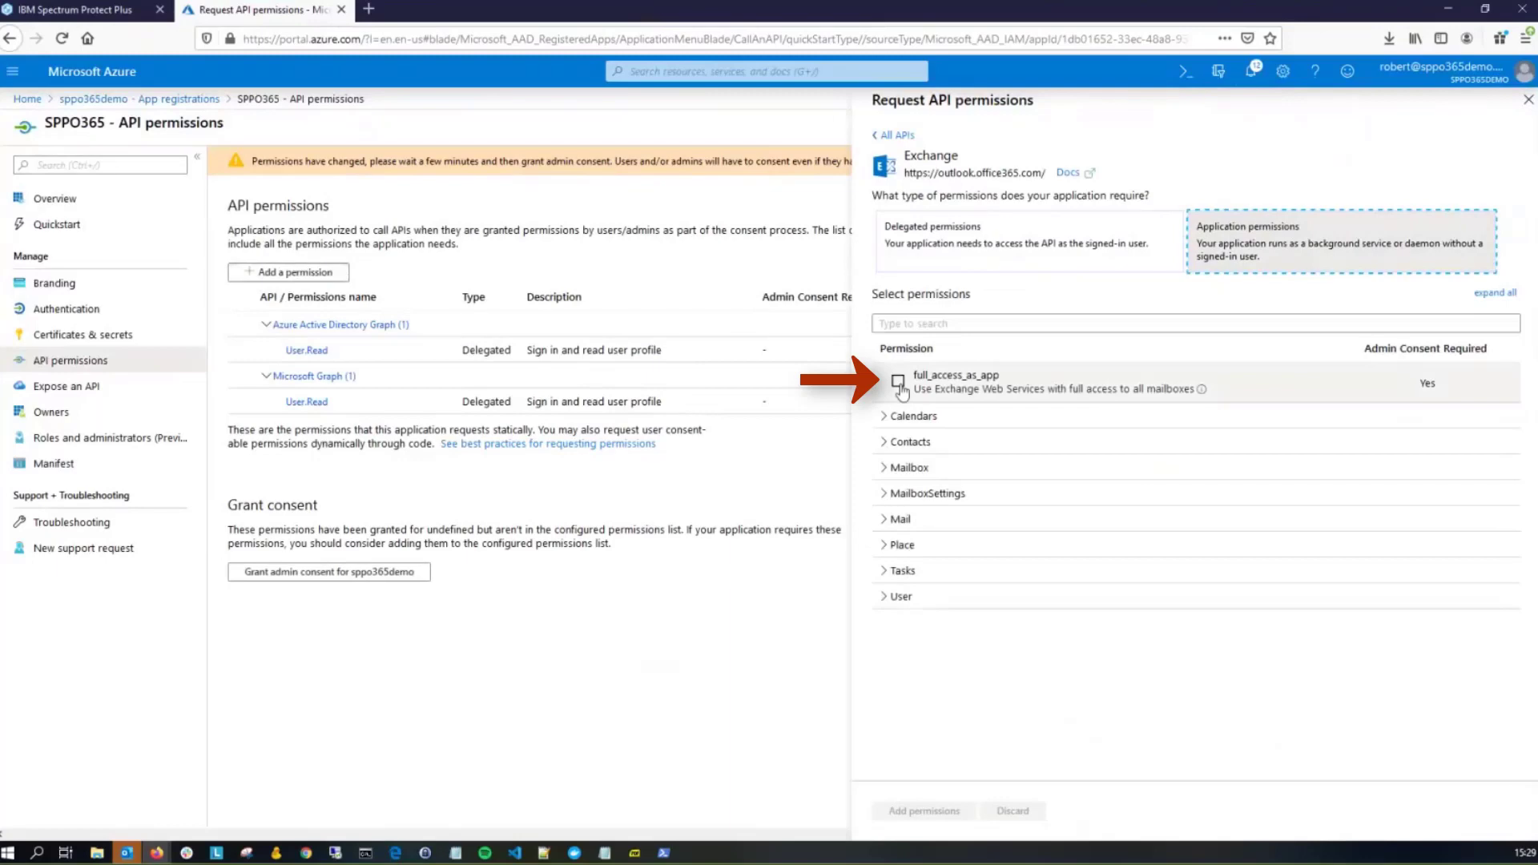
pyautogui.click(898, 382)
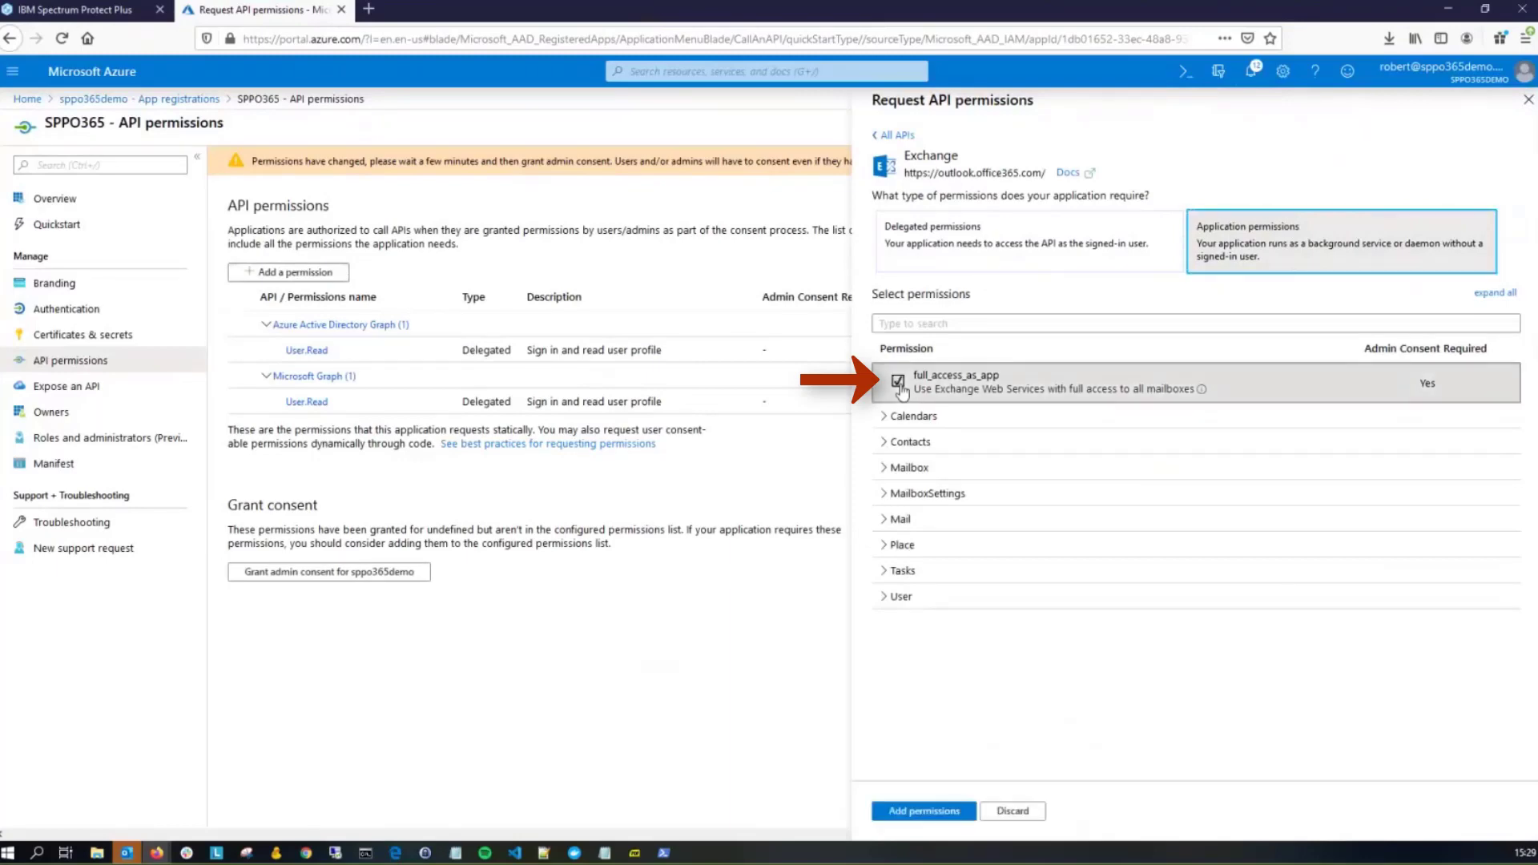
pyautogui.click(925, 811)
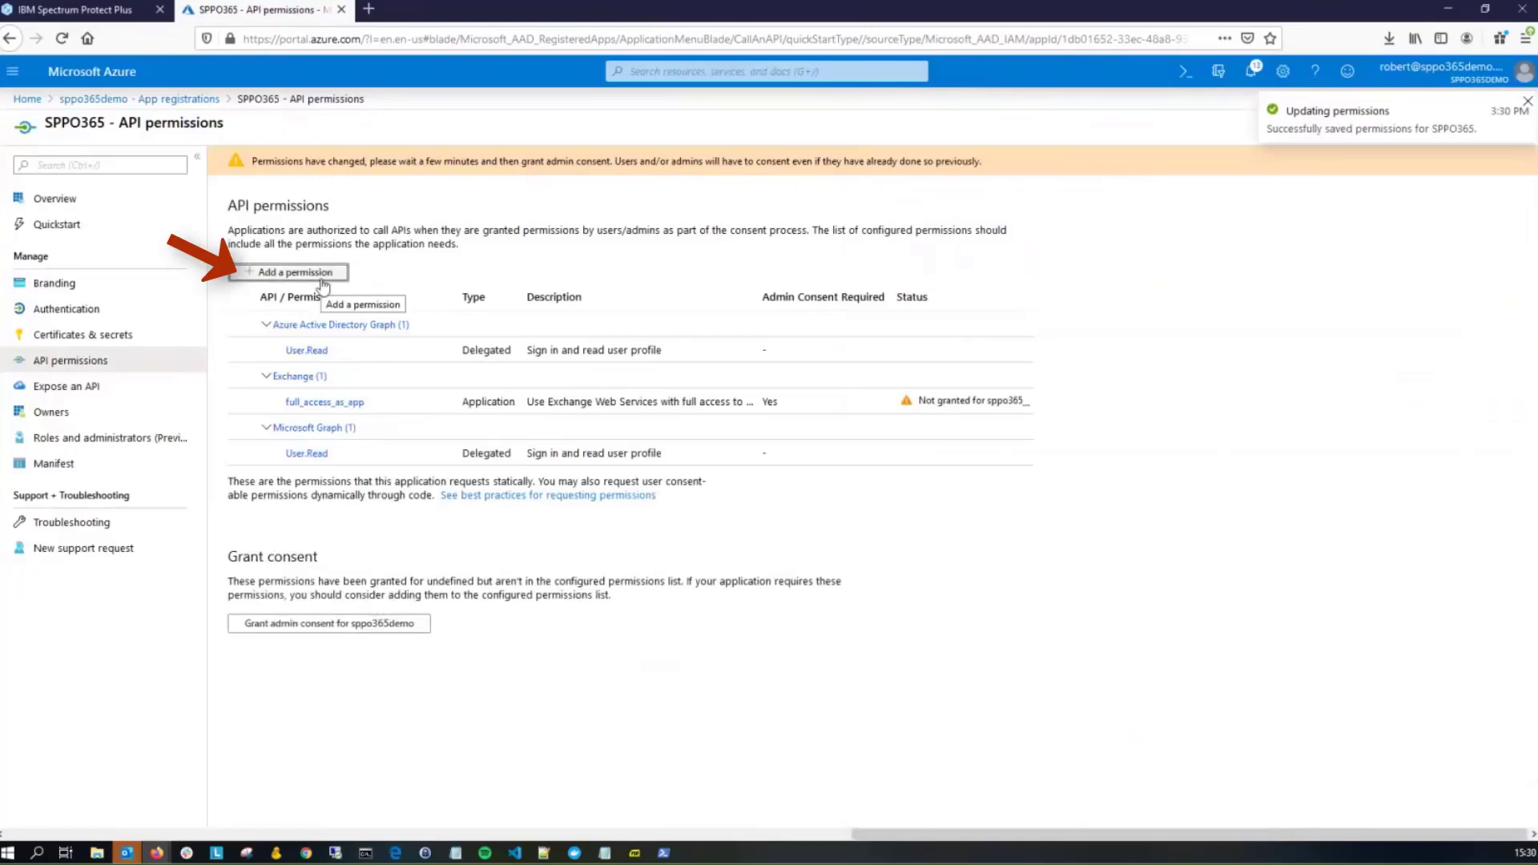
# Select Microsoft Graph application permissions Calendars.ReadWrite, Contacts.ReadWrite and Files.ReadWrite.All
pyautogui.click(321, 276)
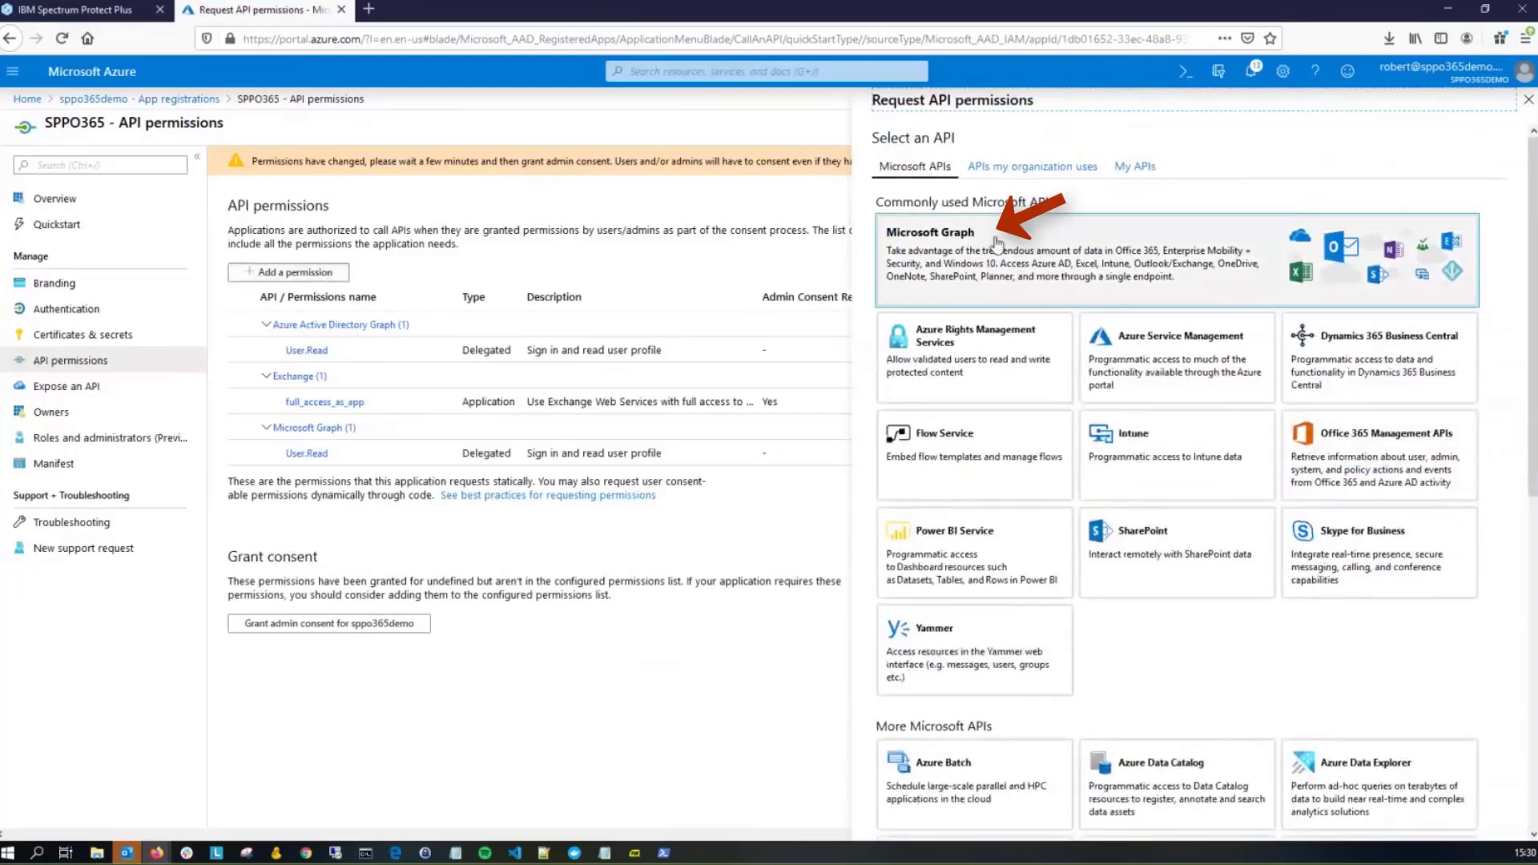
pyautogui.click(995, 243)
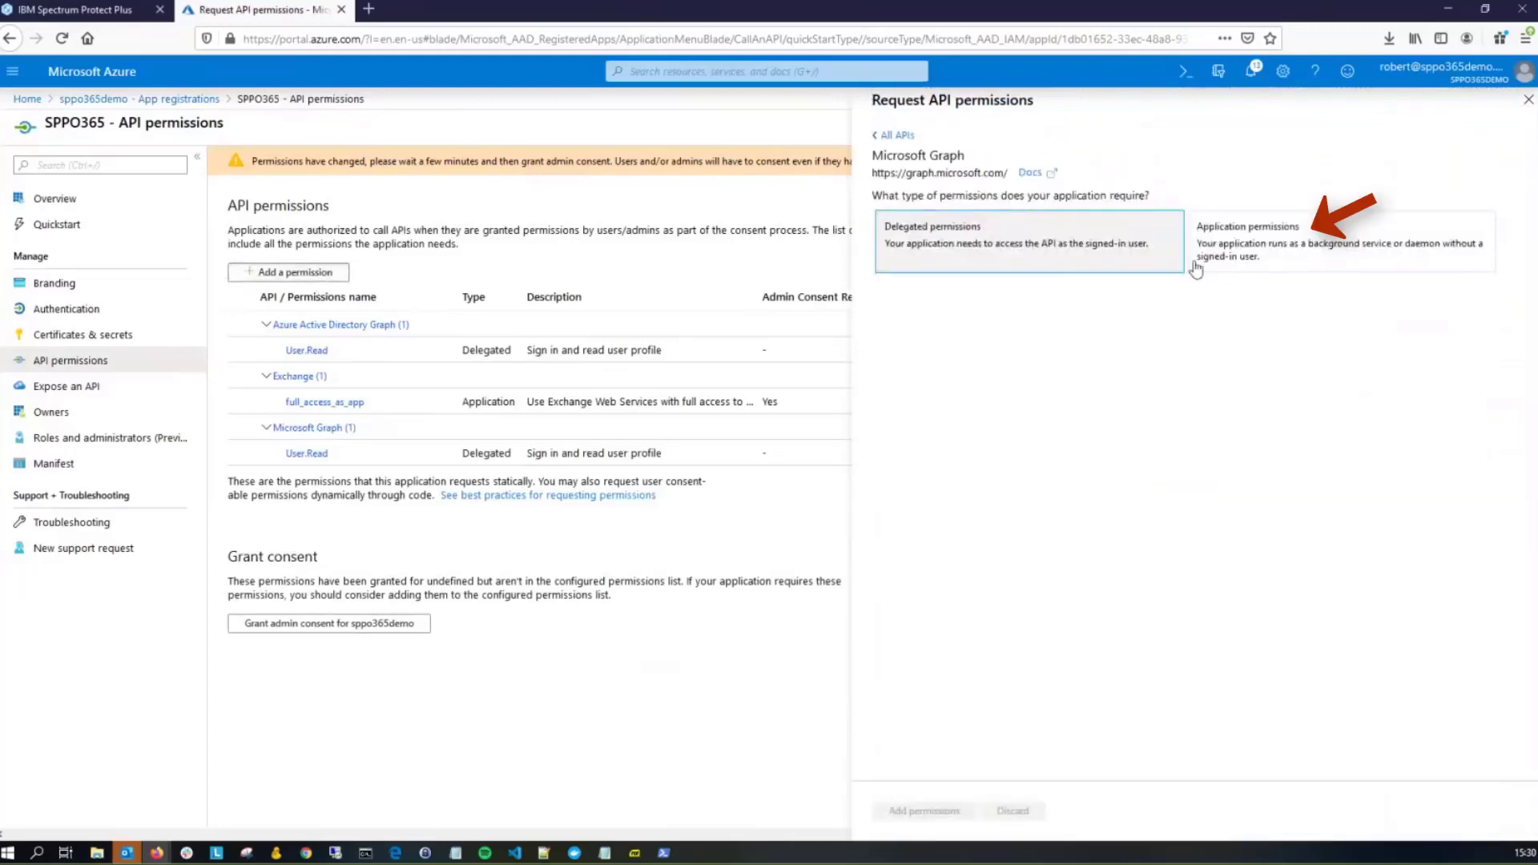
pyautogui.click(1375, 261)
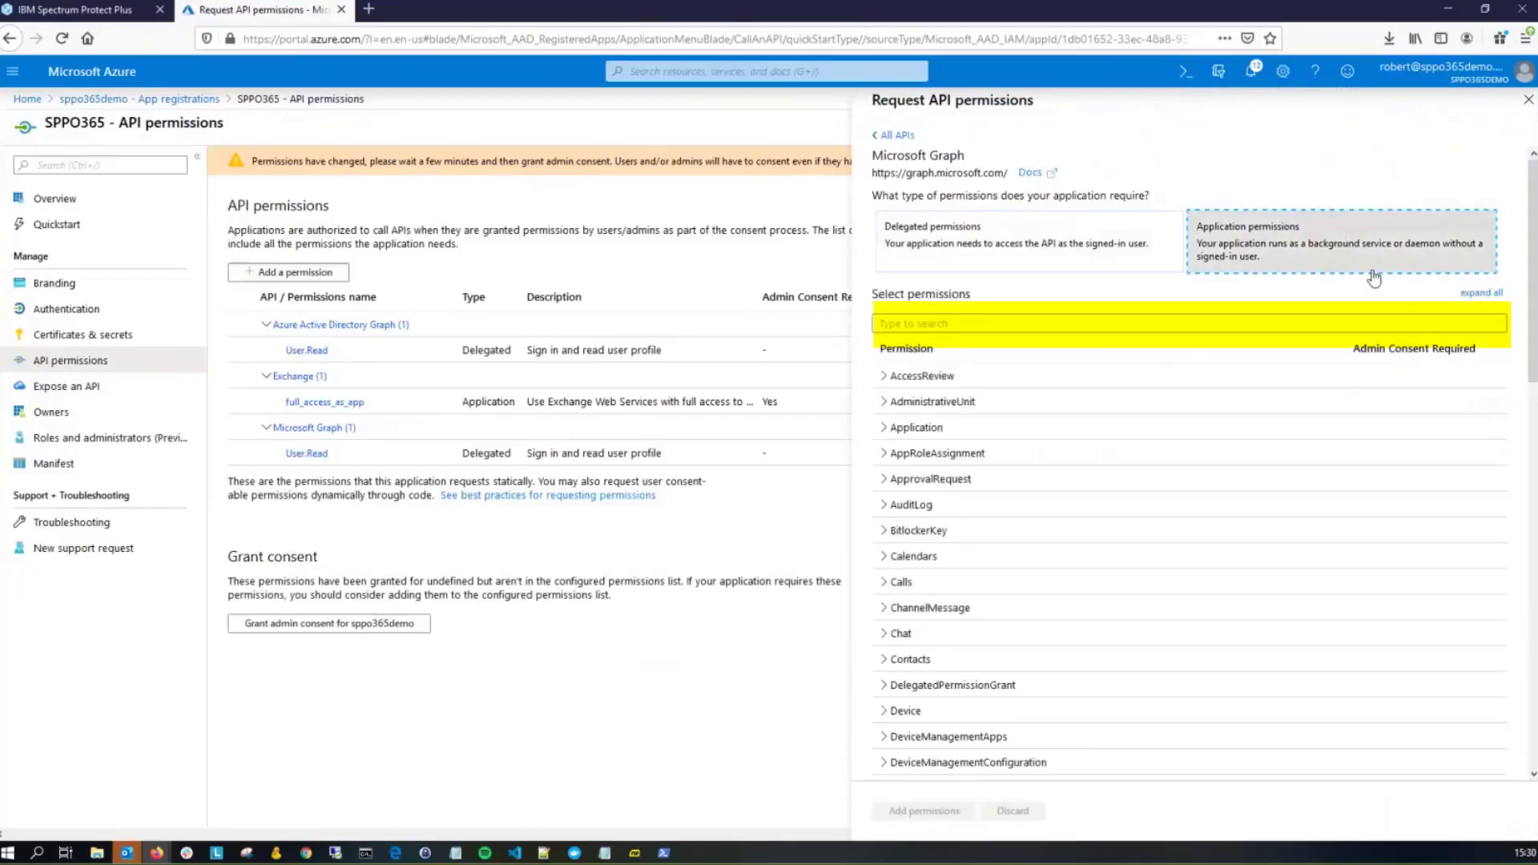
pyautogui.click(1070, 322)
pyautogui.write('Cale')
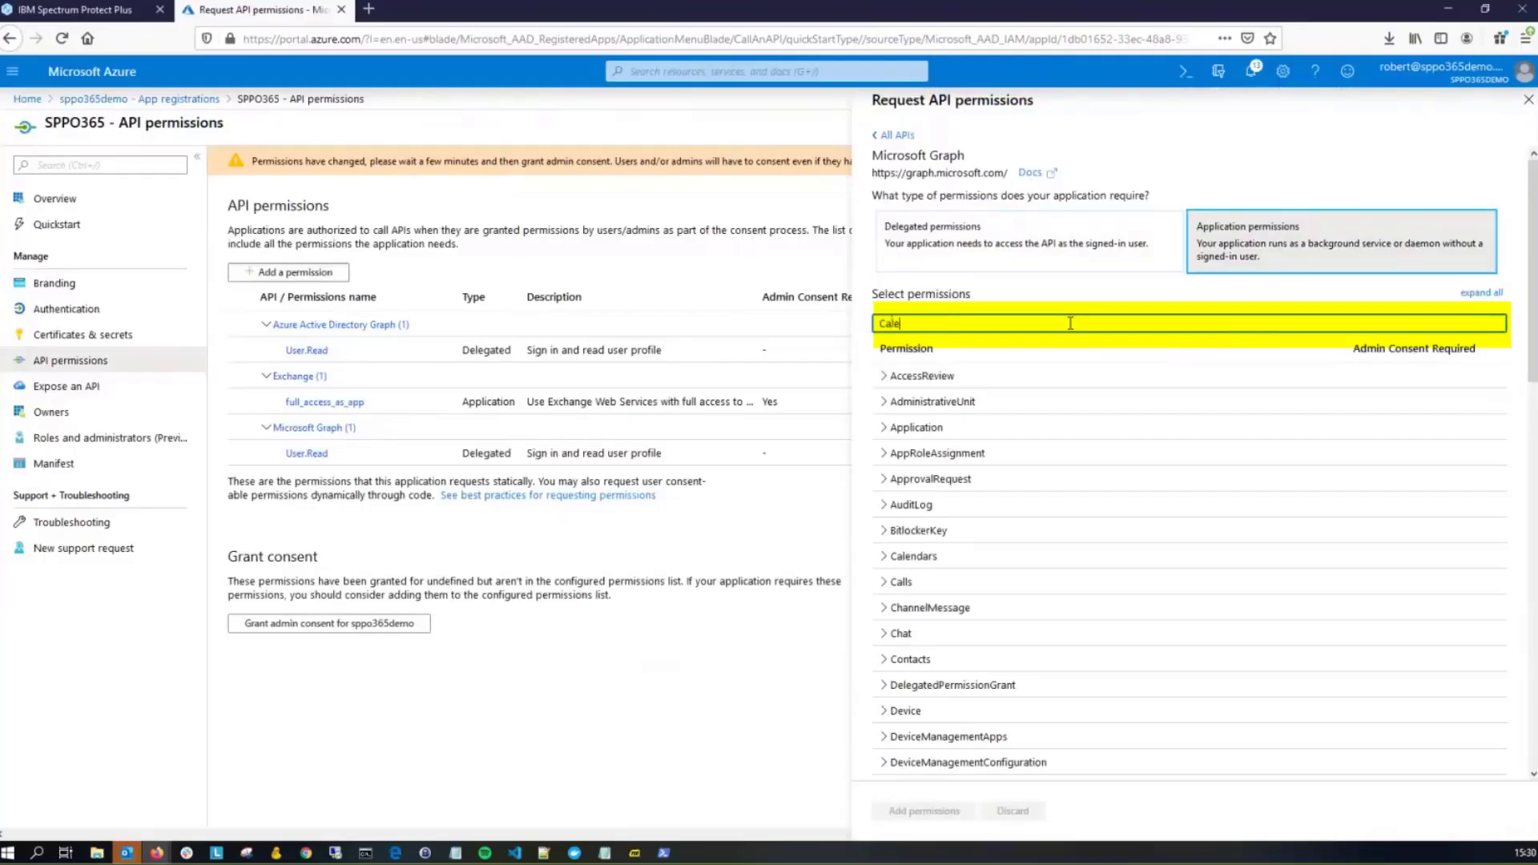
pyautogui.write('ndars')
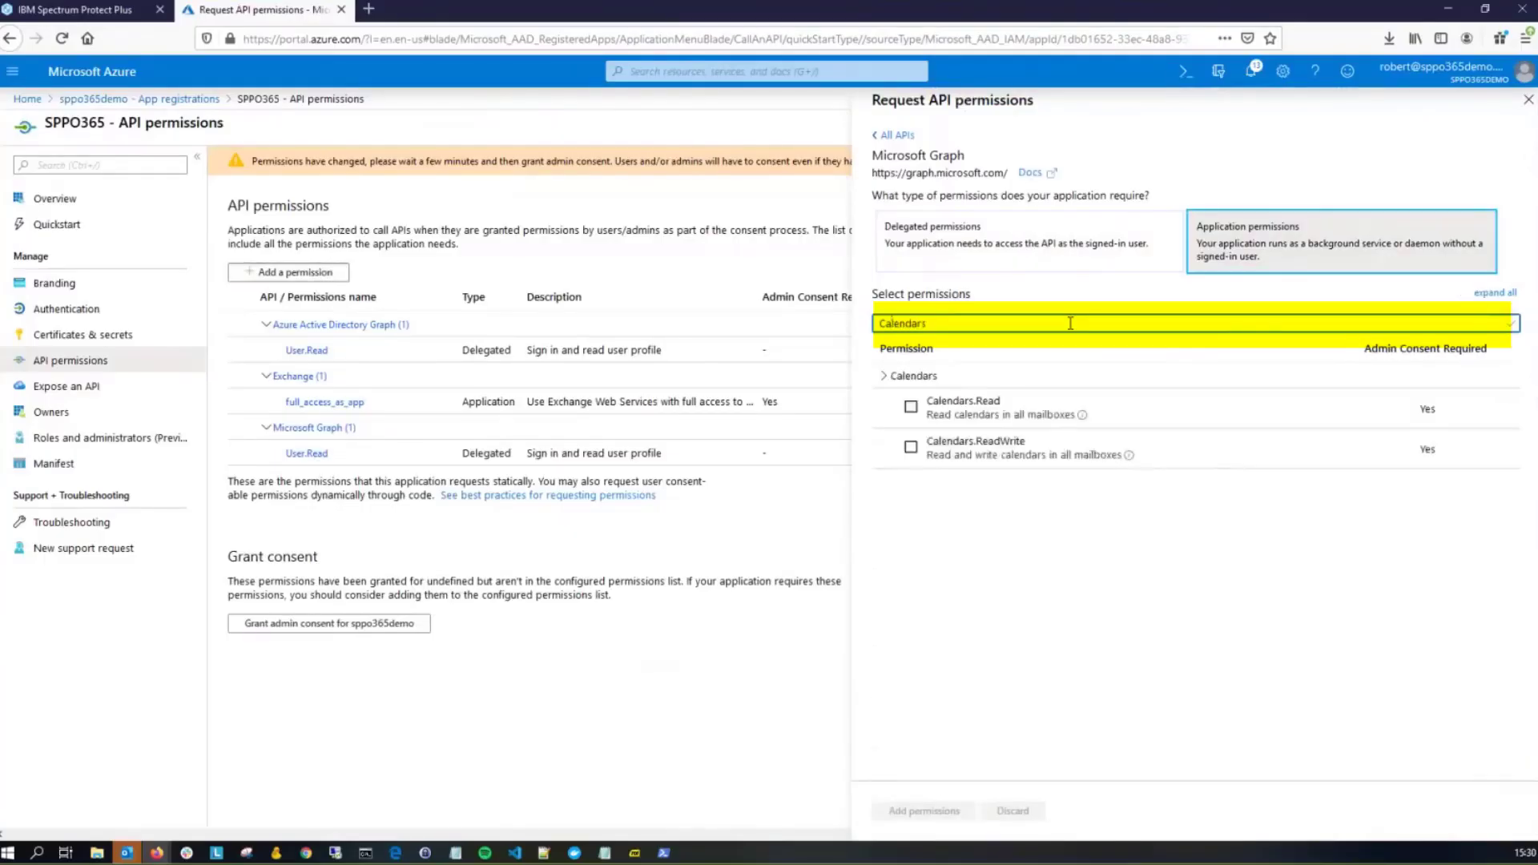
pyautogui.write('.ReadWrite')
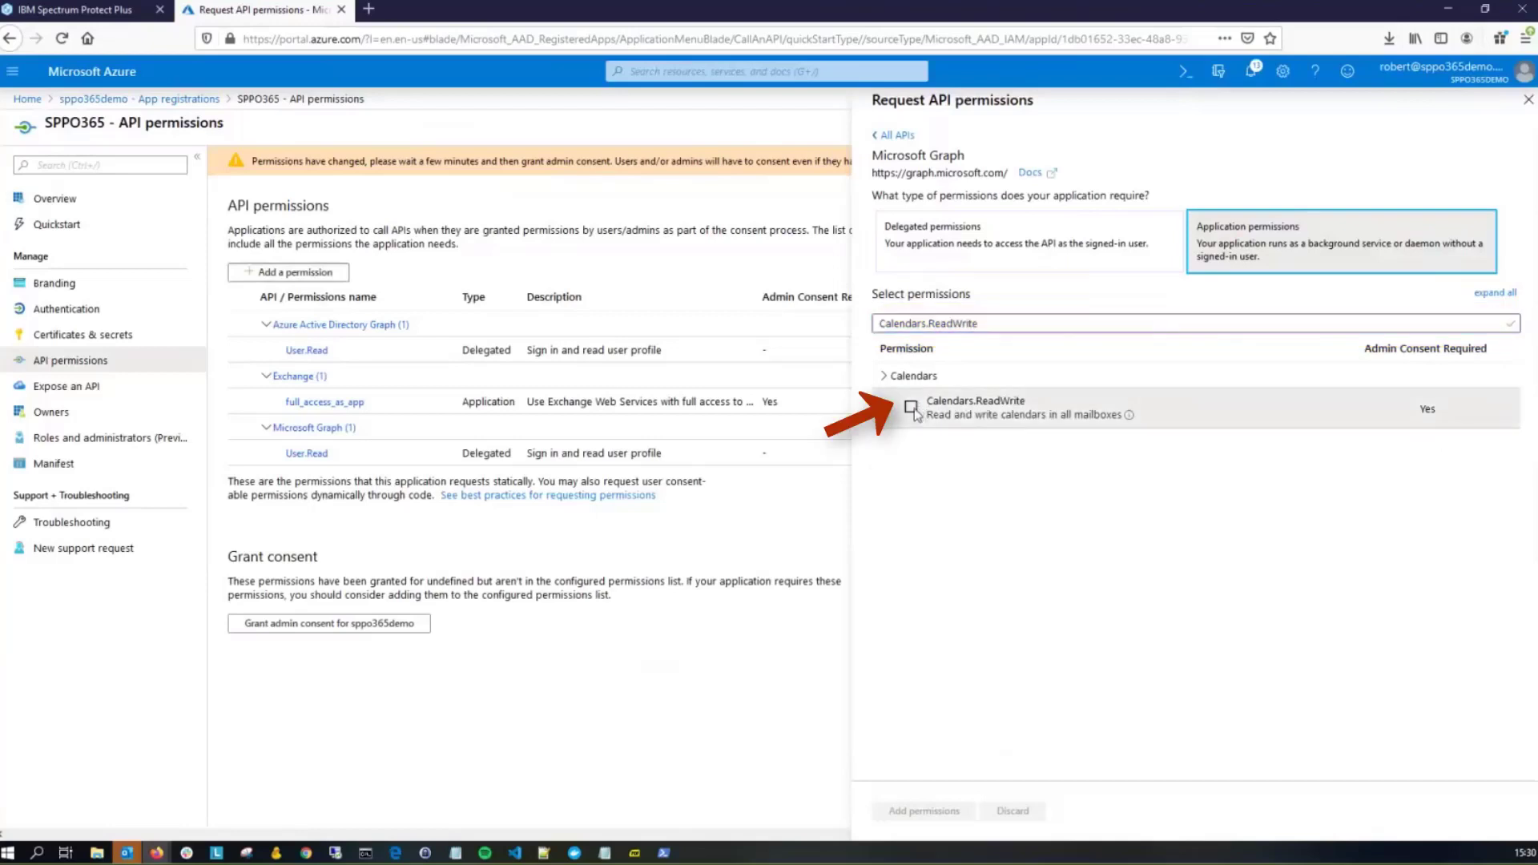
pyautogui.click(910, 446)
pyautogui.moveTo(978, 322); pyautogui.dragTo(879, 323)
pyautogui.write('co')
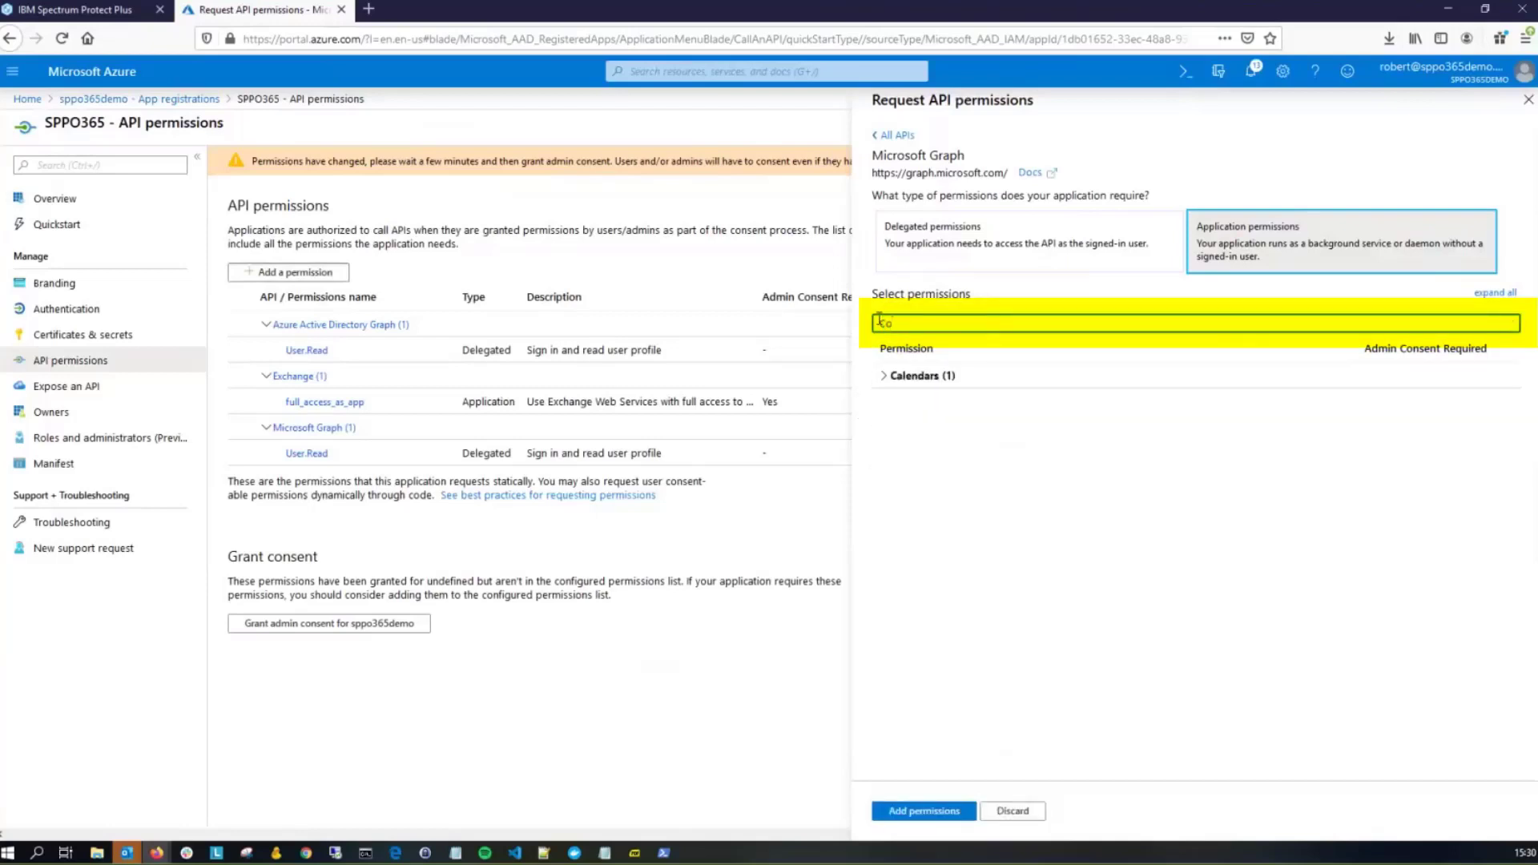
pyautogui.write('ntacts.')
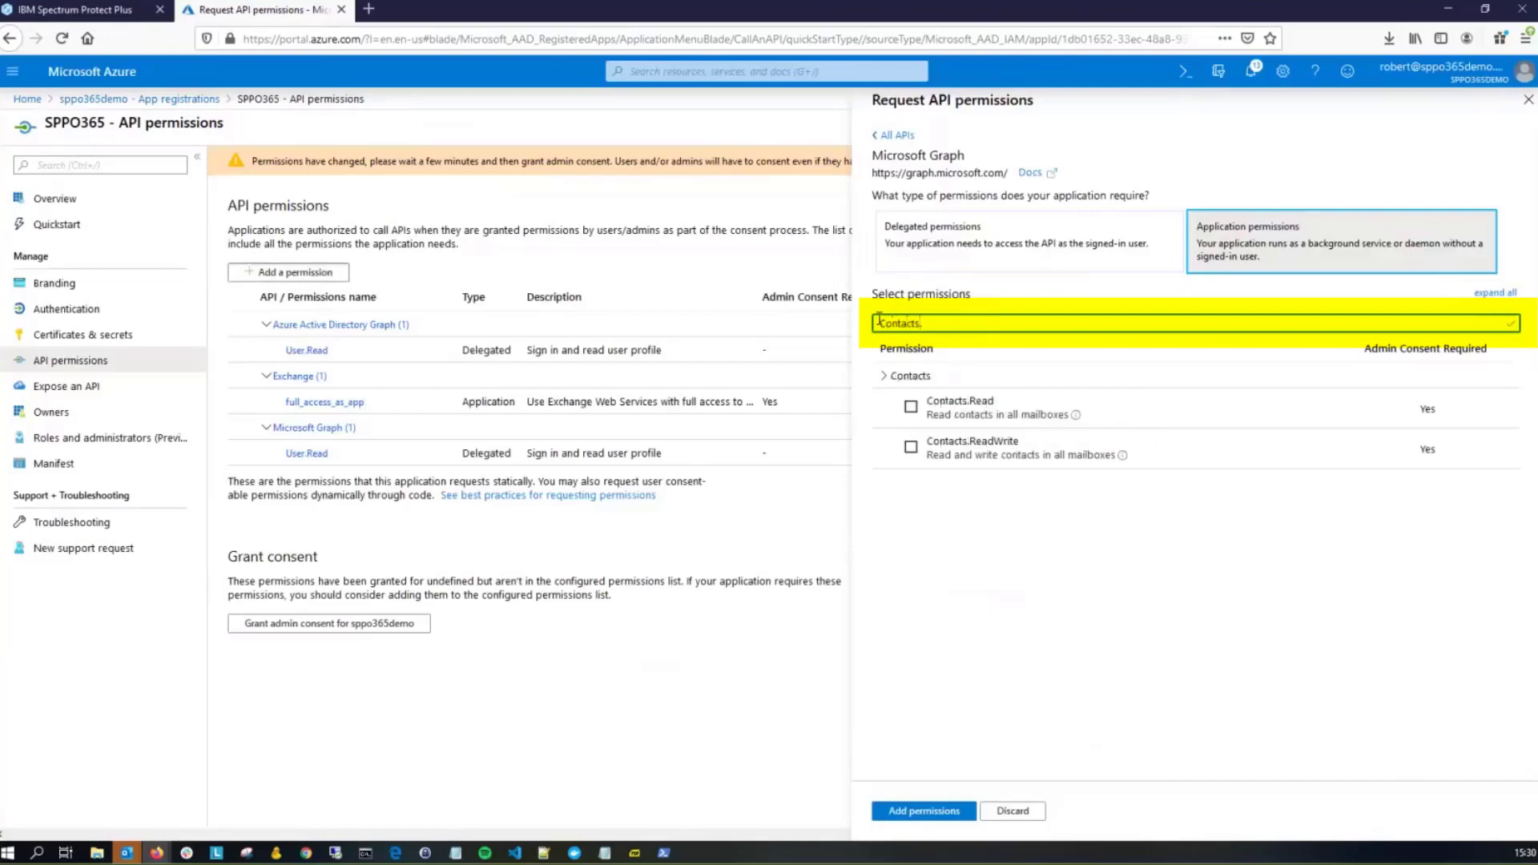
pyautogui.write('ReadWrite')
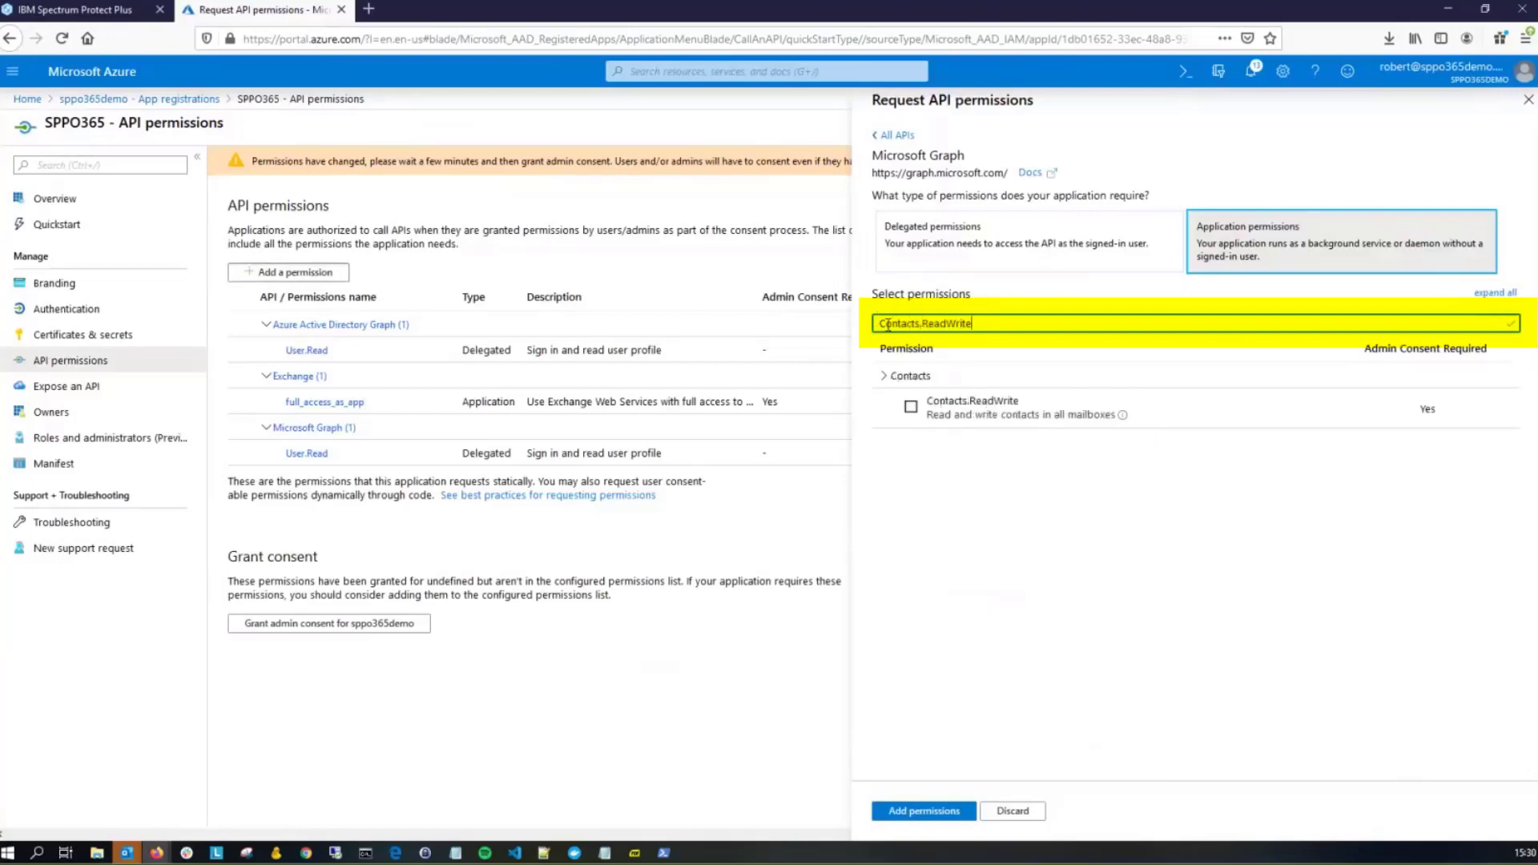
pyautogui.moveTo(990, 326); pyautogui.dragTo(812, 324)
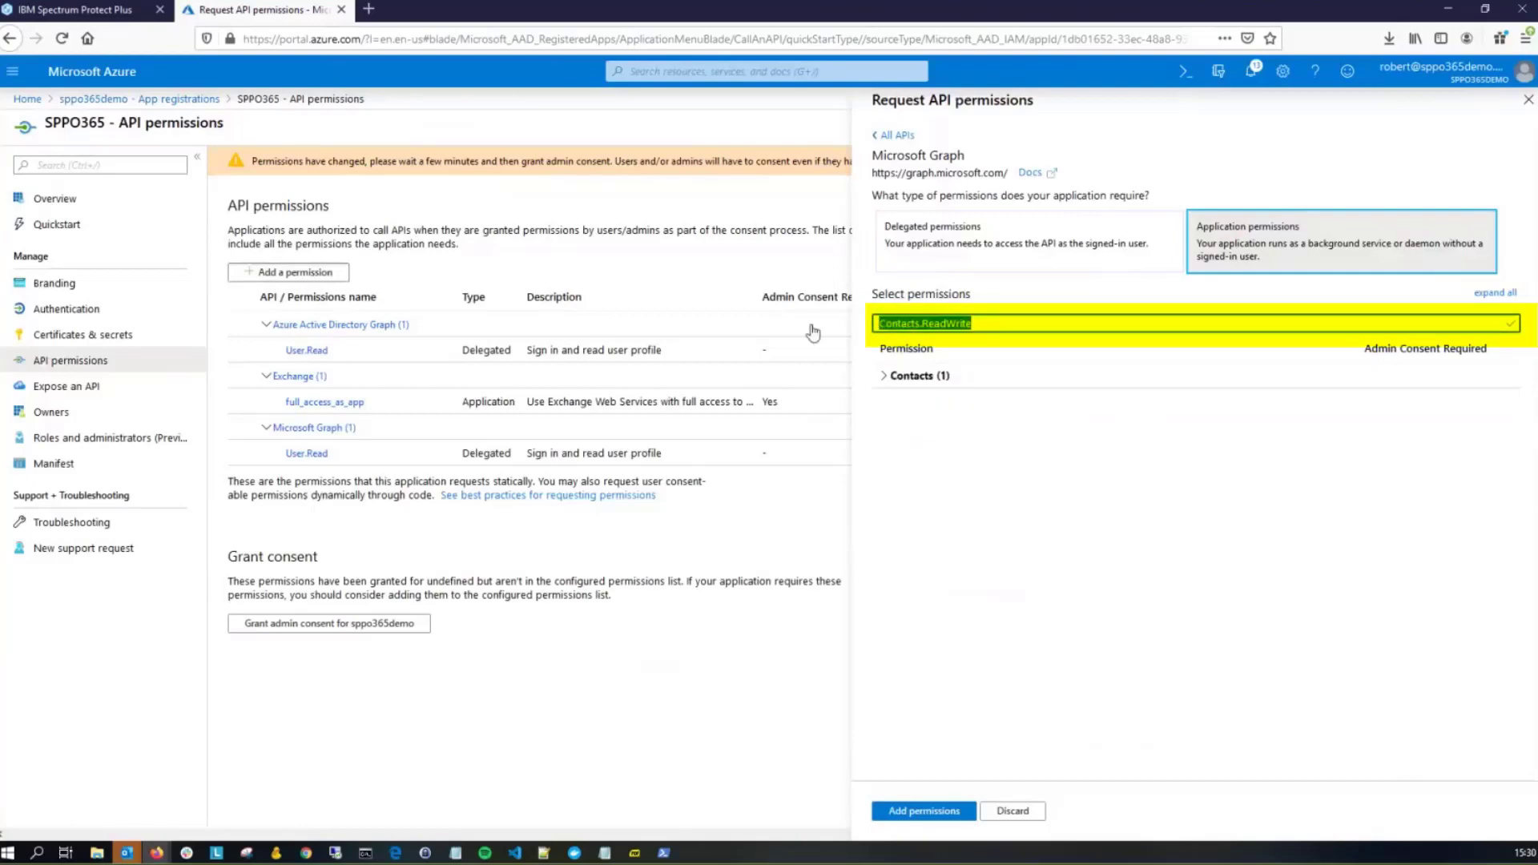
pyautogui.write('File')
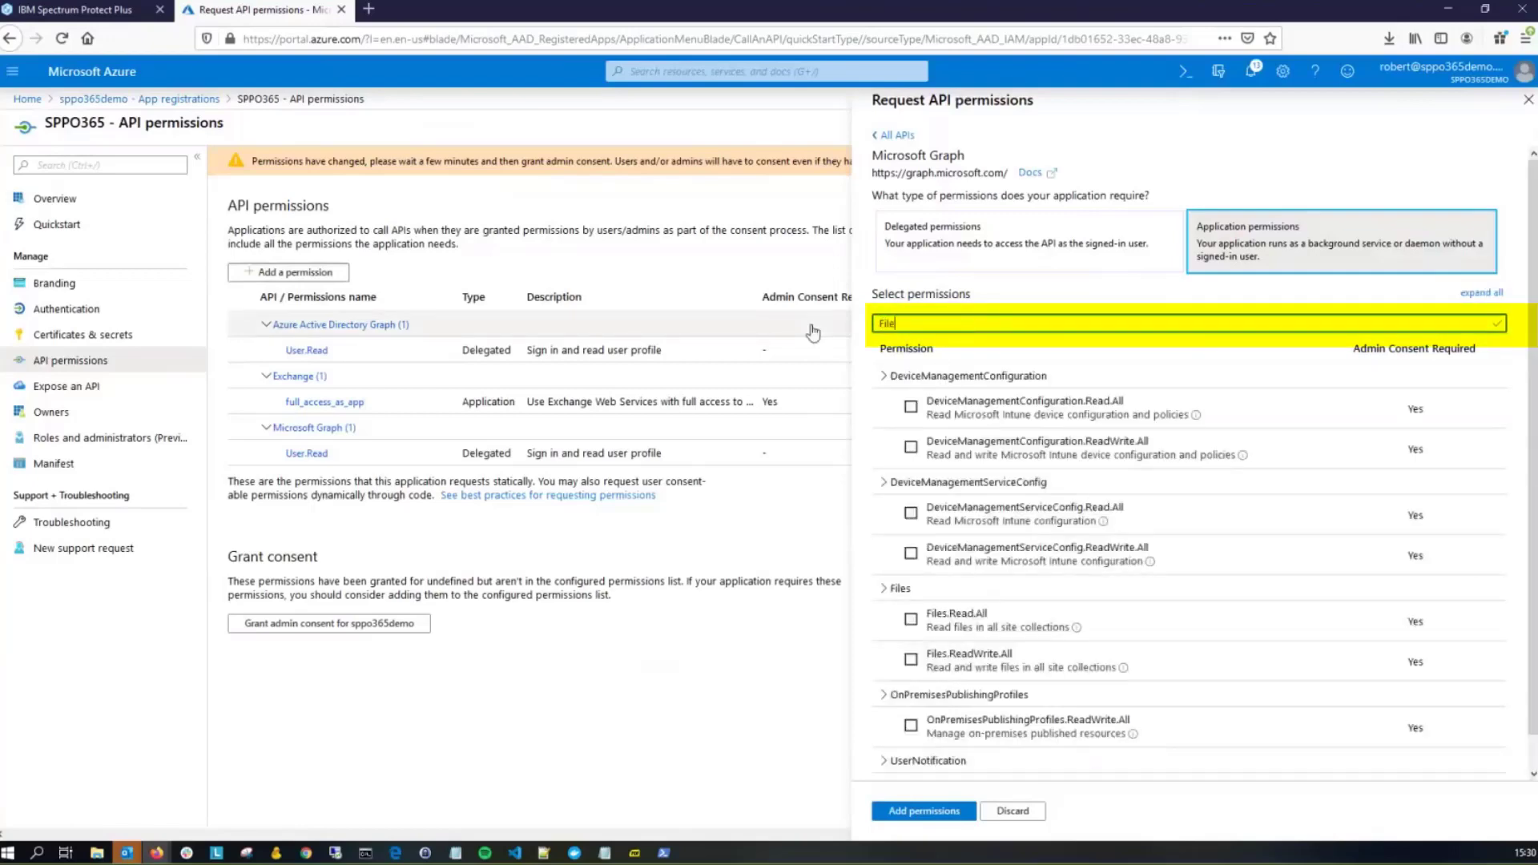
pyautogui.write('s.ReadWrite')
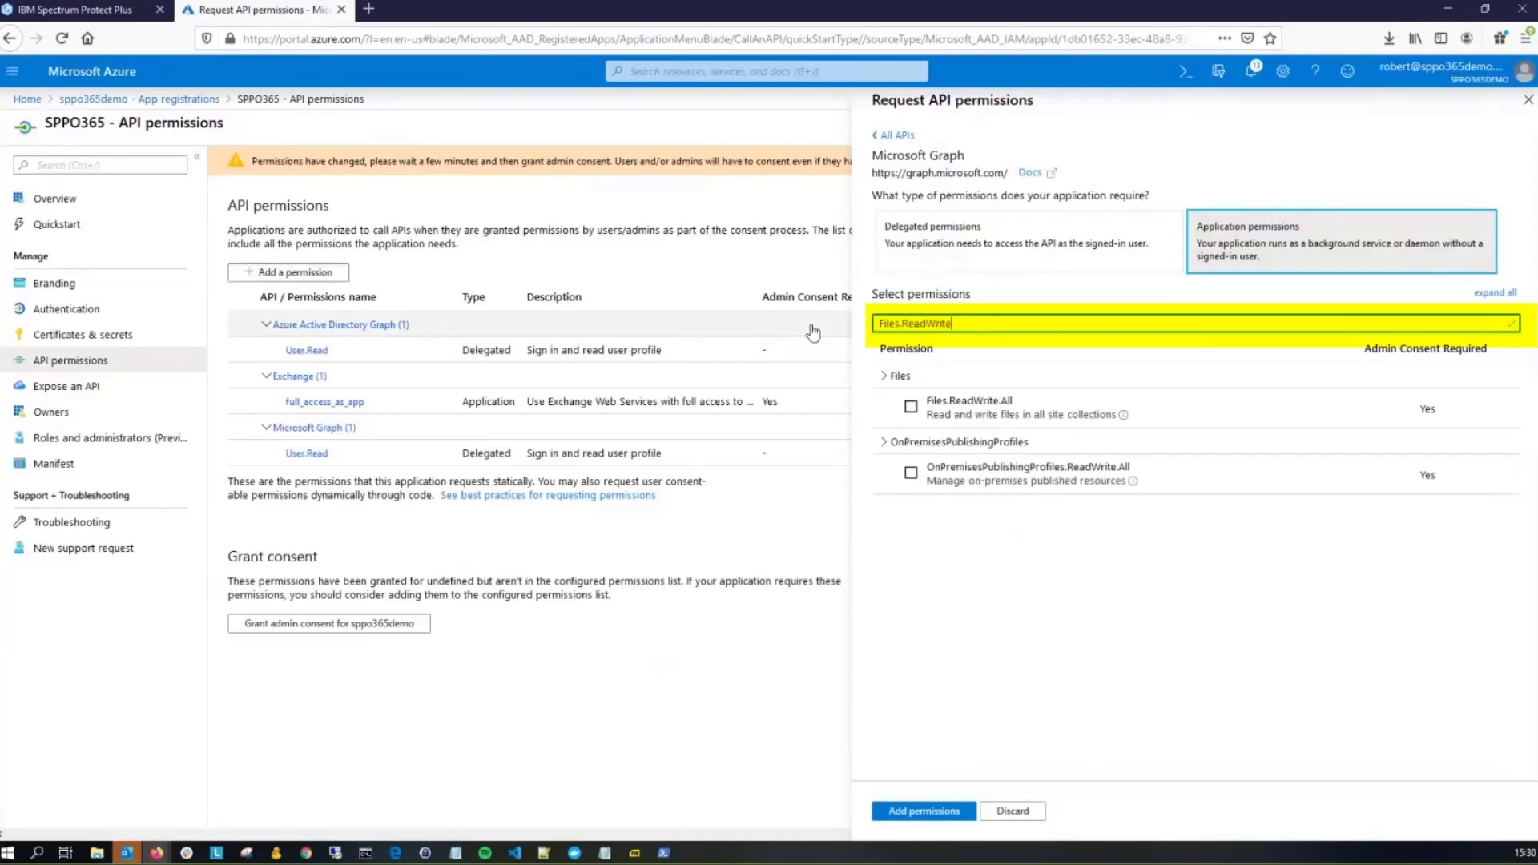
pyautogui.write('.All')
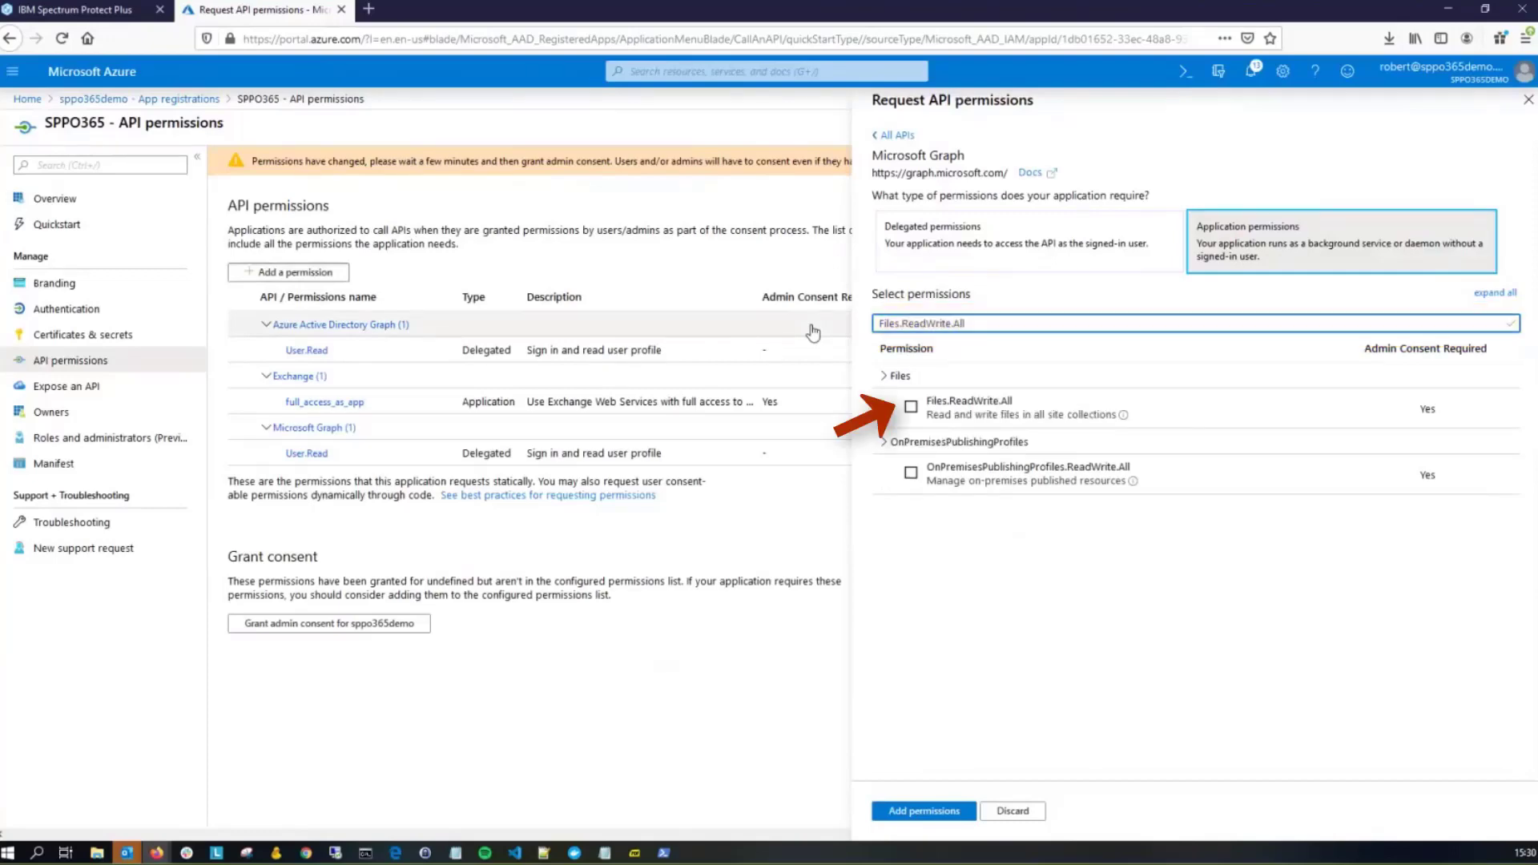
pyautogui.click(911, 407)
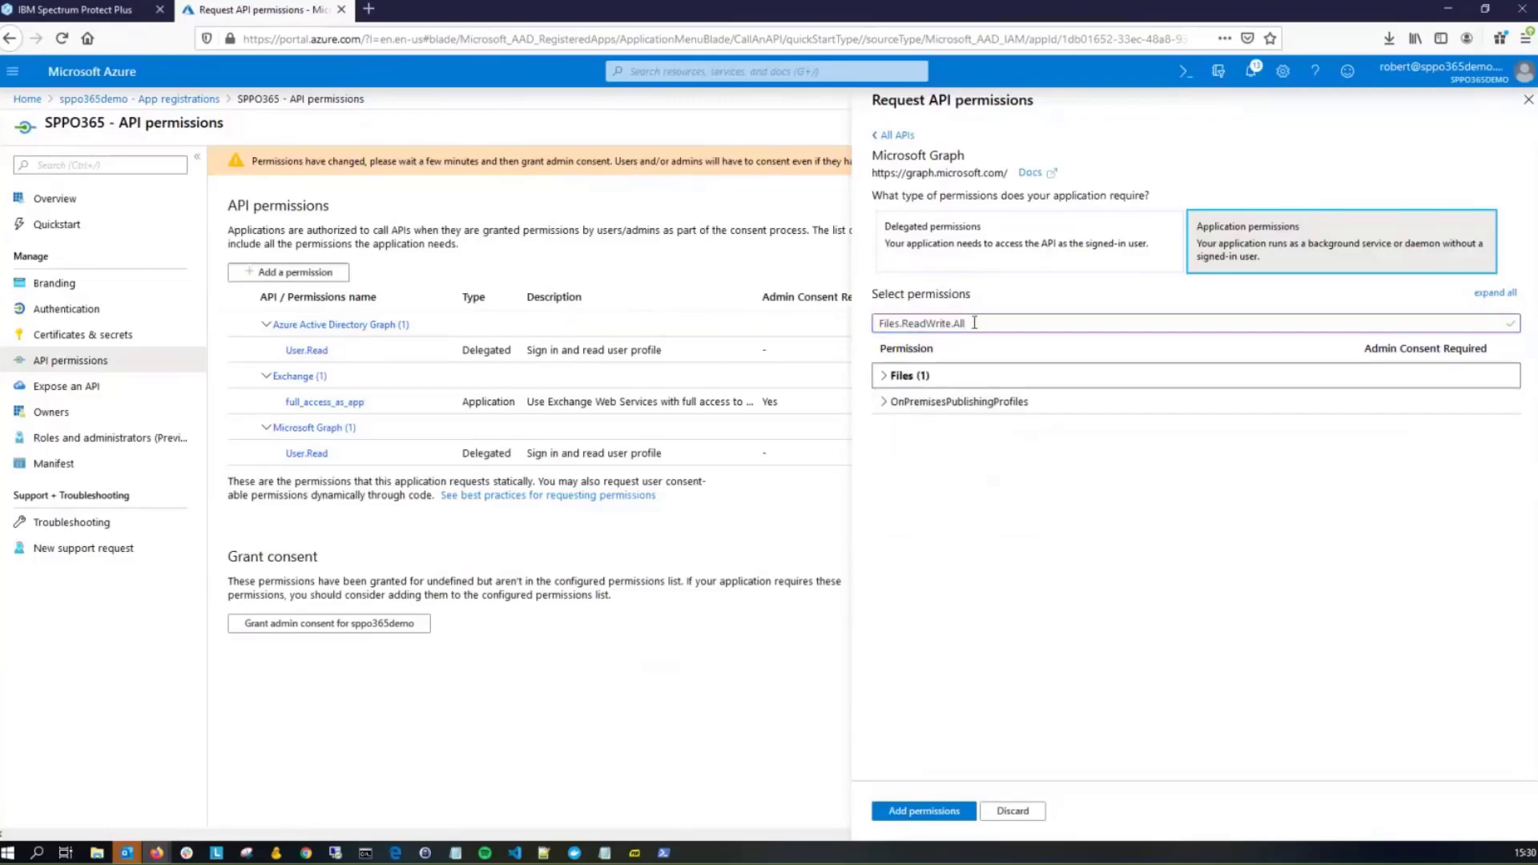
# Also select Mail.Read, Mail.ReadWrite and User.Read.All, then add all Graph permissions
pyautogui.tripleClick(874, 324)
pyautogui.write('Mail')
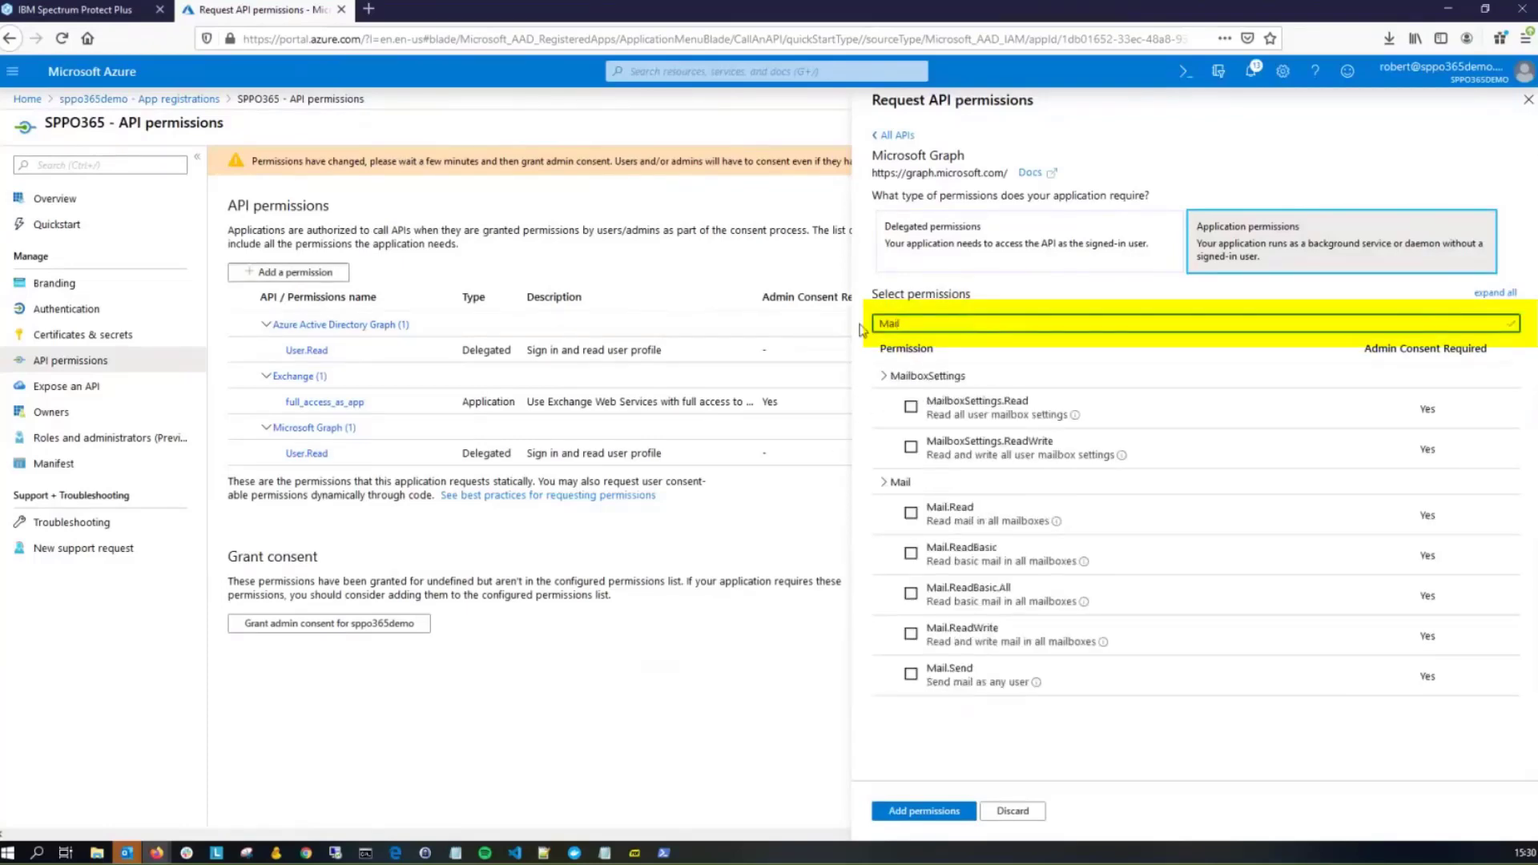
pyautogui.write('.Read')
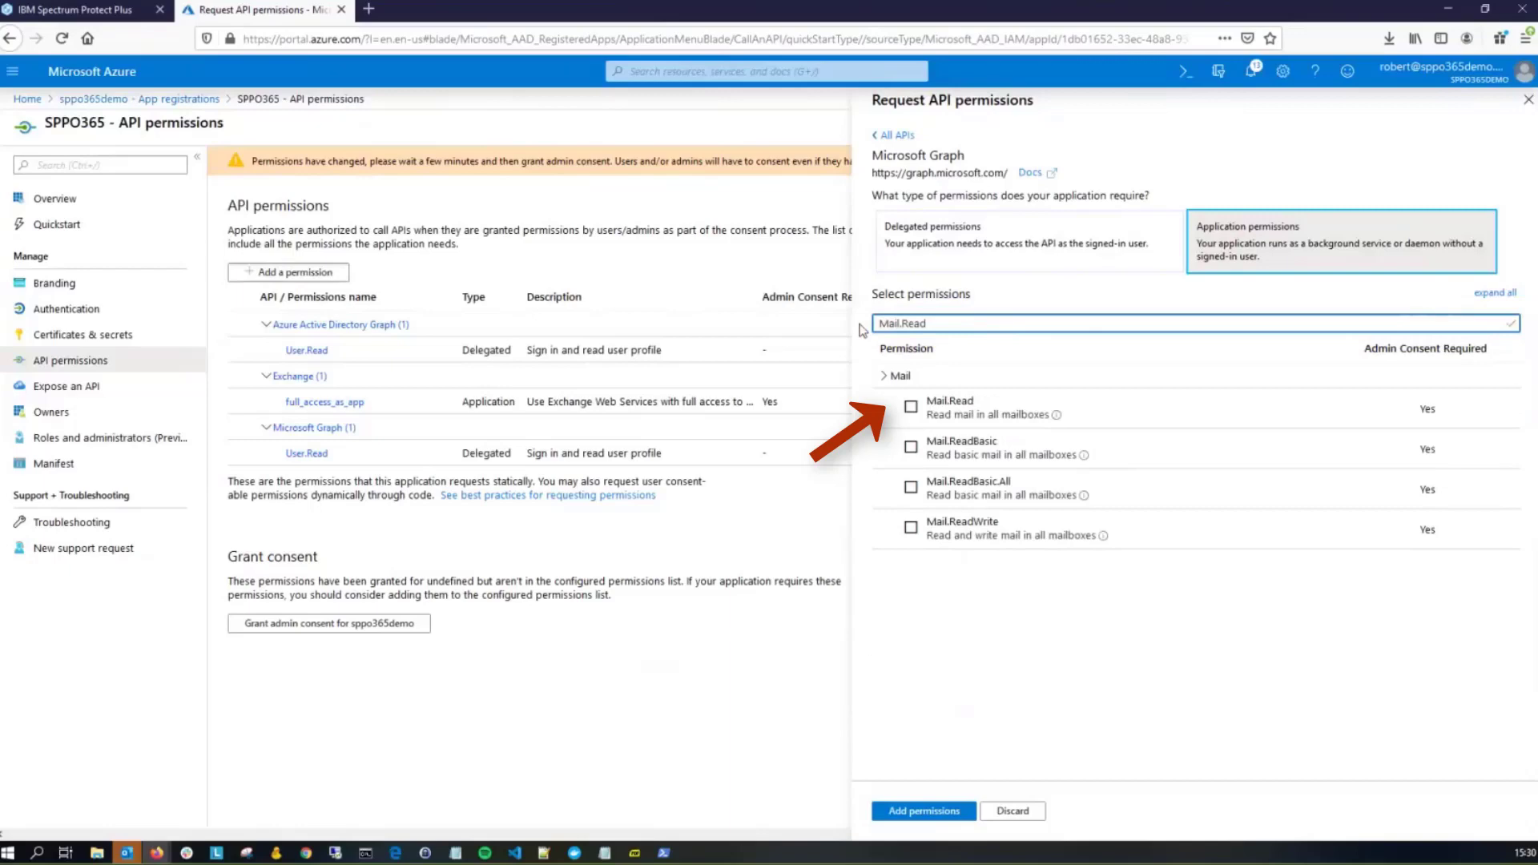
pyautogui.click(911, 407)
pyautogui.click(943, 322)
pyautogui.write('Write')
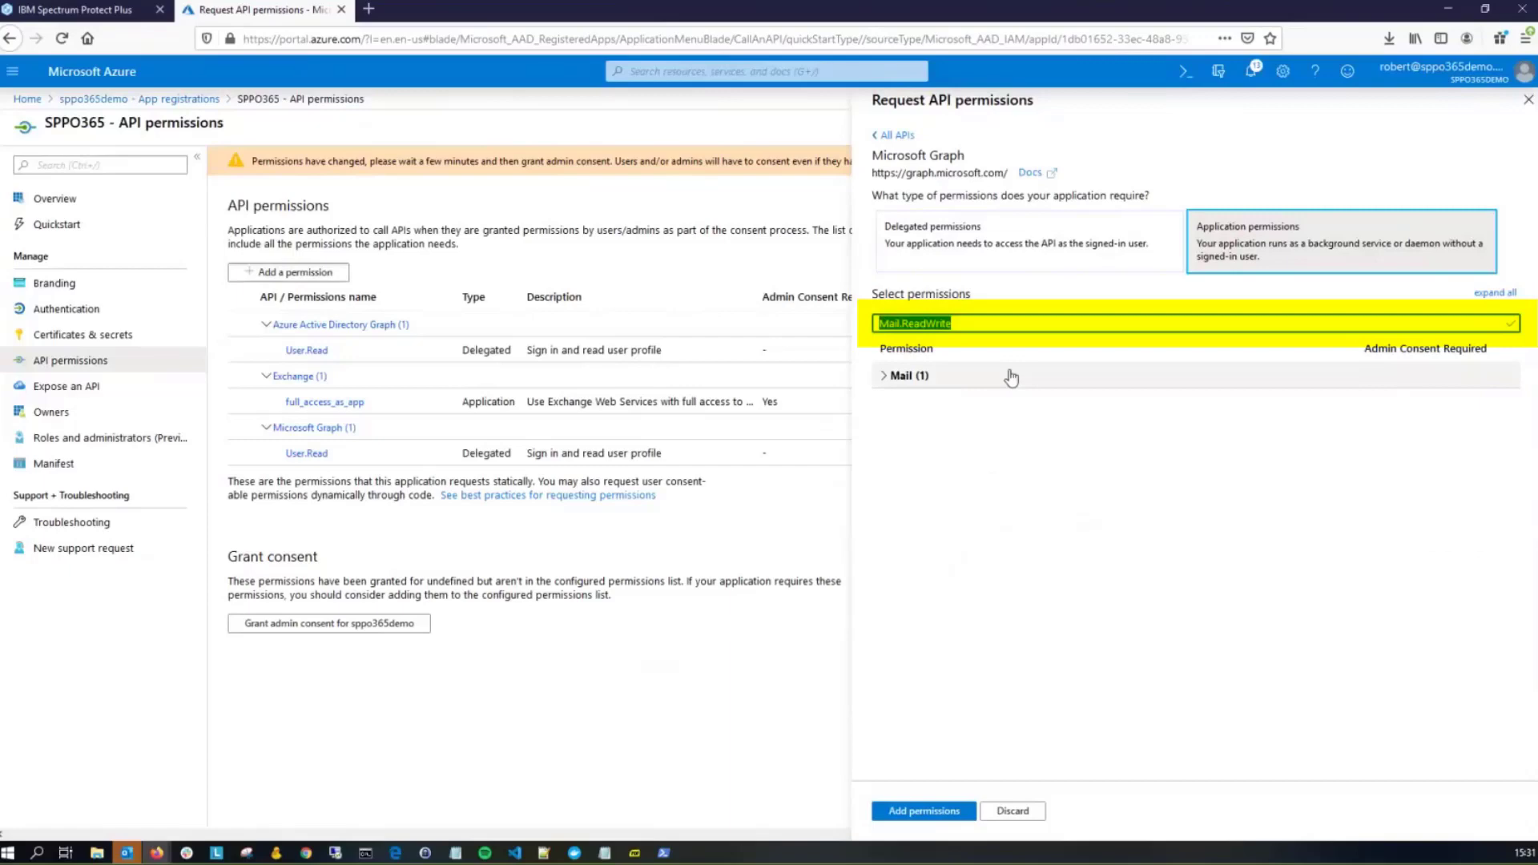
pyautogui.write('User.Read')
pyautogui.write('.all')
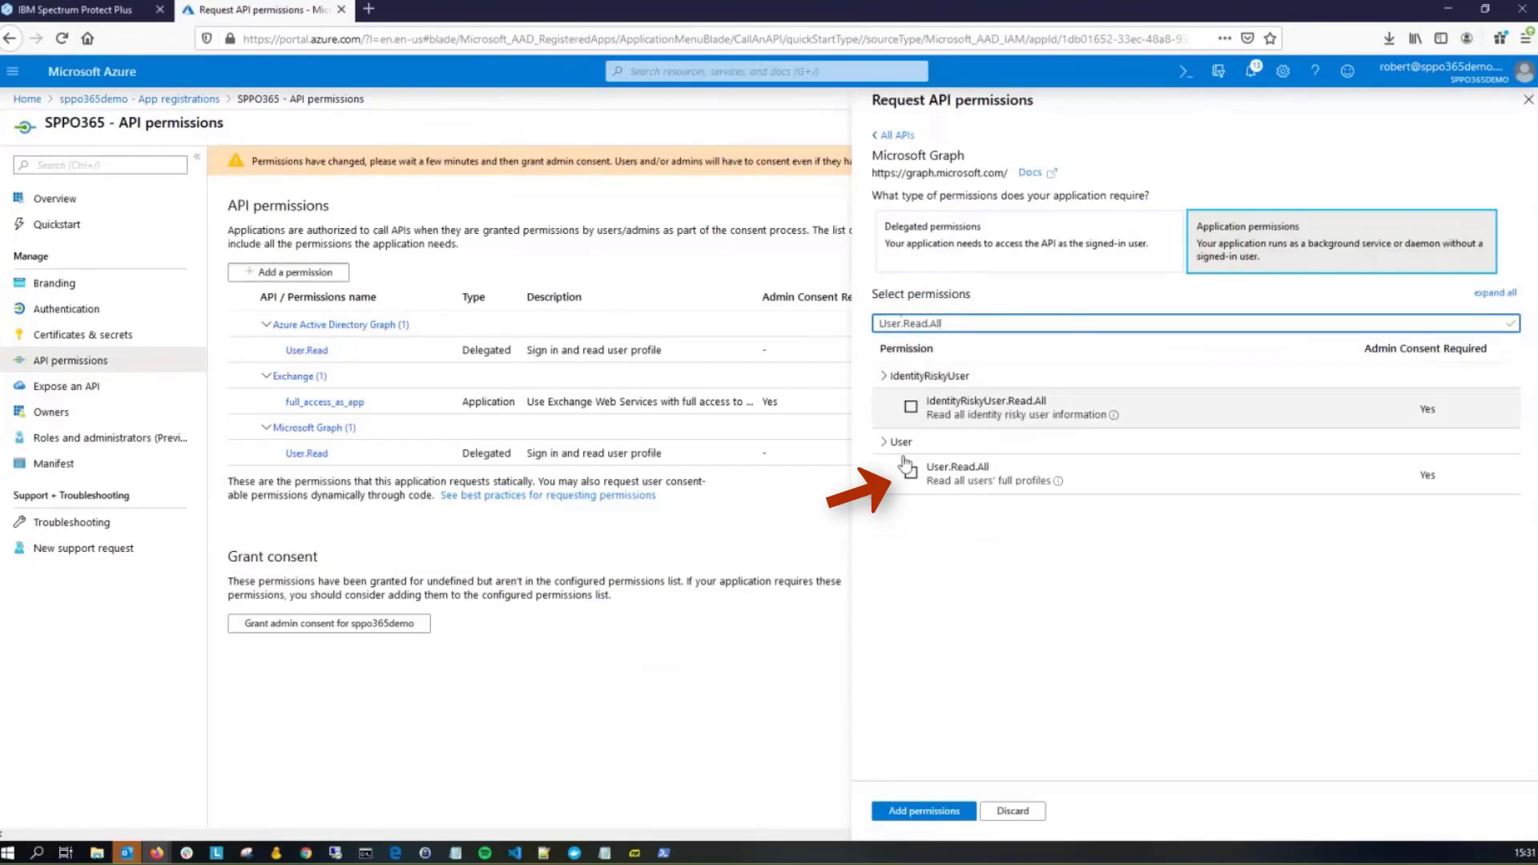
pyautogui.click(911, 473)
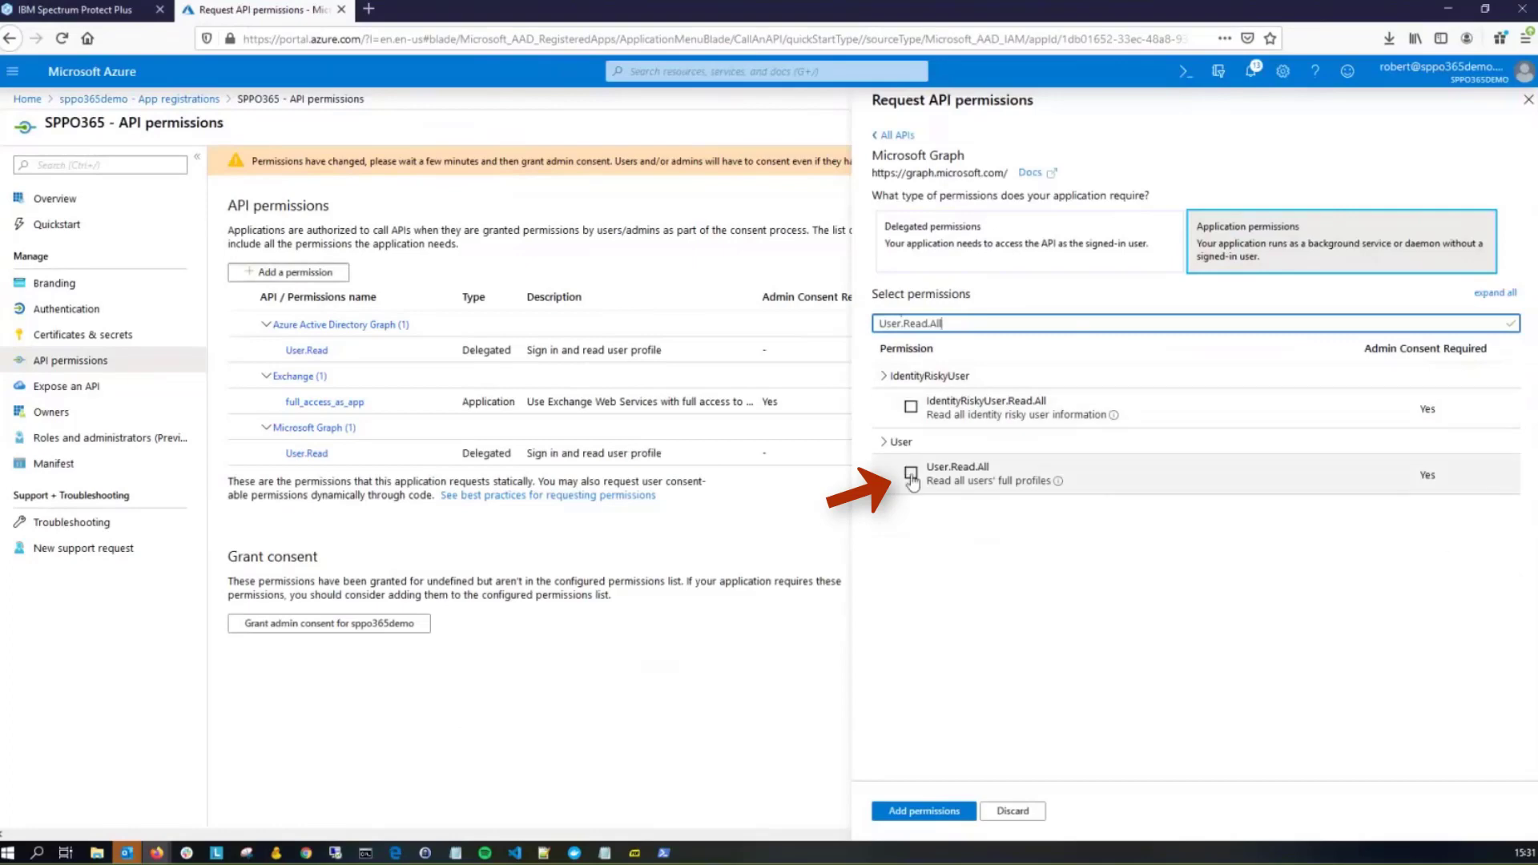
pyautogui.click(929, 810)
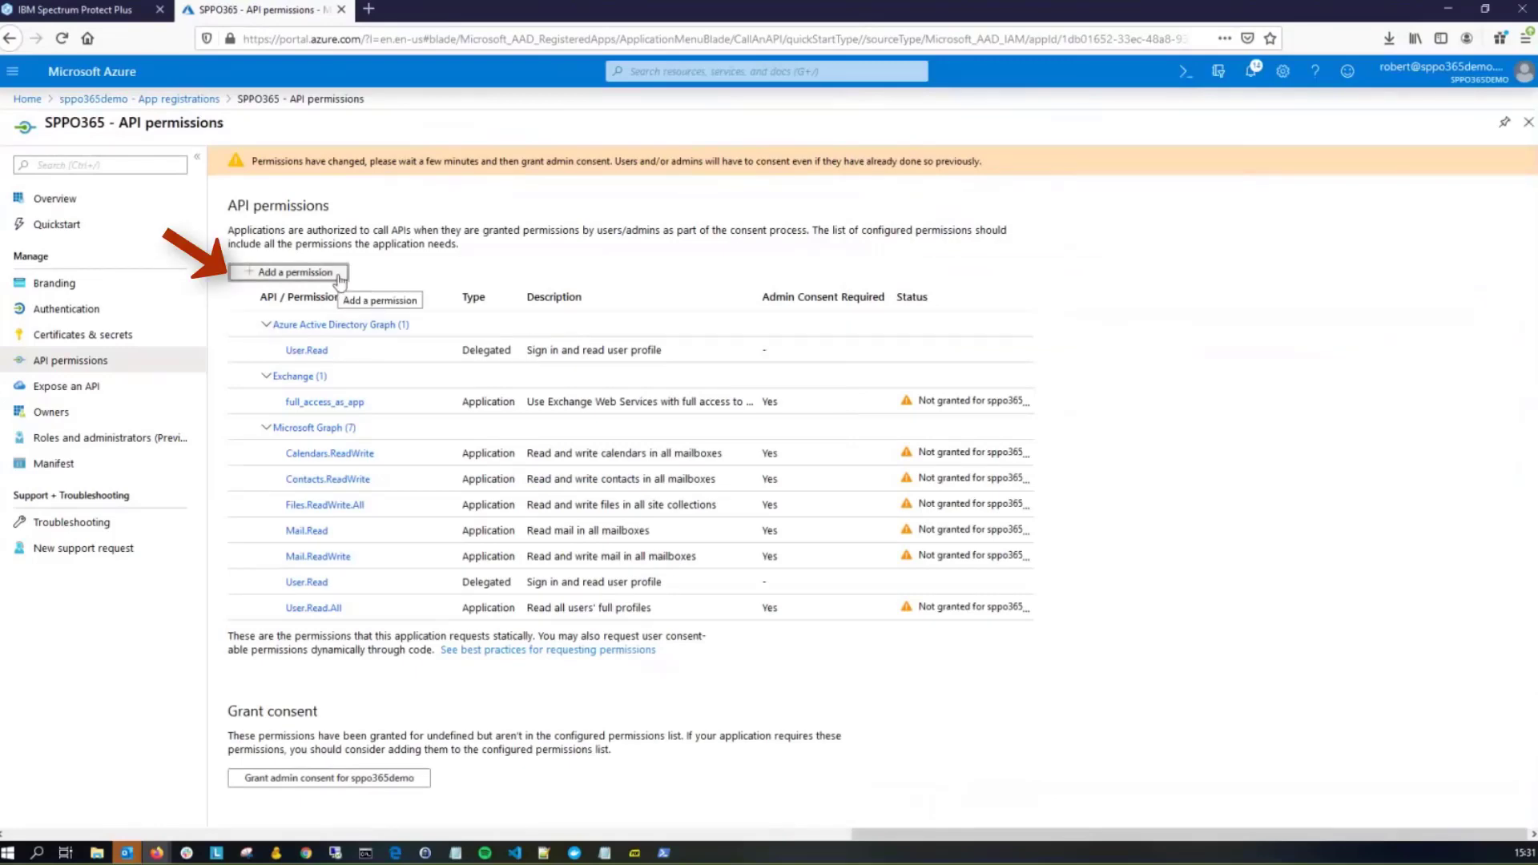
# Add the Directory.Read.All application permission from Azure Active Directory Graph
pyautogui.click(340, 274)
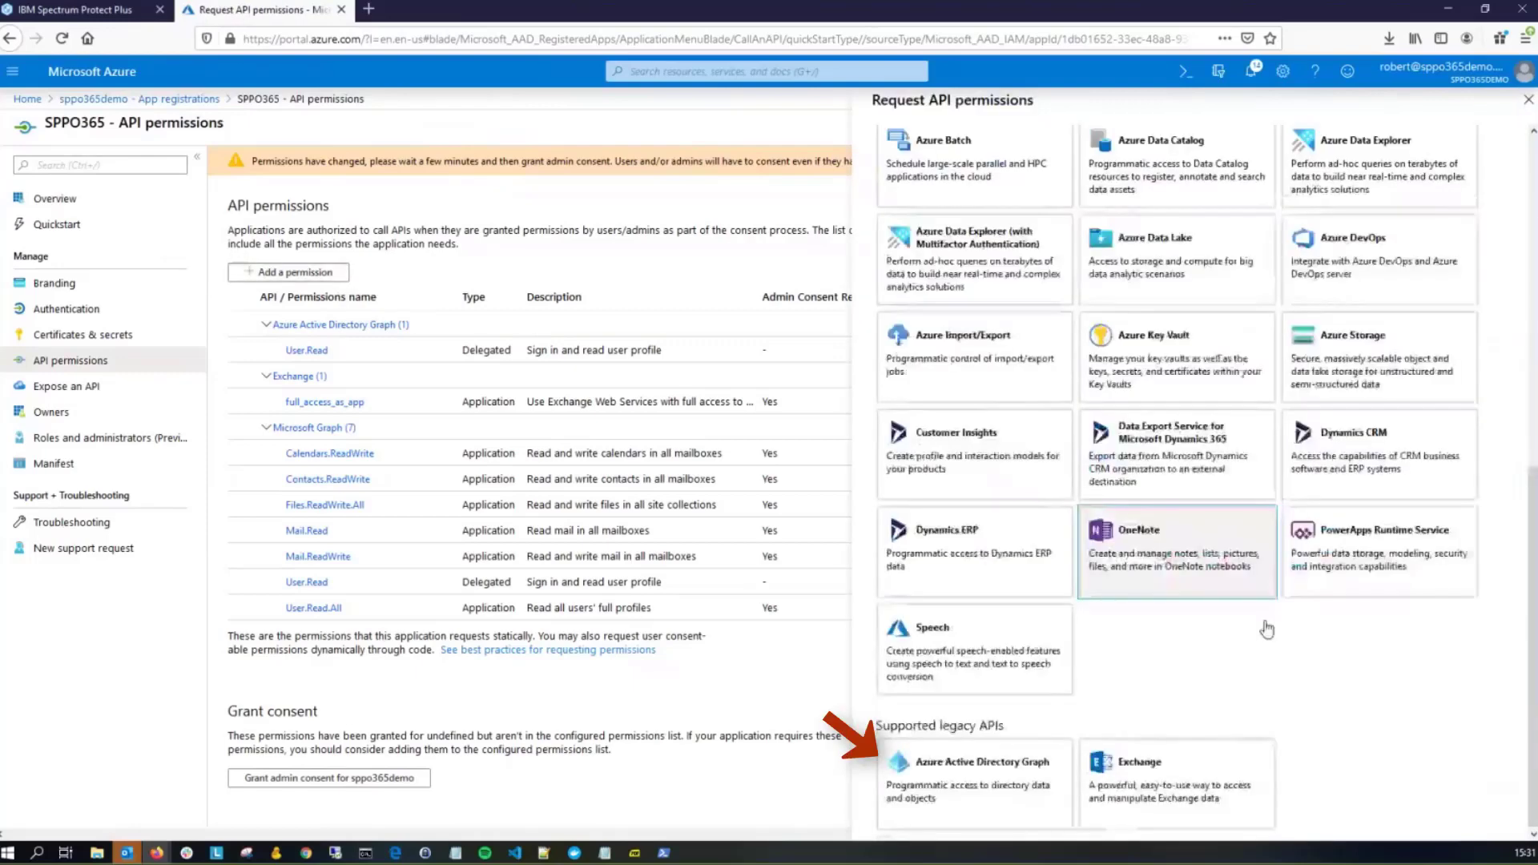
pyautogui.click(1021, 783)
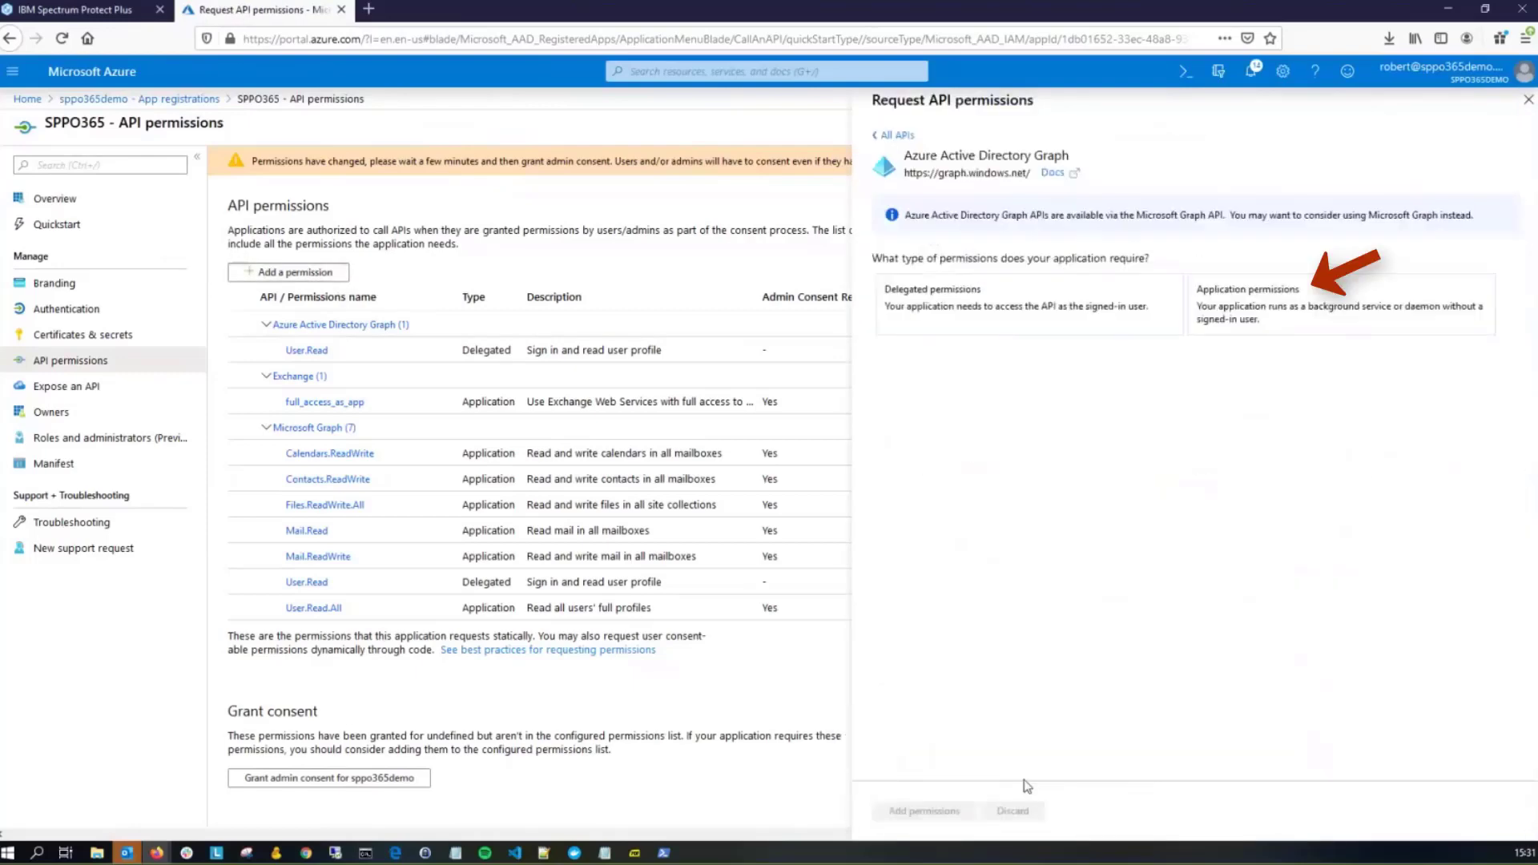
pyautogui.click(1247, 298)
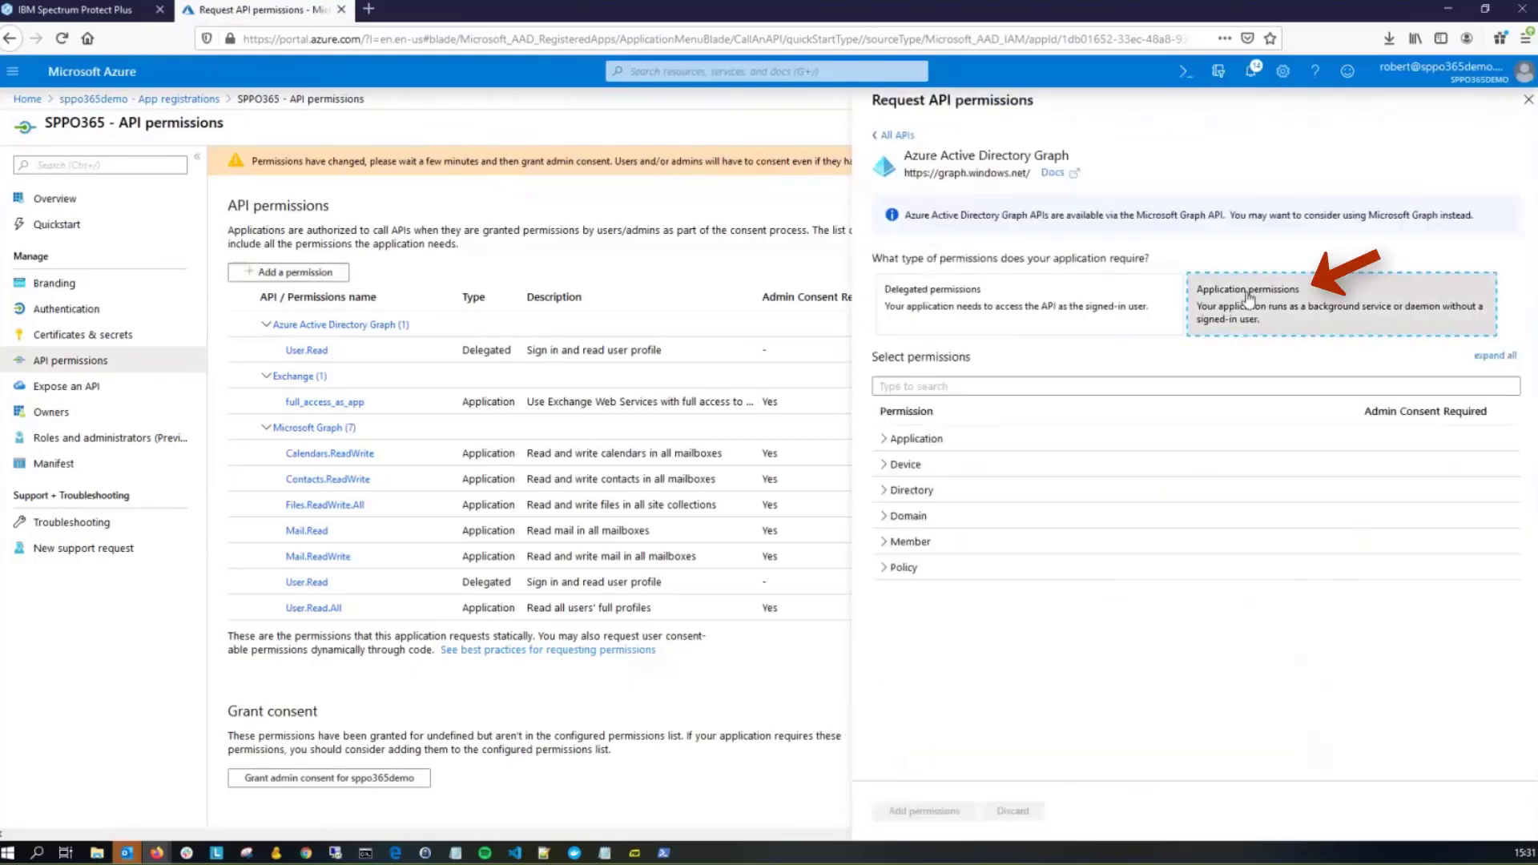
pyautogui.click(949, 386)
pyautogui.write('Directory')
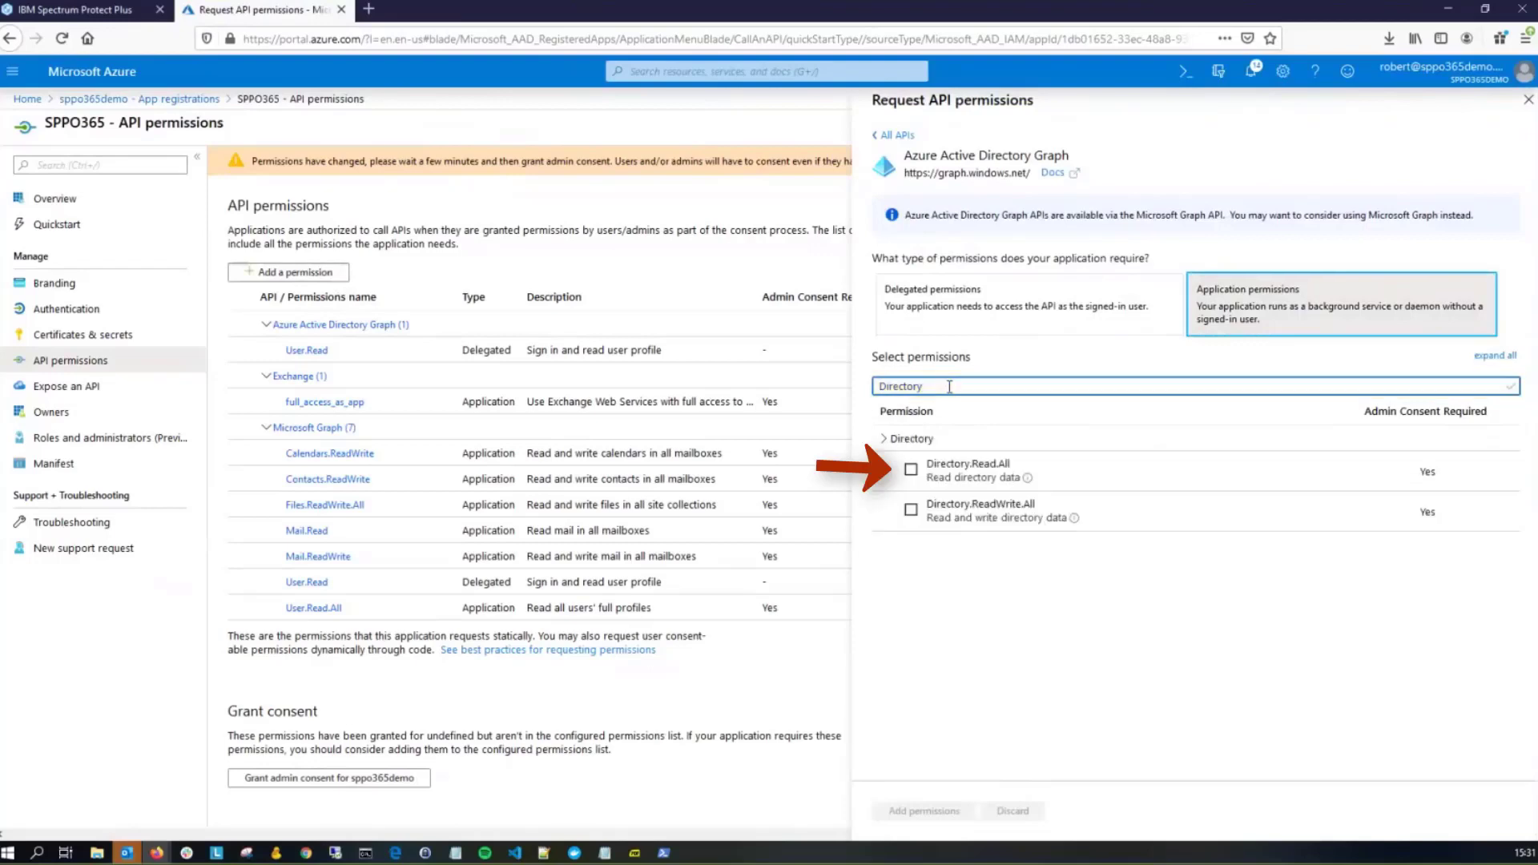
pyautogui.click(909, 458)
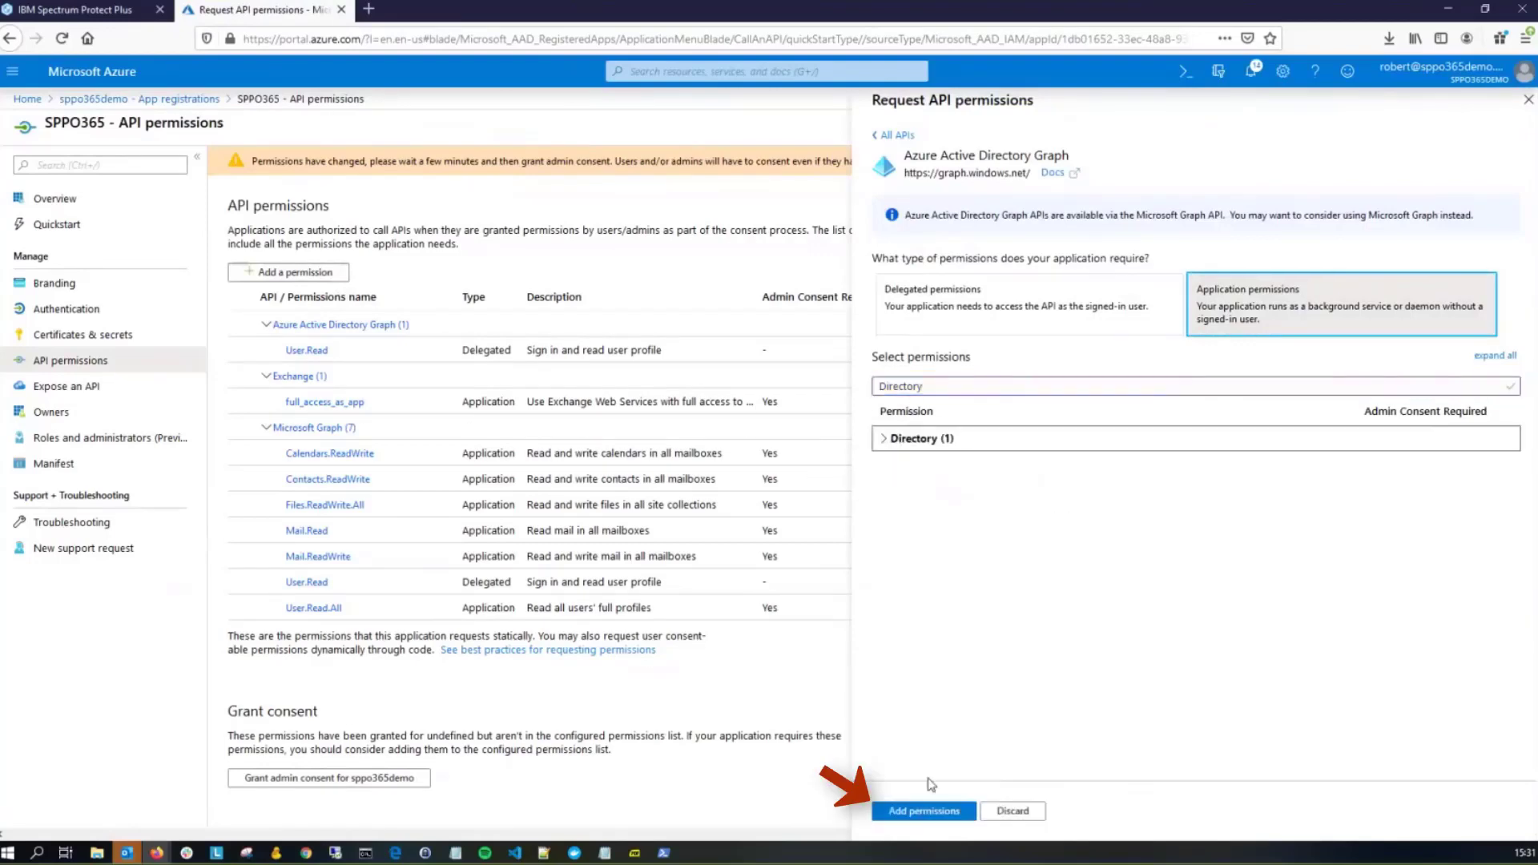
pyautogui.click(924, 811)
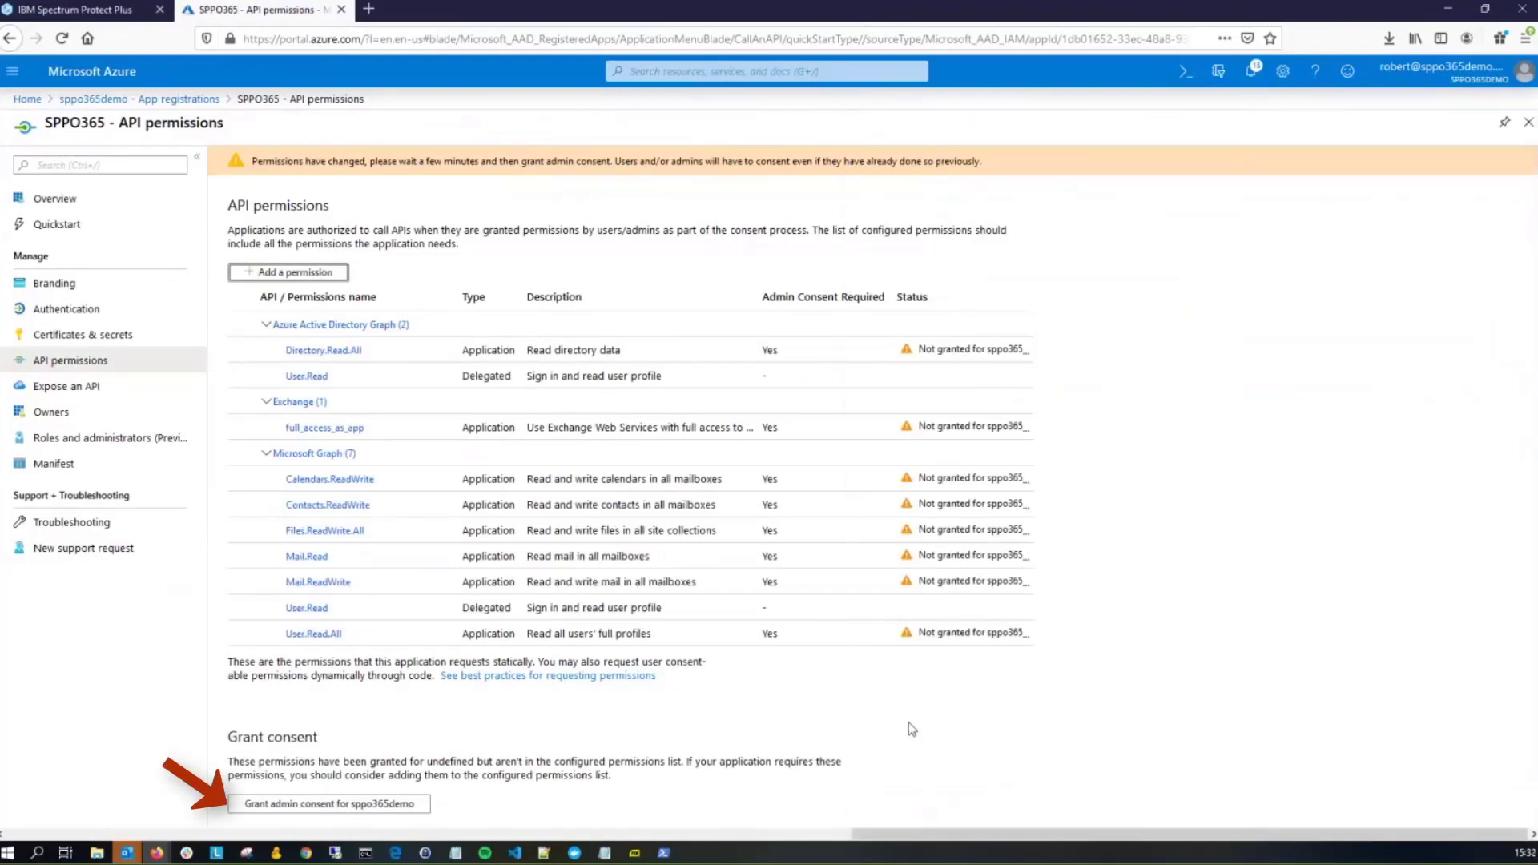
# Grant admin consent for all SPPO365 permissions, then show the app's Overview page
pyautogui.click(364, 804)
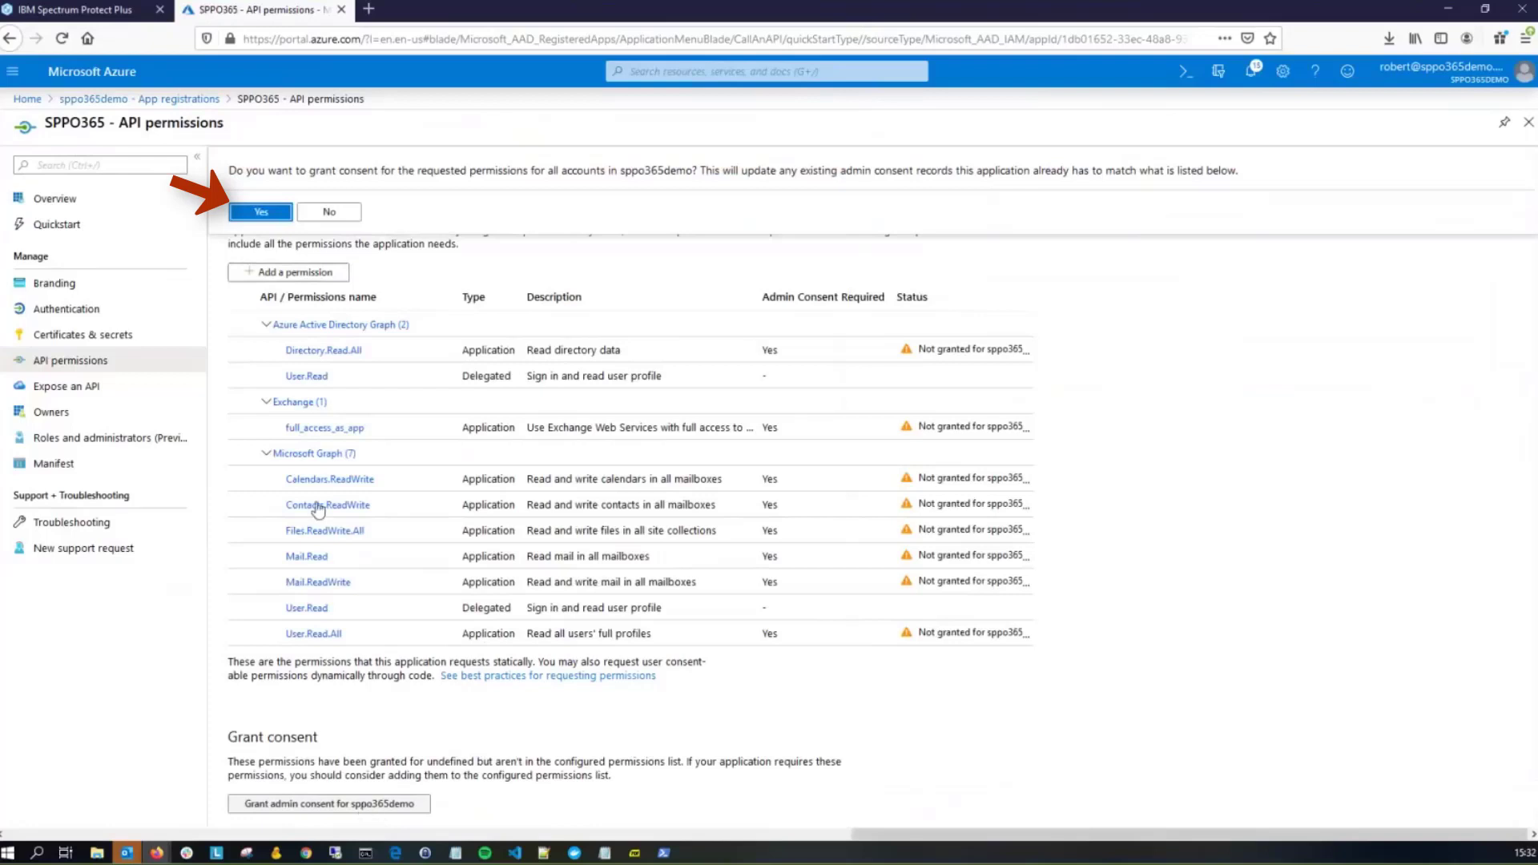
pyautogui.click(260, 213)
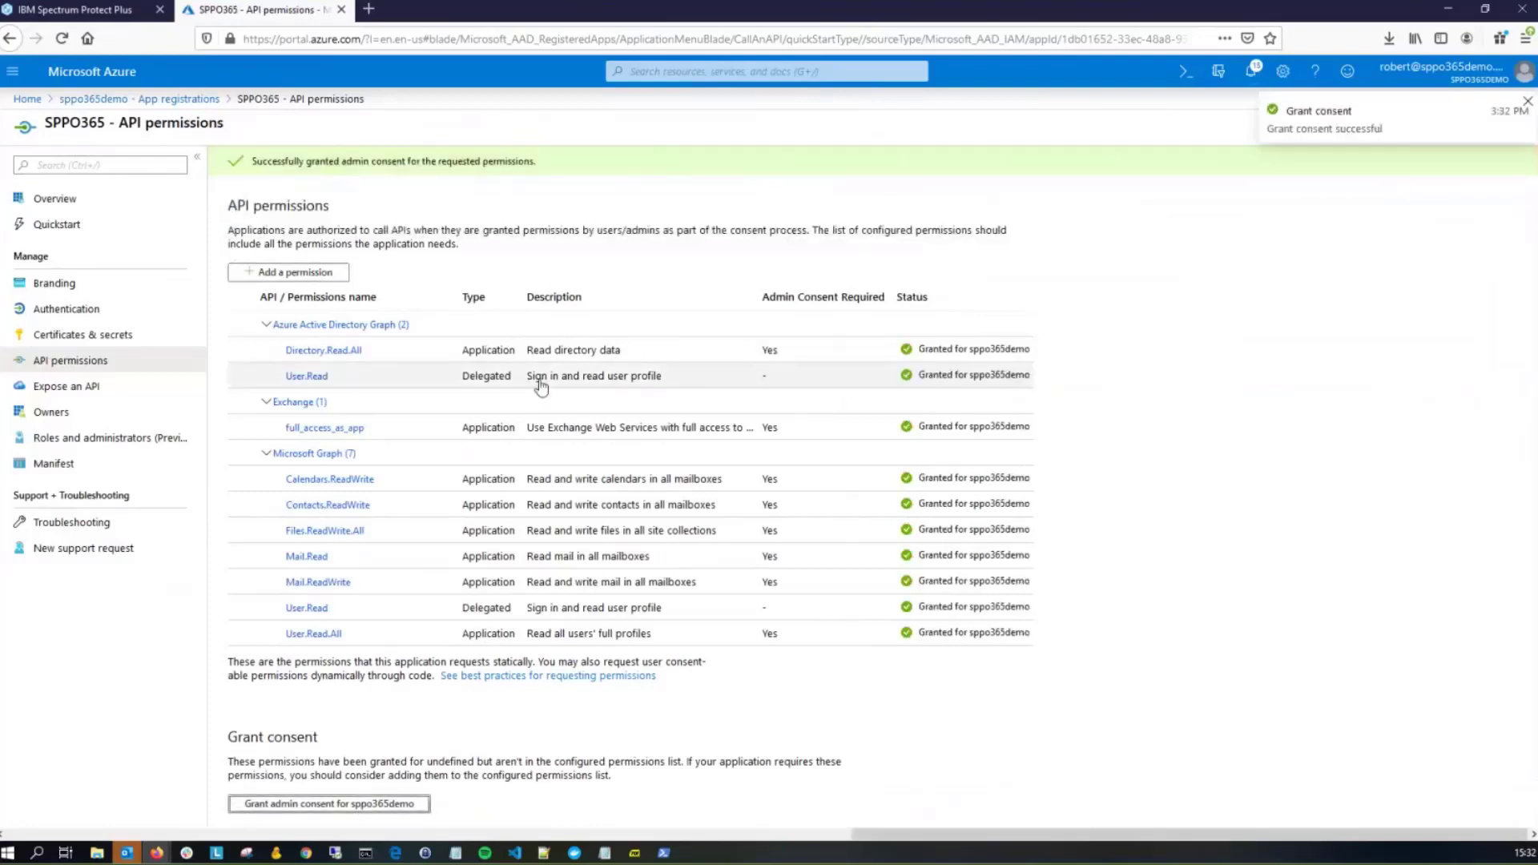
pyautogui.click(69, 207)
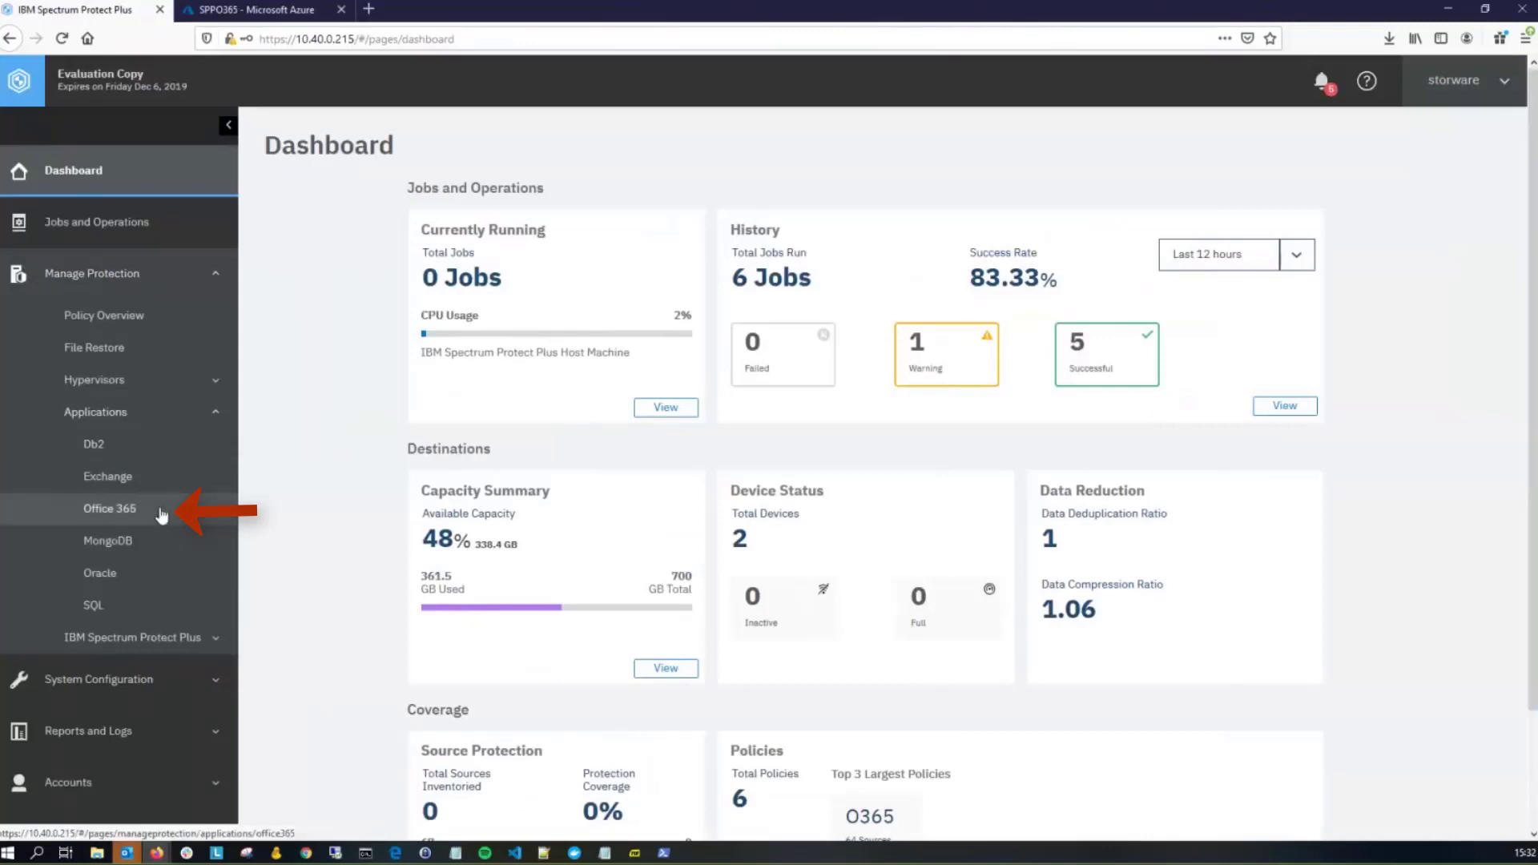
# Go to the Office 365 page and show its application servers list
pyautogui.click(162, 515)
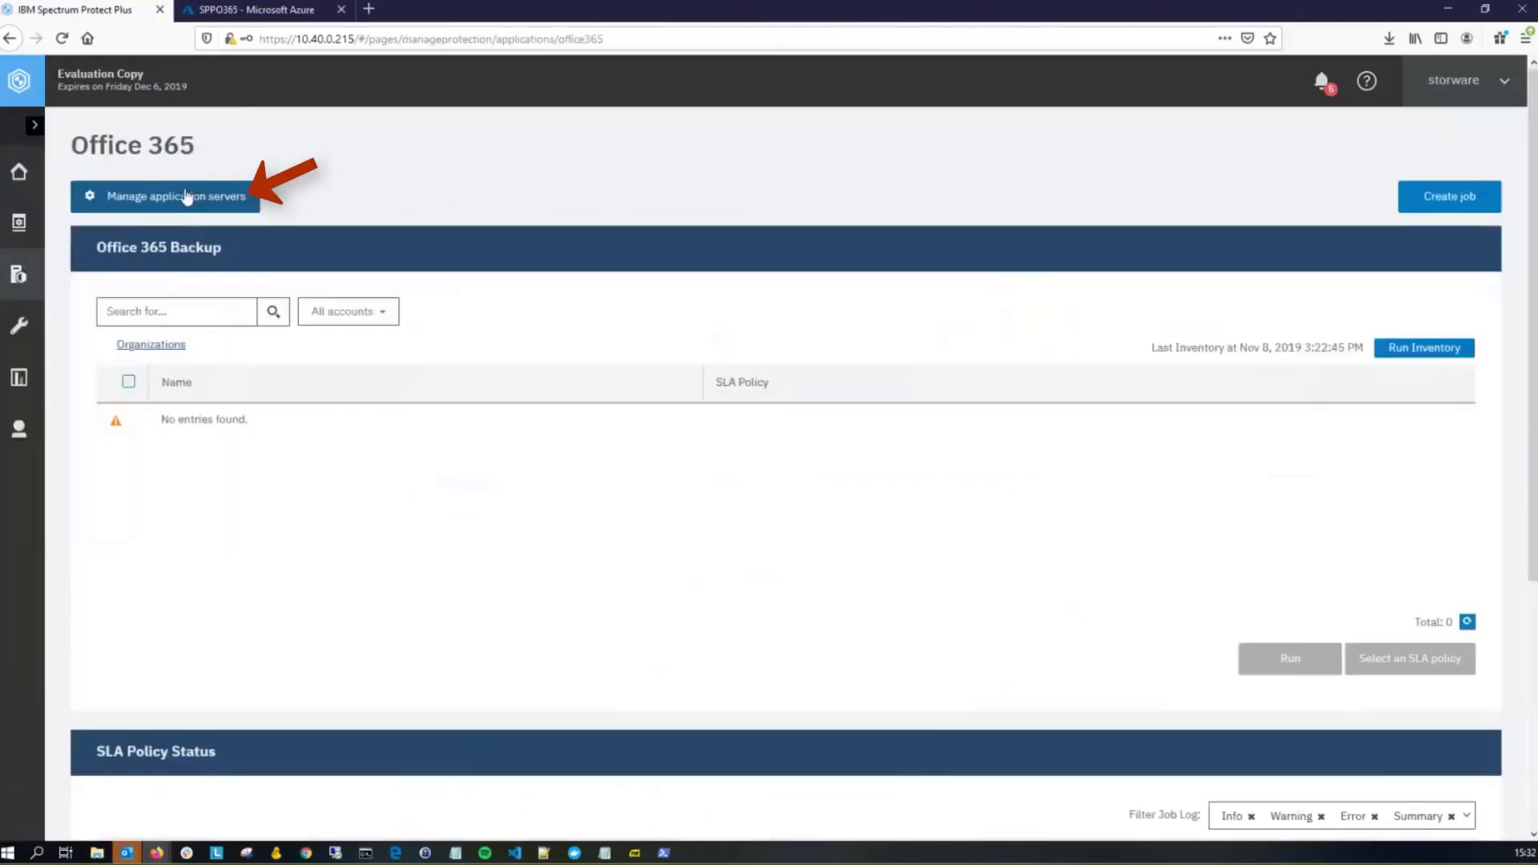
pyautogui.click(189, 206)
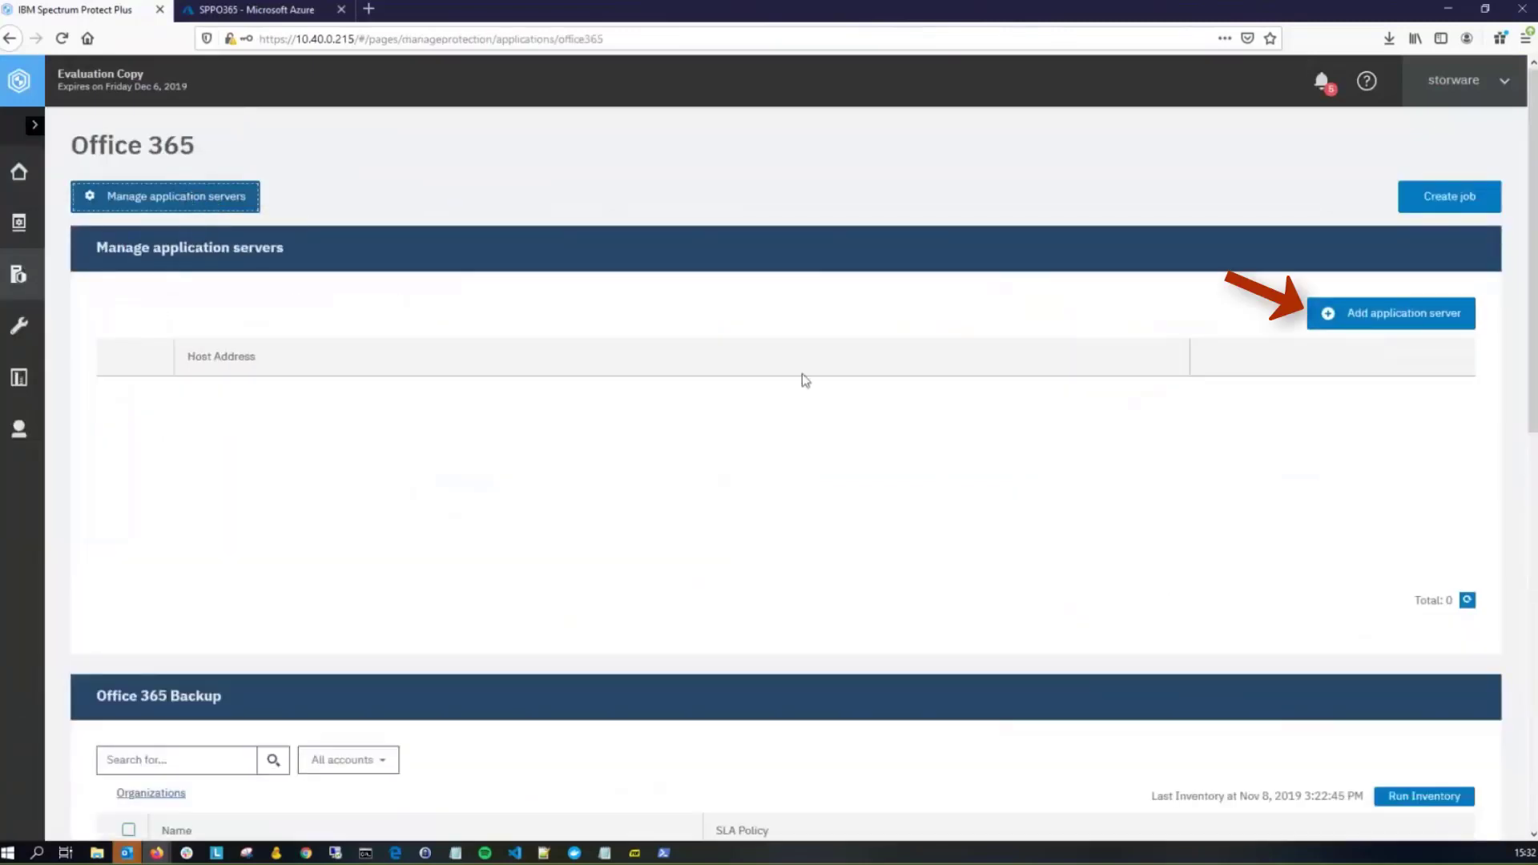
# Add a new Office 365 application server with organization name Company1
pyautogui.click(1352, 319)
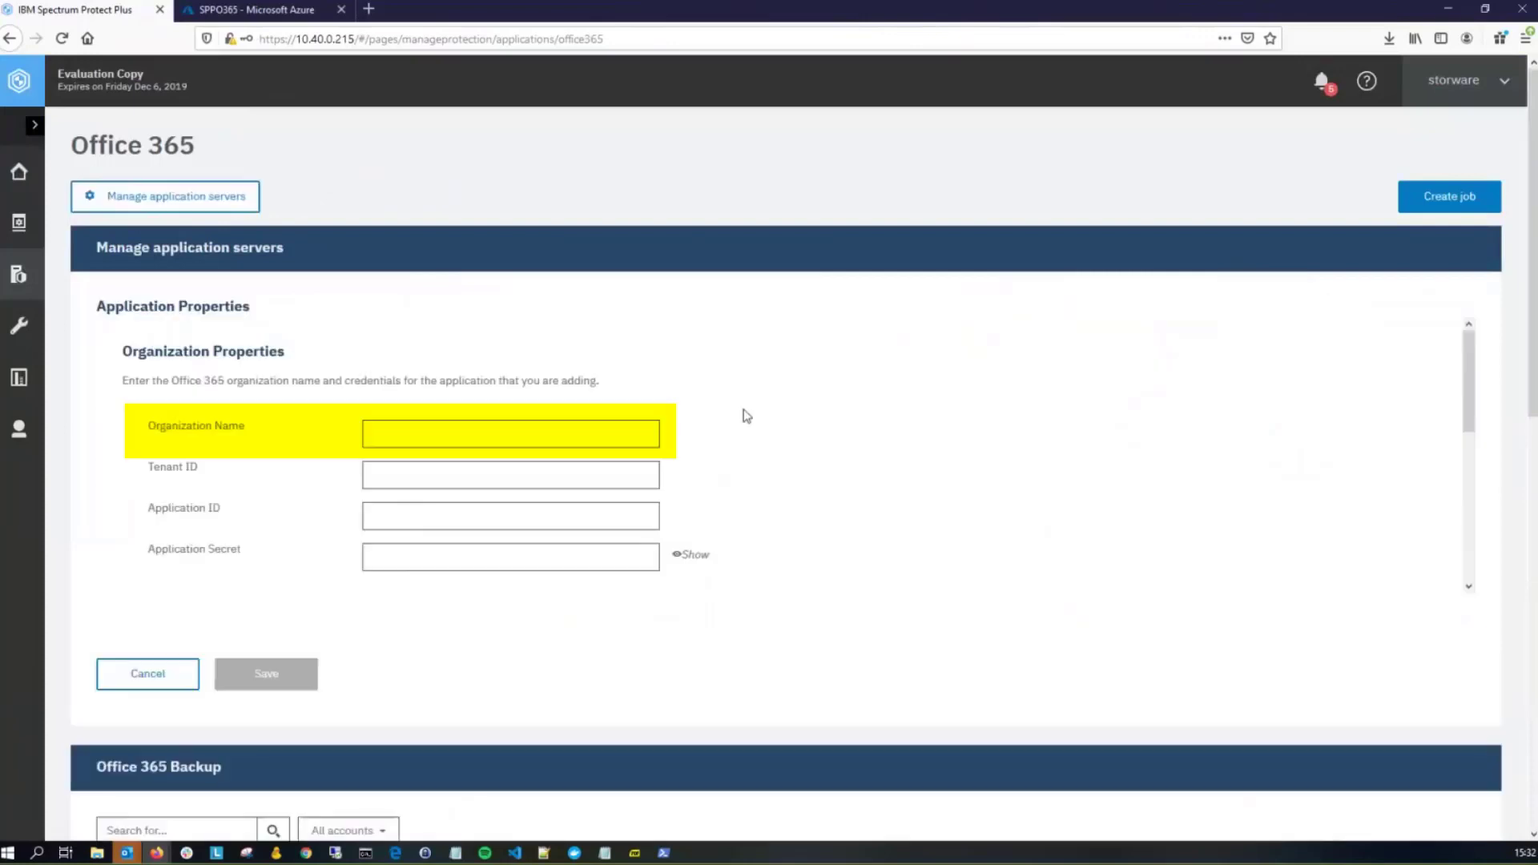
pyautogui.click(505, 439)
pyautogui.write('Company1')
# Copy the directory (tenant) ID from Azure into the Tenant ID field
pyautogui.click(395, 474)
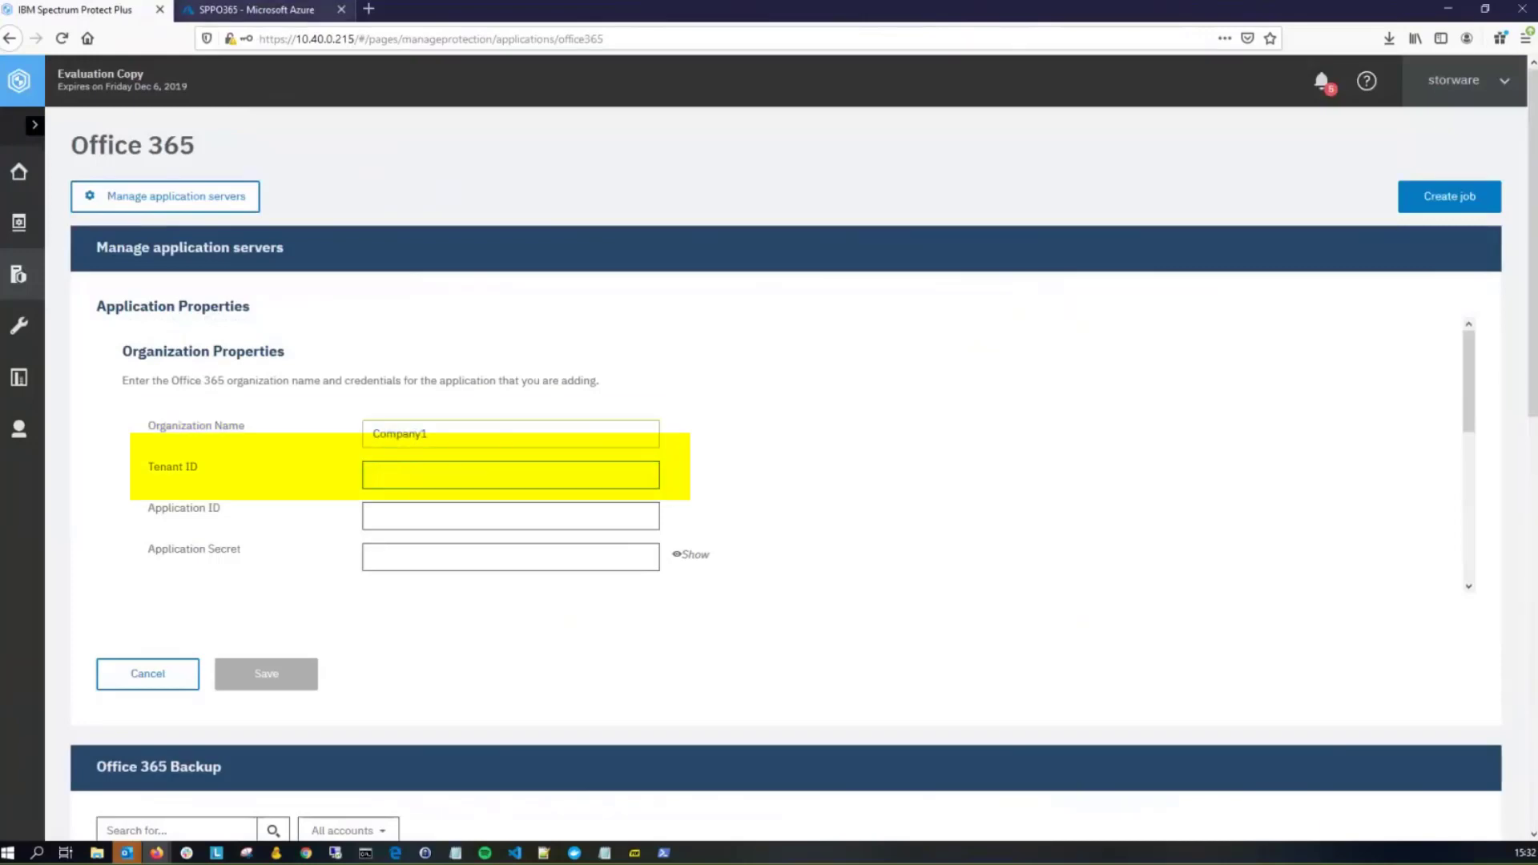
pyautogui.click(263, 10)
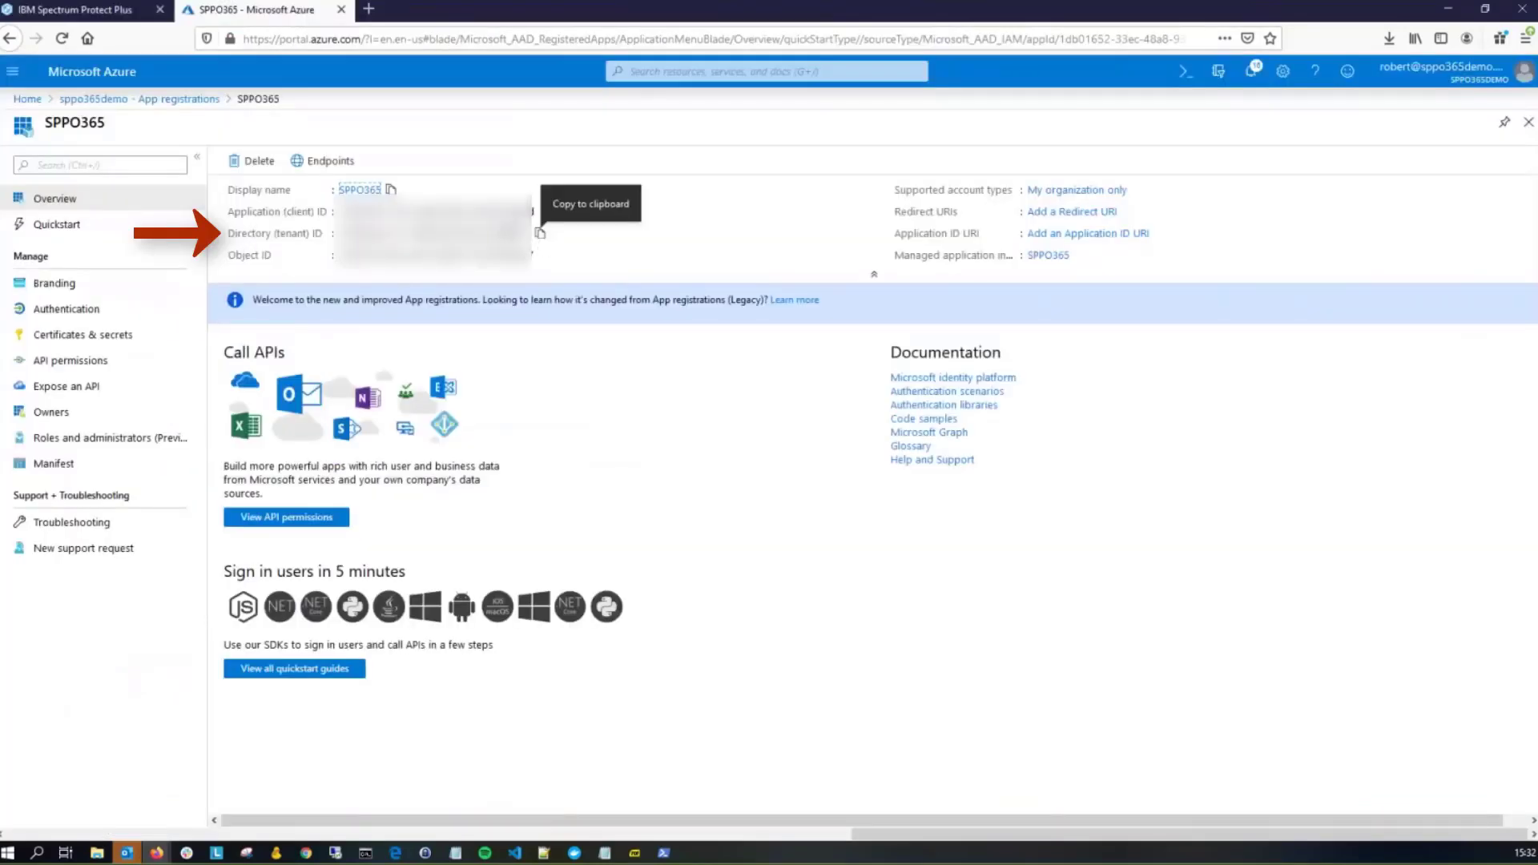
pyautogui.click(541, 233)
pyautogui.click(117, 10)
pyautogui.hotkey('ctrl', 'v')
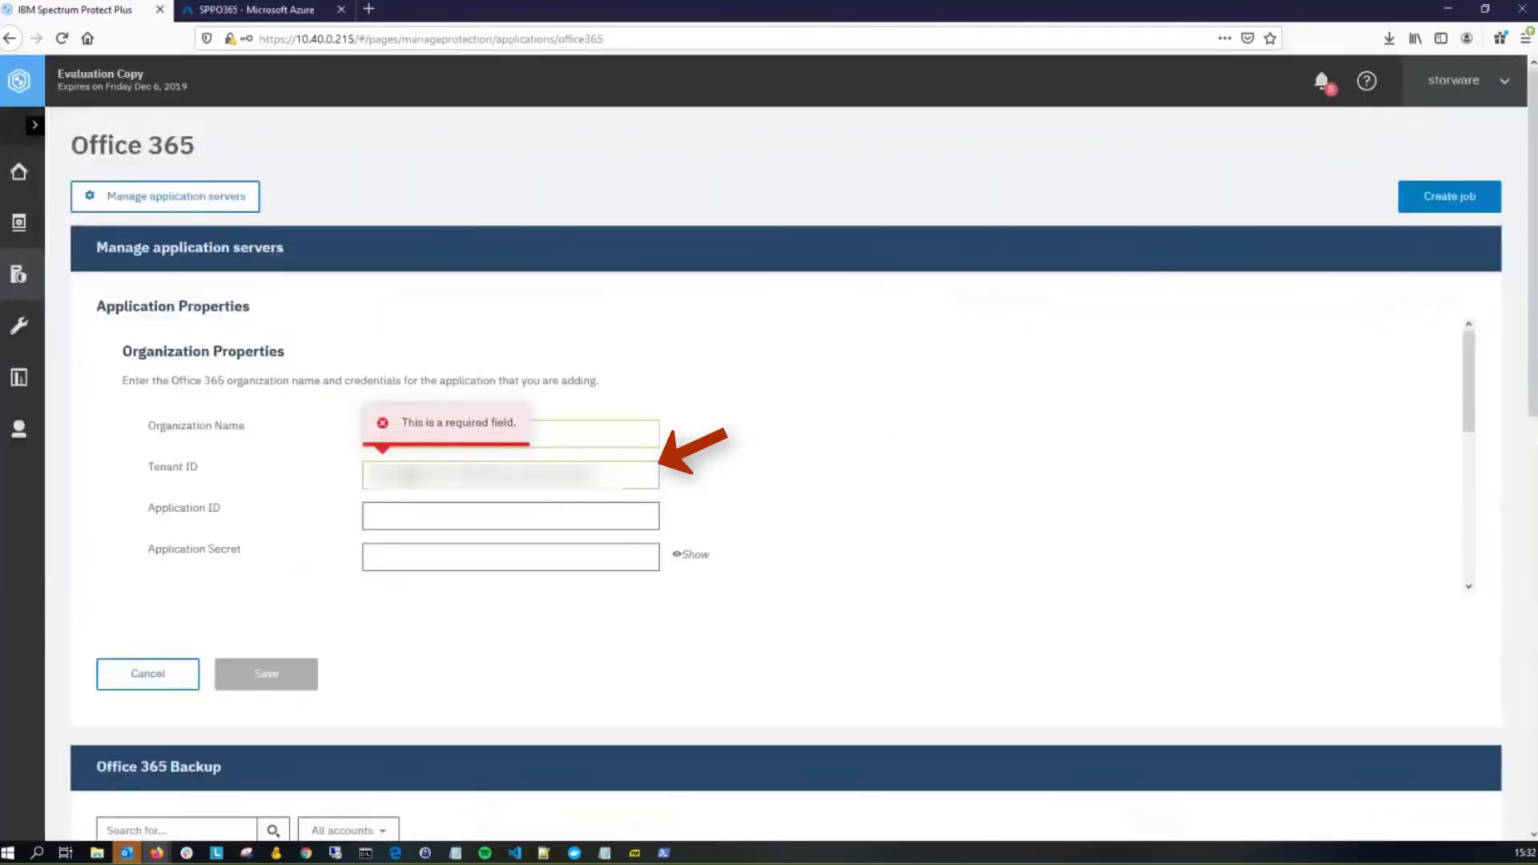
# Copy the application (client) ID from Azure into the Application ID field
pyautogui.click(279, 15)
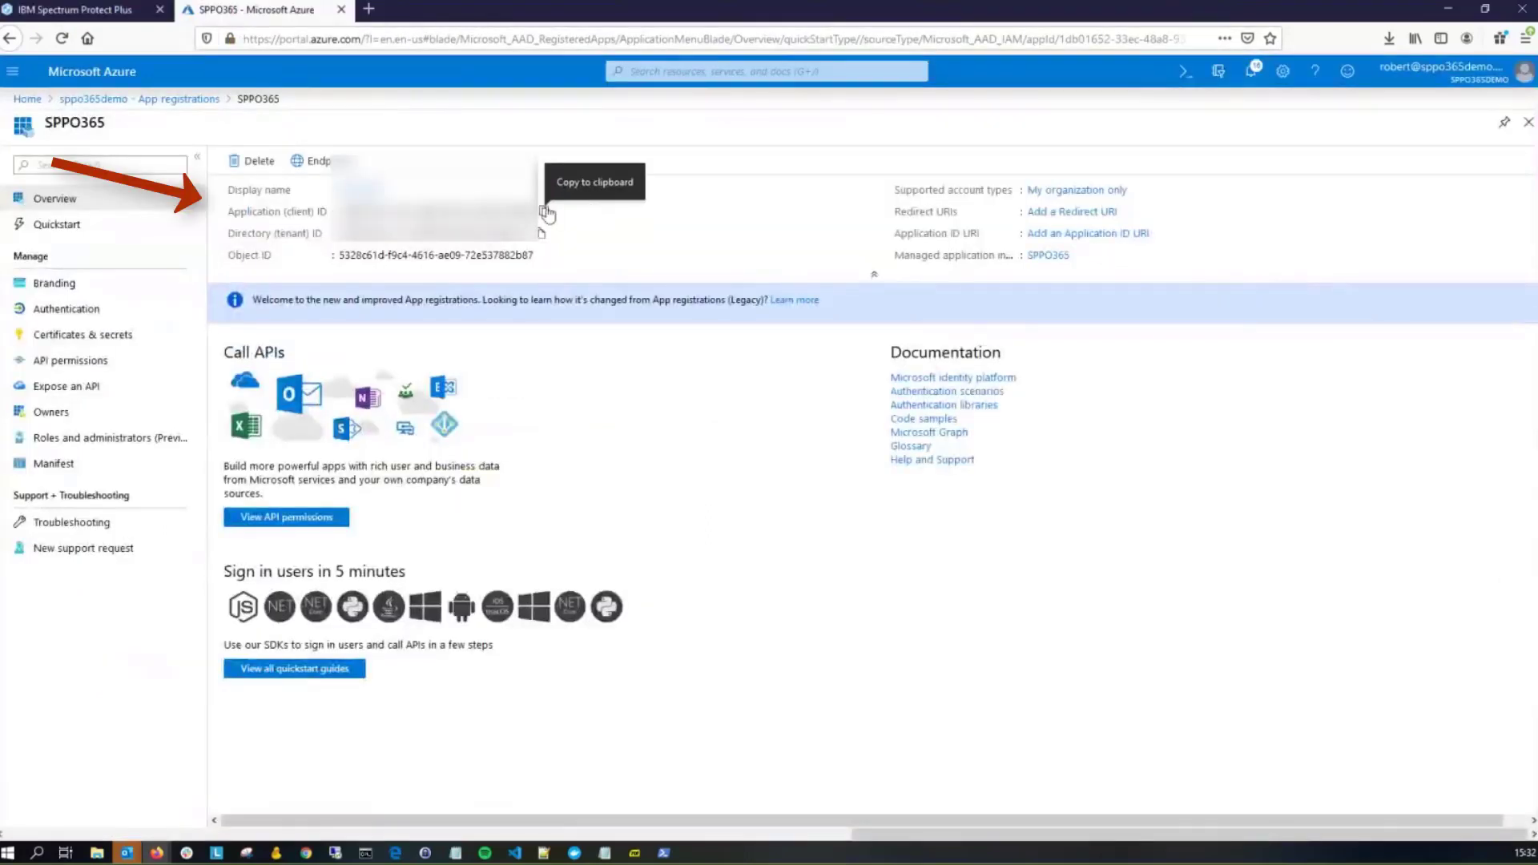
pyautogui.click(544, 213)
pyautogui.click(88, 9)
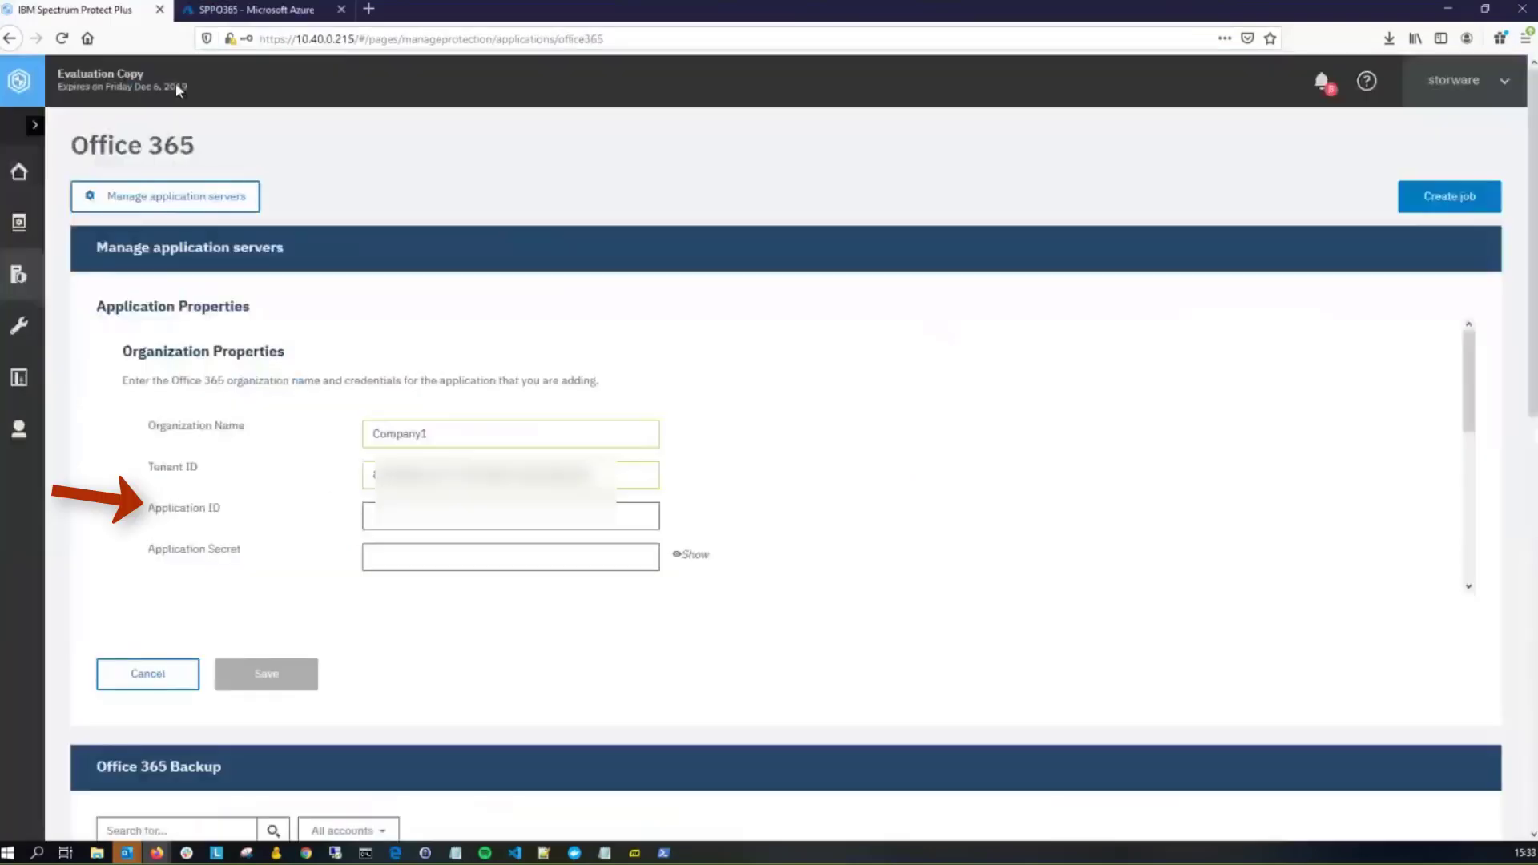
pyautogui.click(410, 525)
pyautogui.hotkey('ctrl', 'v')
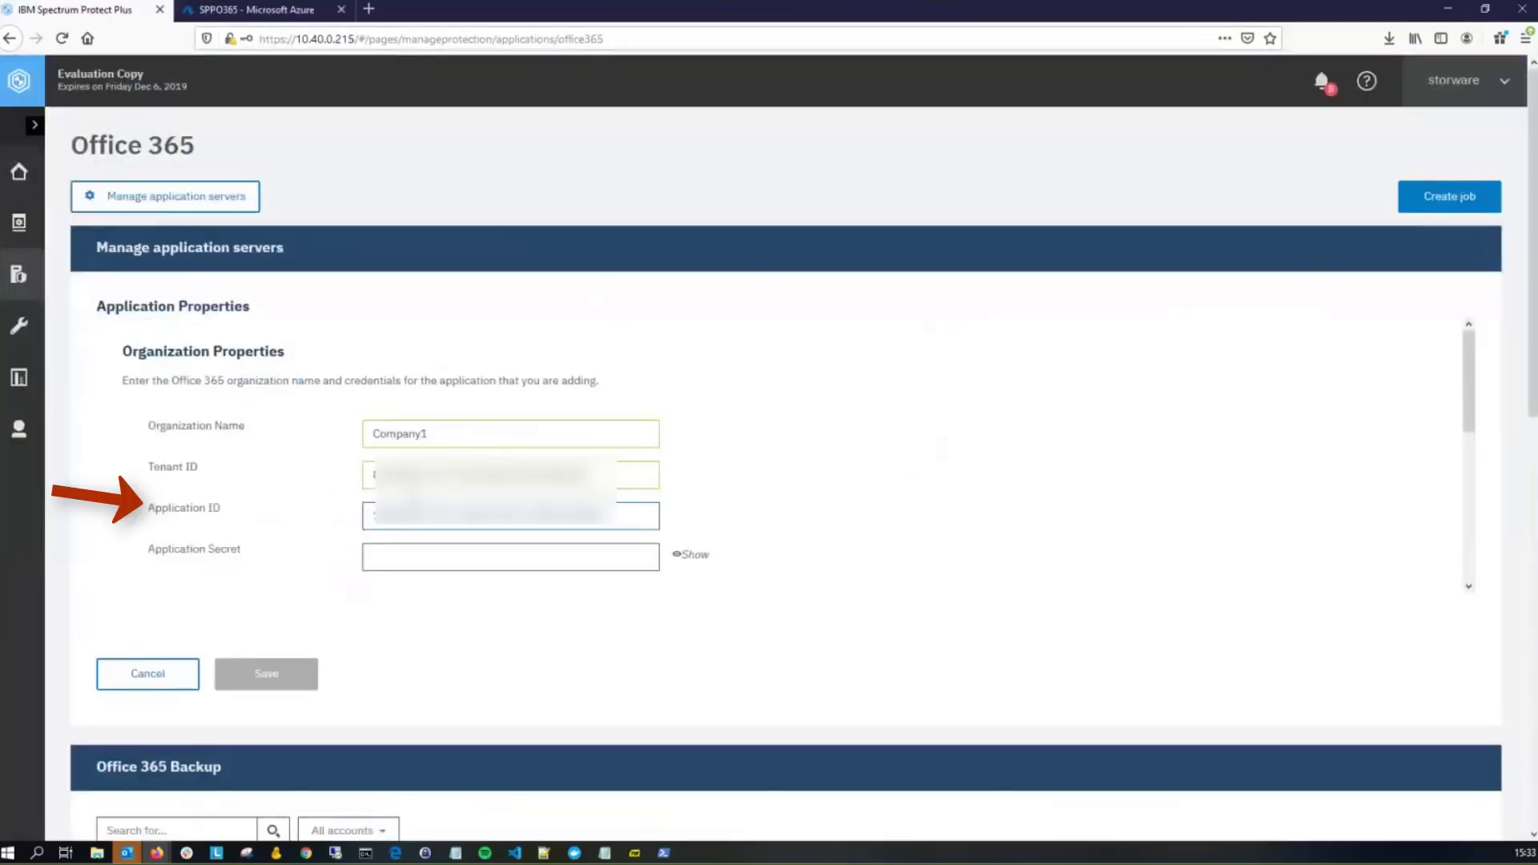
# Create a never-expiring client secret described 'SPP O365' for the SPPO365 app
pyautogui.click(245, 13)
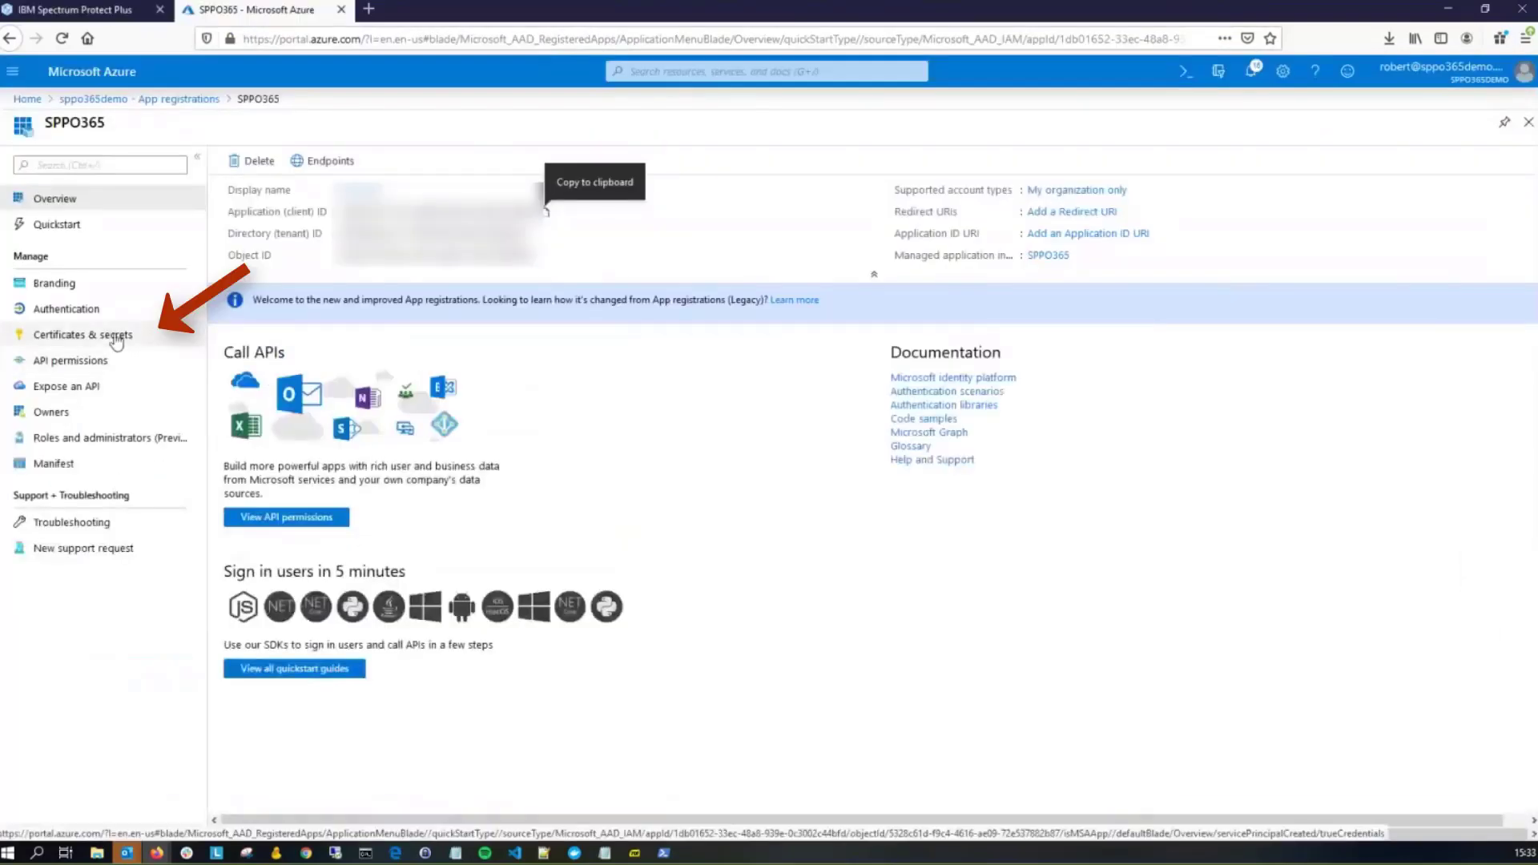
pyautogui.click(114, 335)
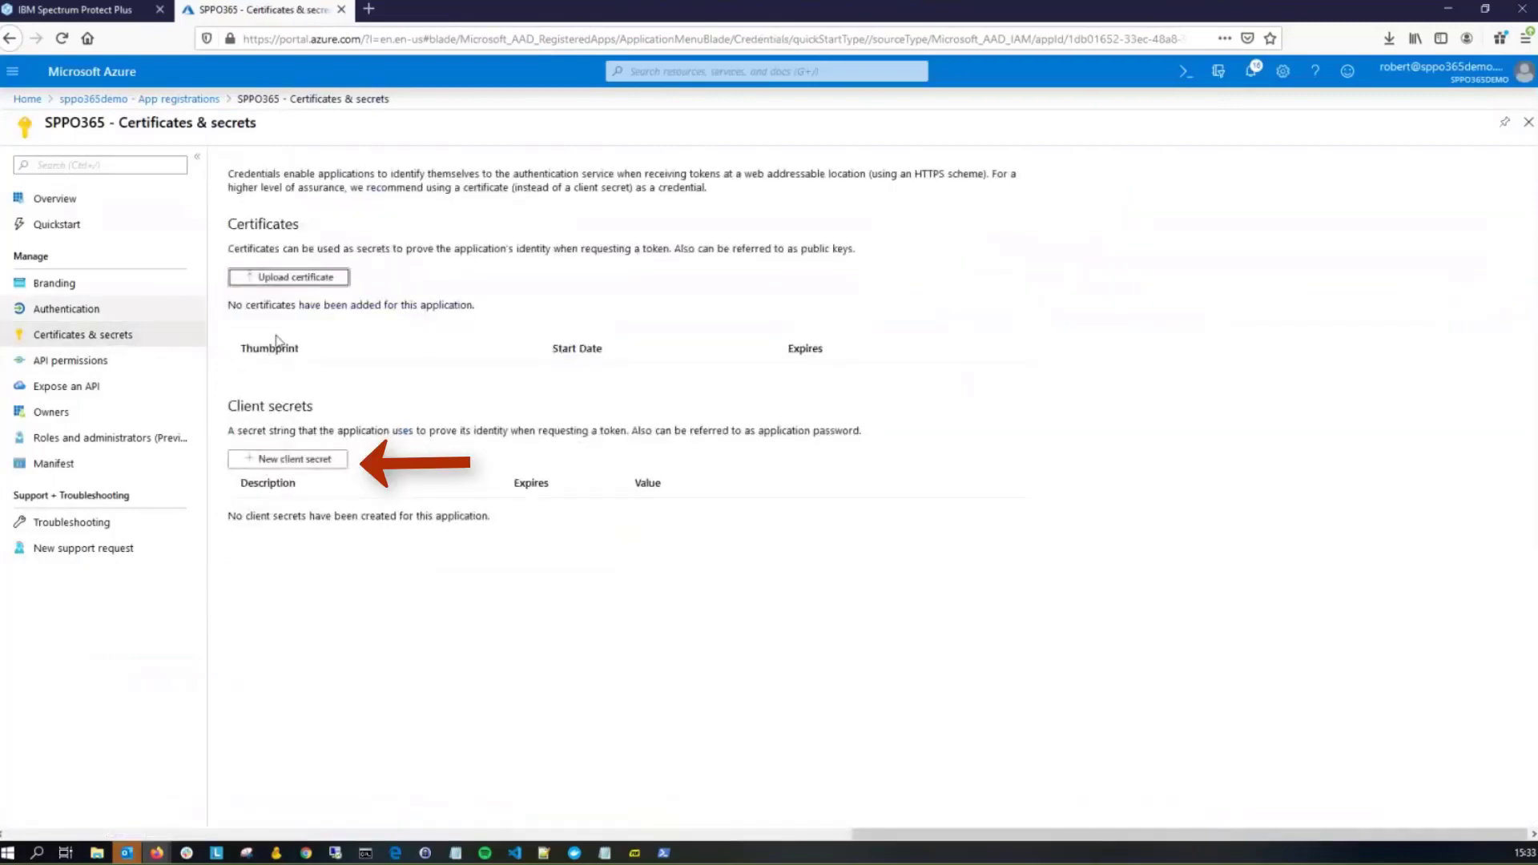
pyautogui.click(323, 463)
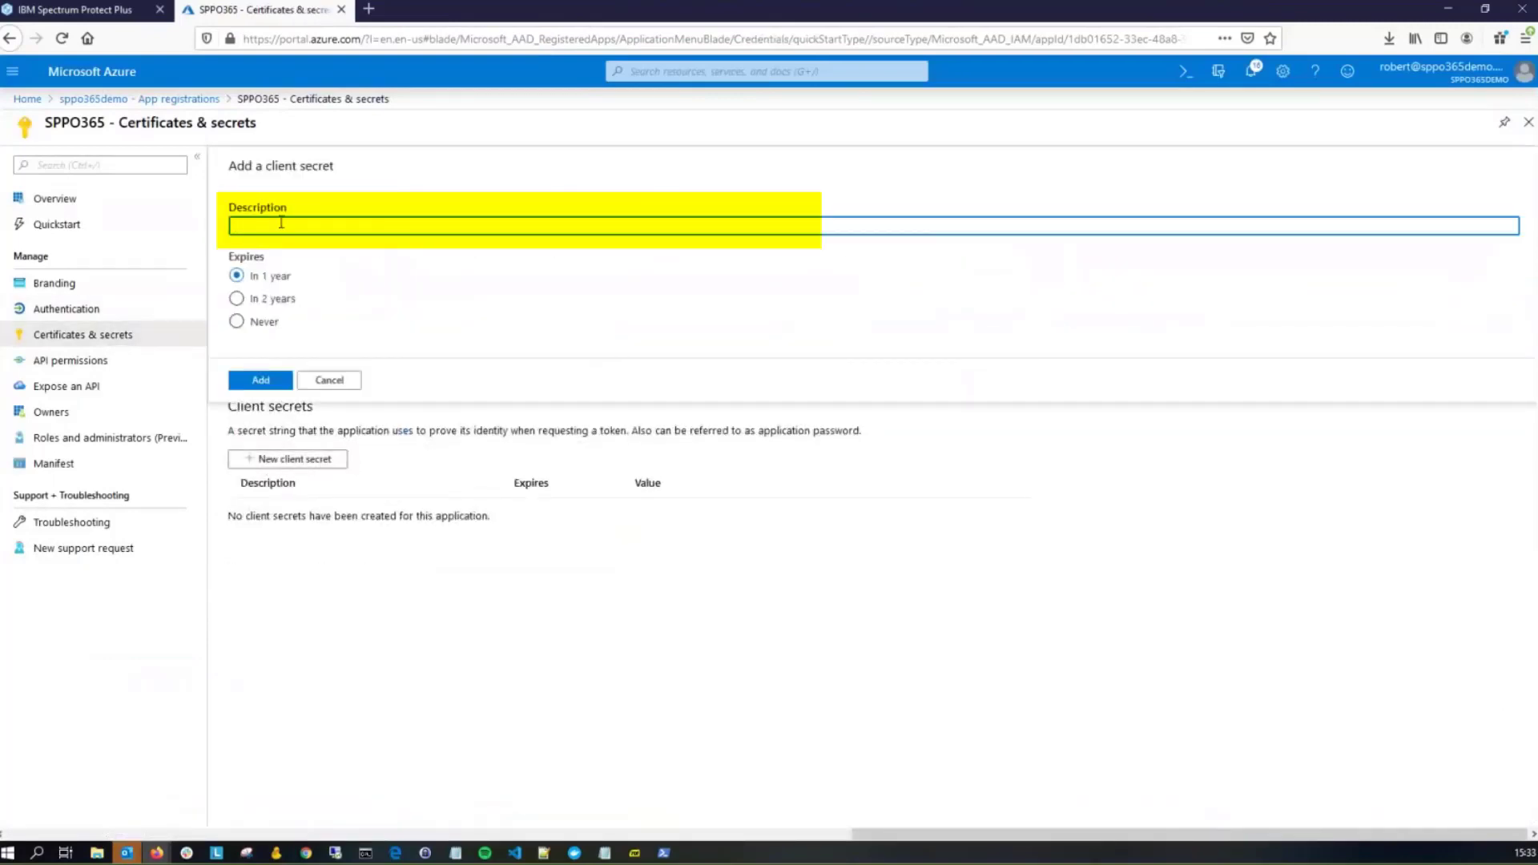
pyautogui.write('SPP O365')
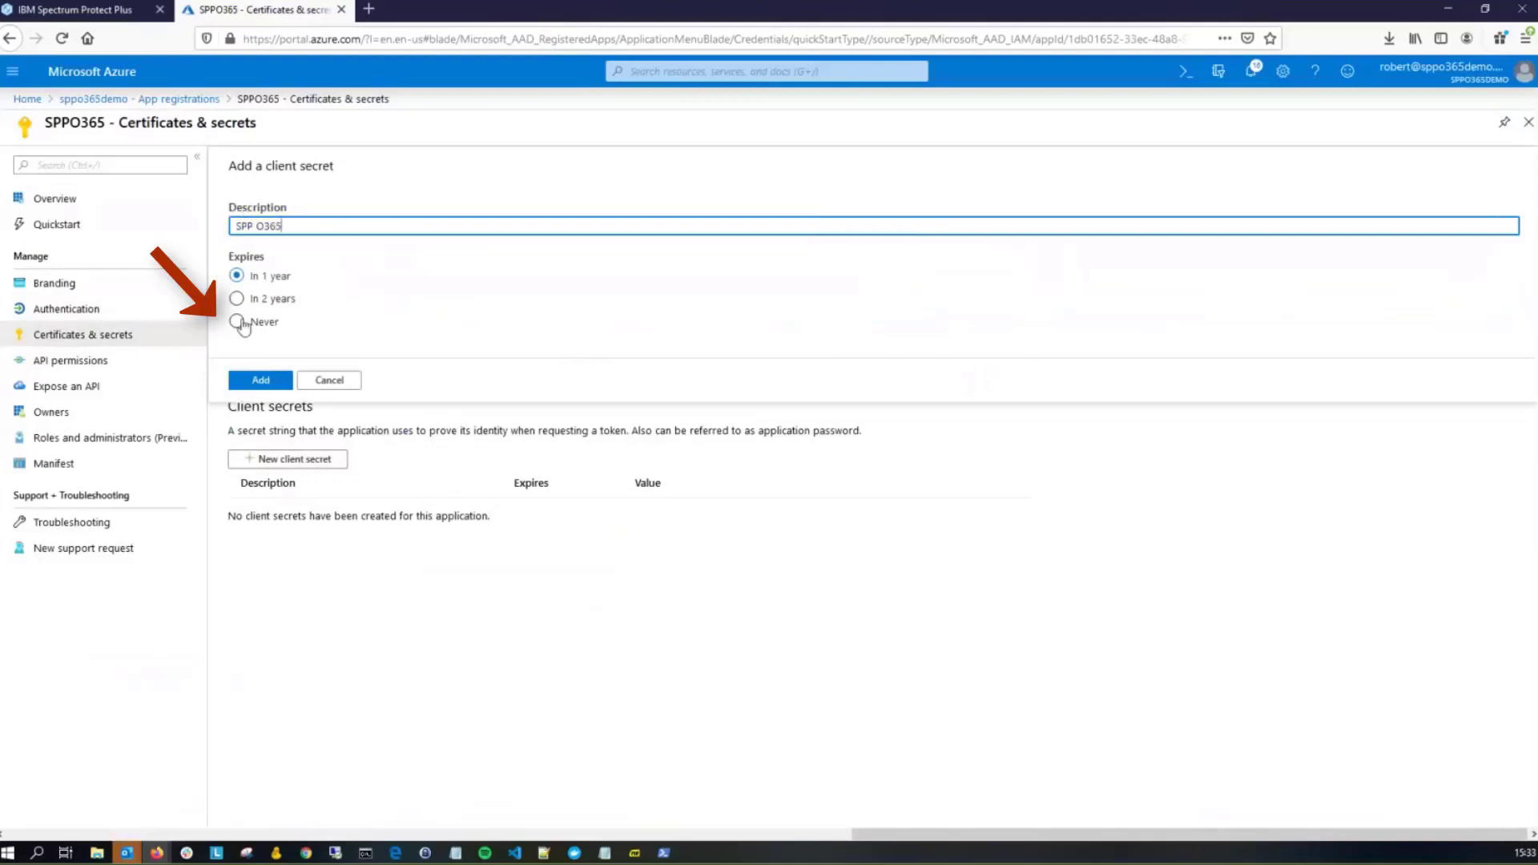
pyautogui.click(237, 321)
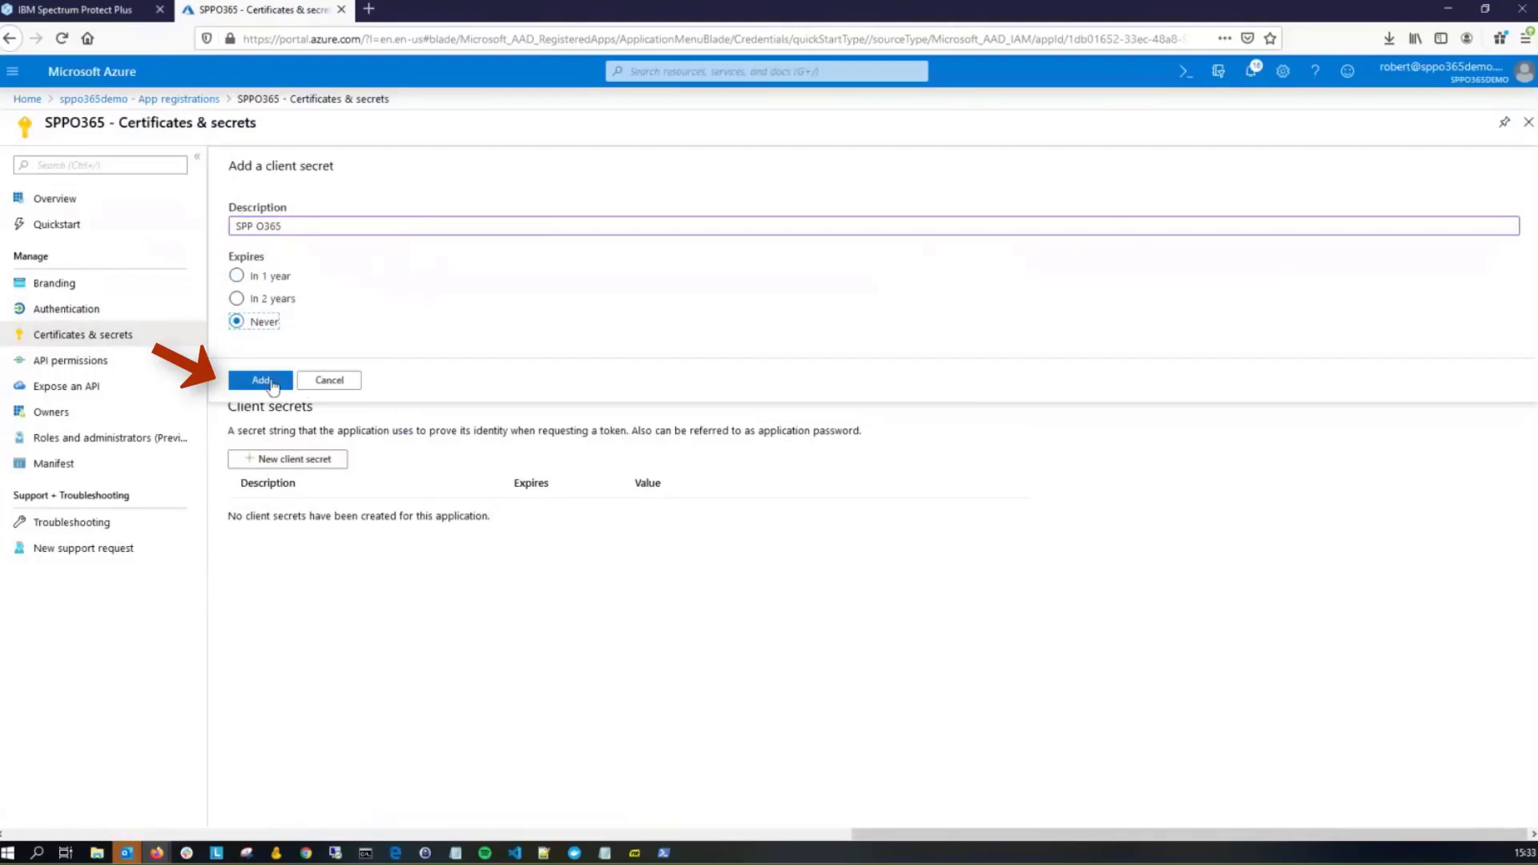
pyautogui.click(268, 381)
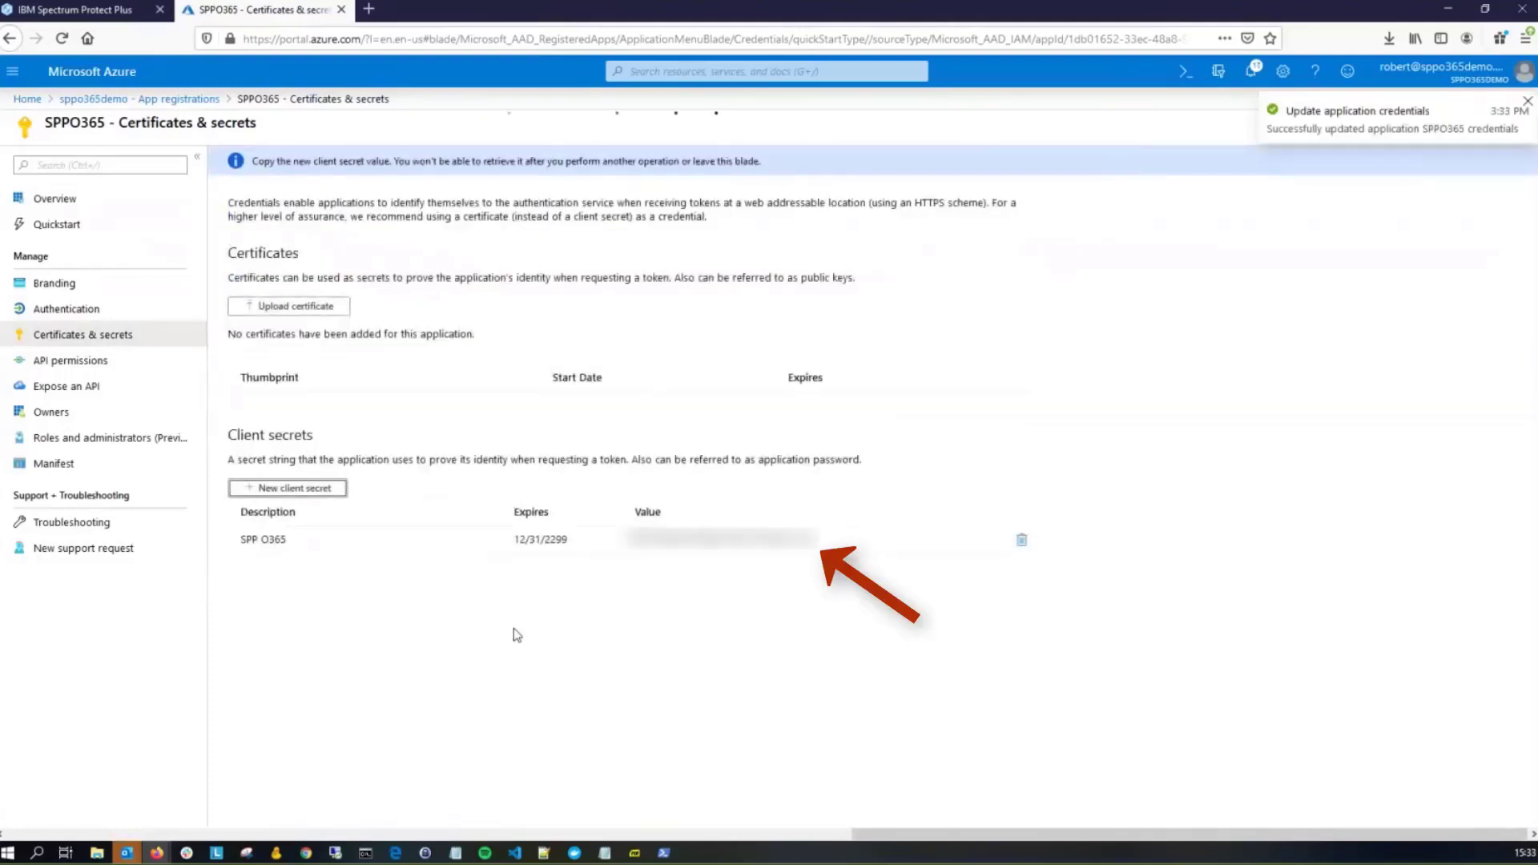
# Copy the client secret value and paste it as the Application Secret
pyautogui.click(811, 551)
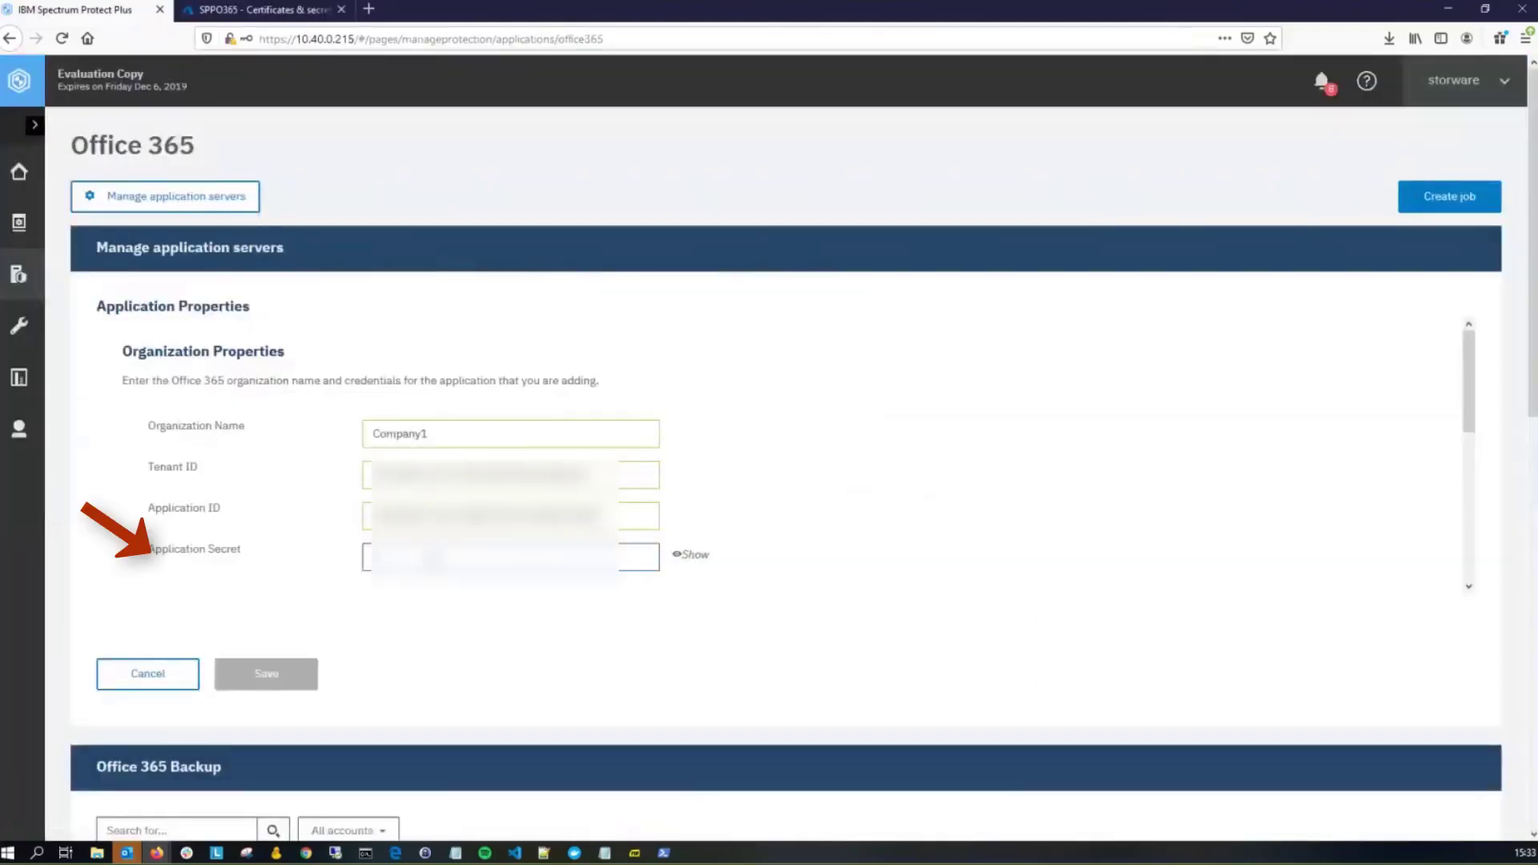
pyautogui.hotkey('ctrl', 'v')
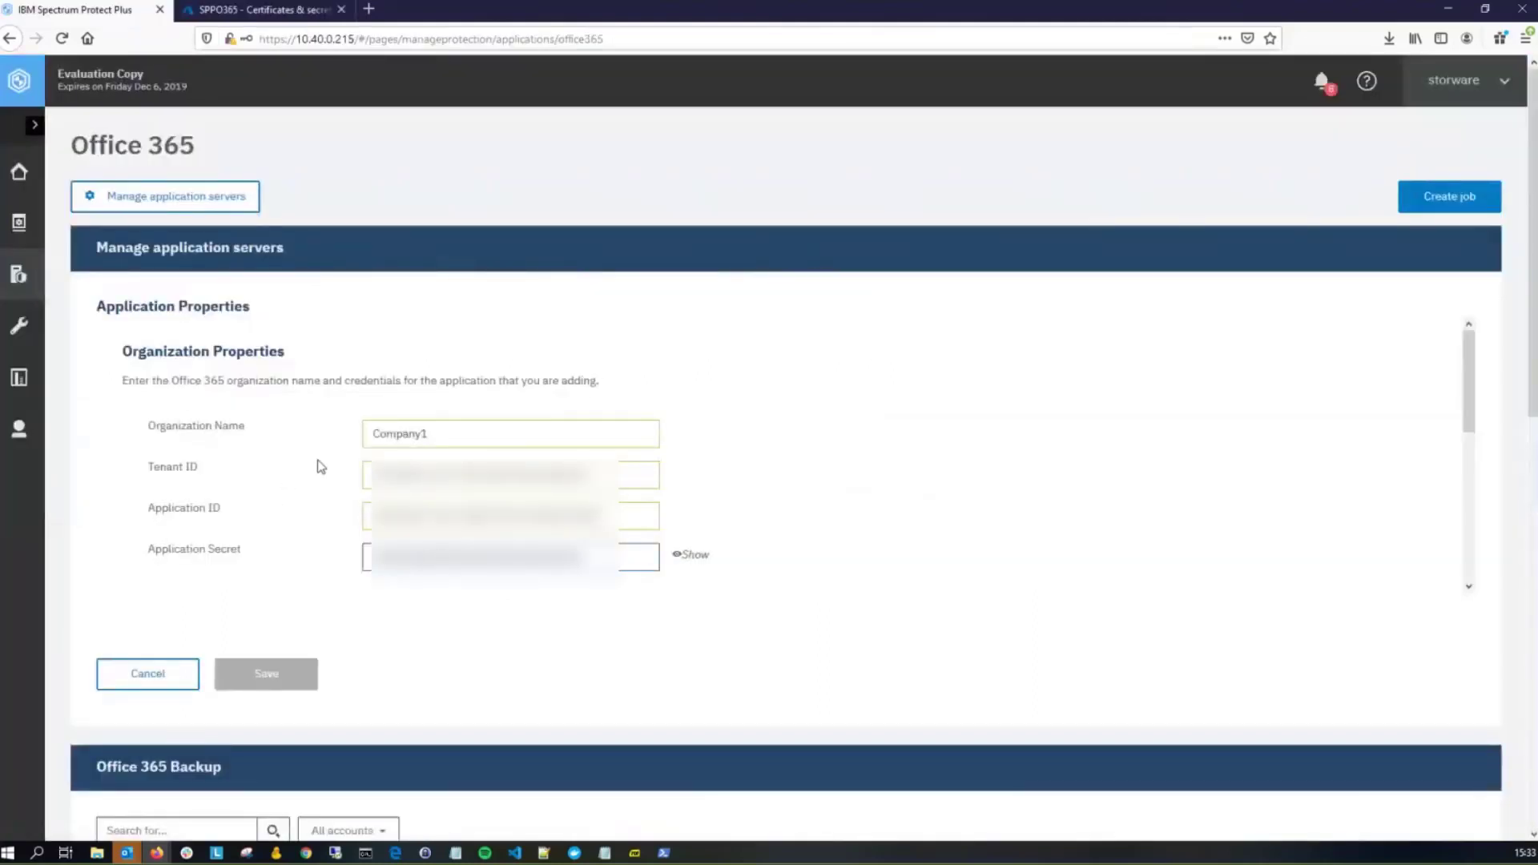
pyautogui.scroll(-5, 953, 464)
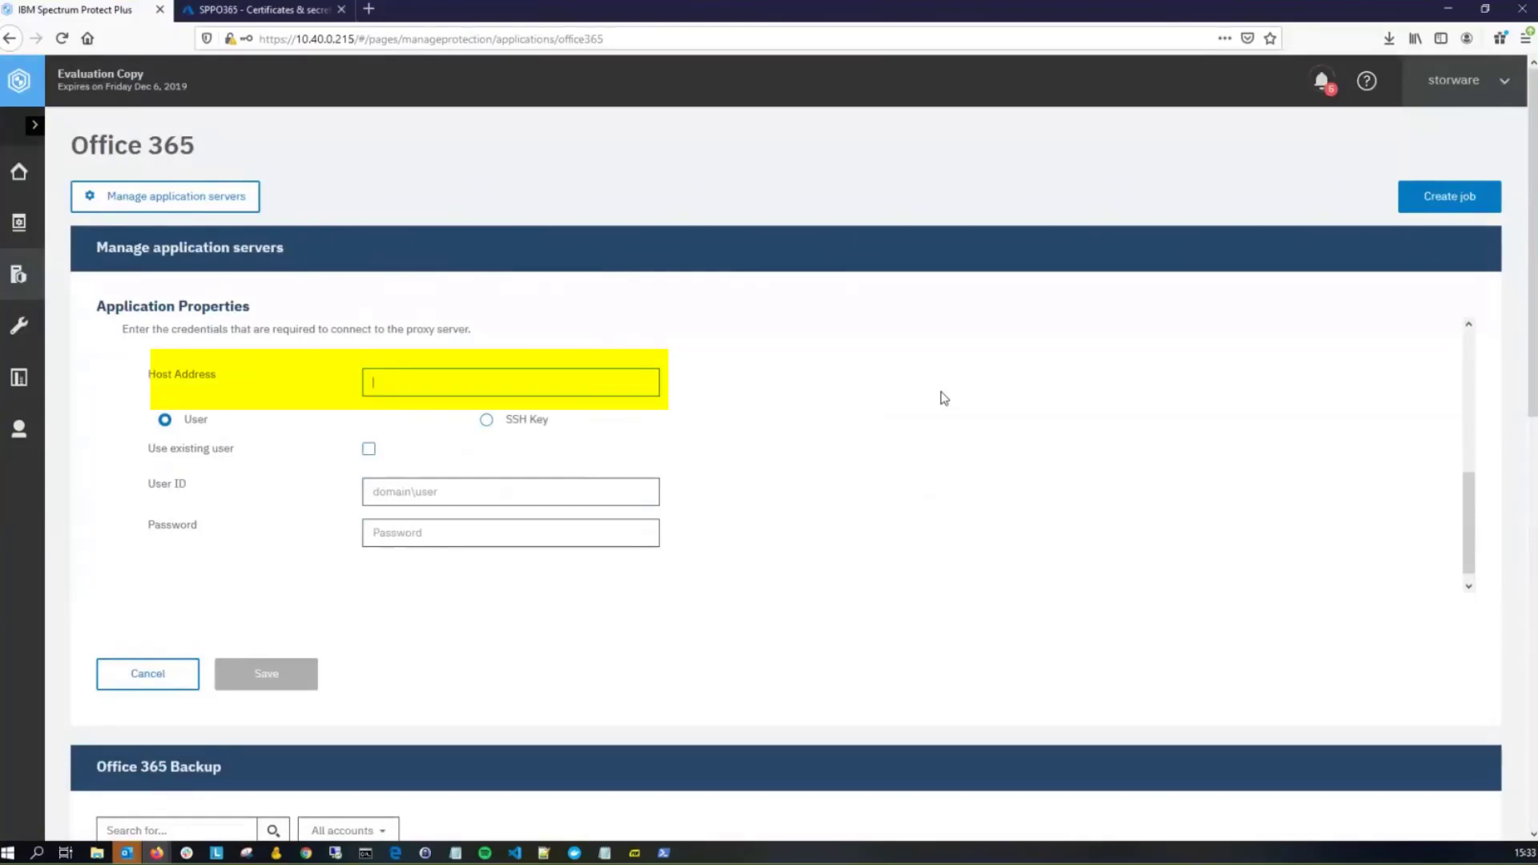
# Register proxy server 10.40.0.204 with user ID root and its password, then acknowledge the success message
pyautogui.write('10.40.0.204')
pyautogui.click(411, 489)
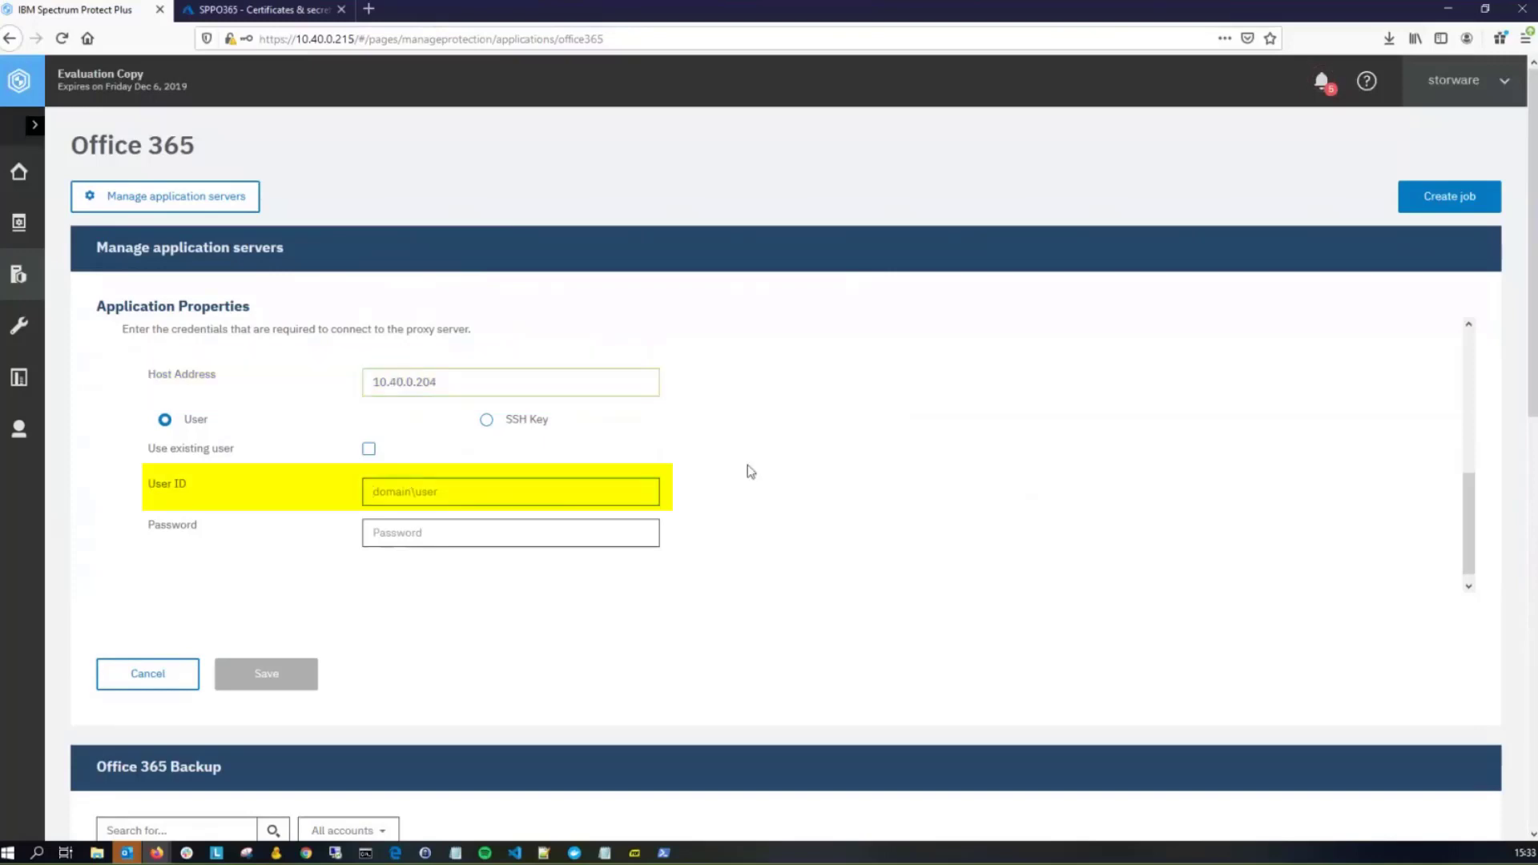
pyautogui.write('root')
pyautogui.press('Tab')
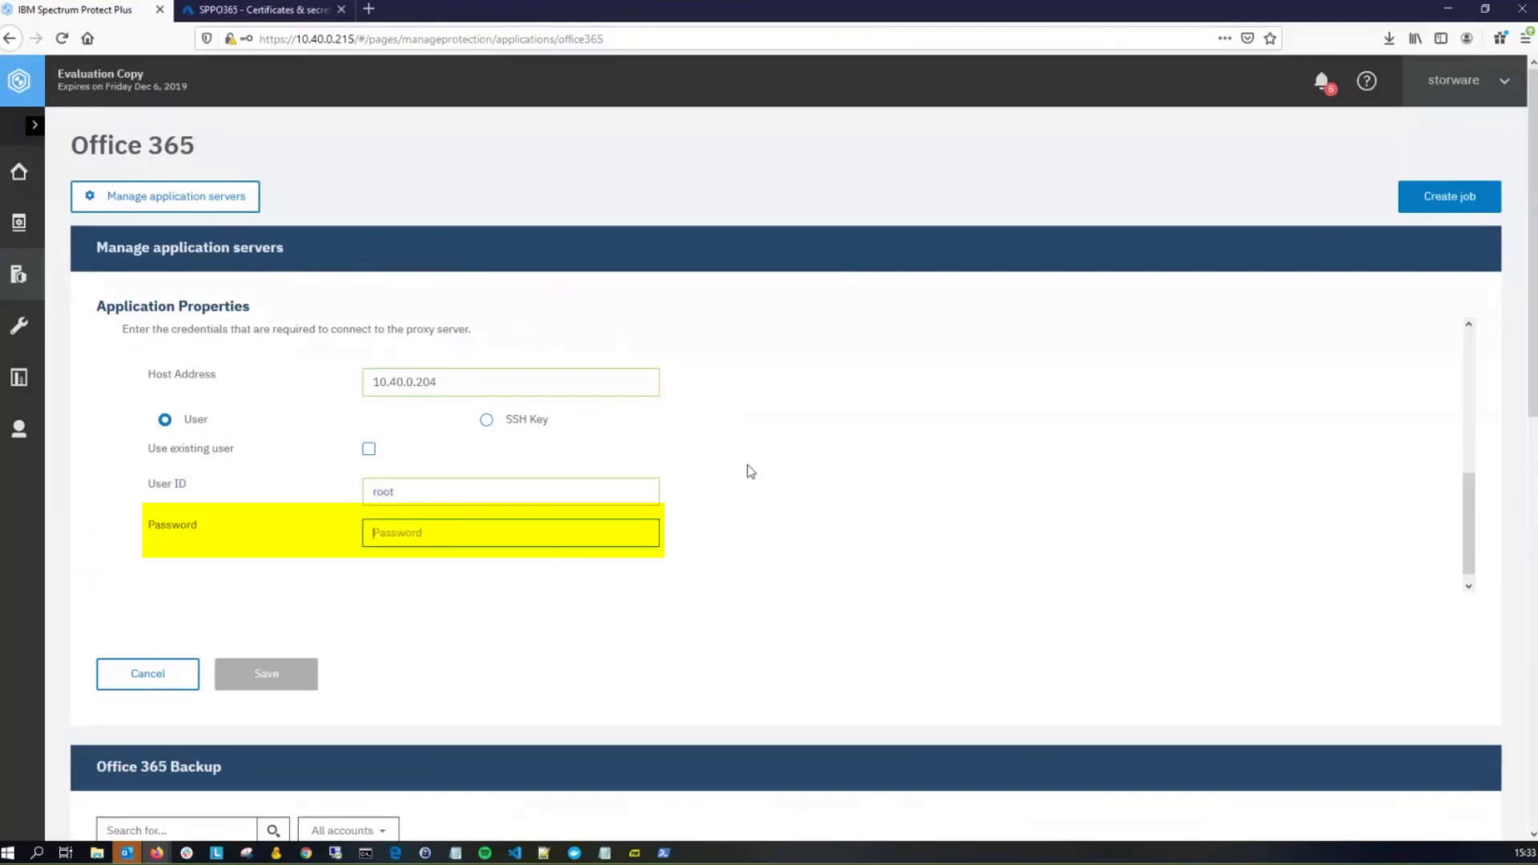
pyautogui.write('******')
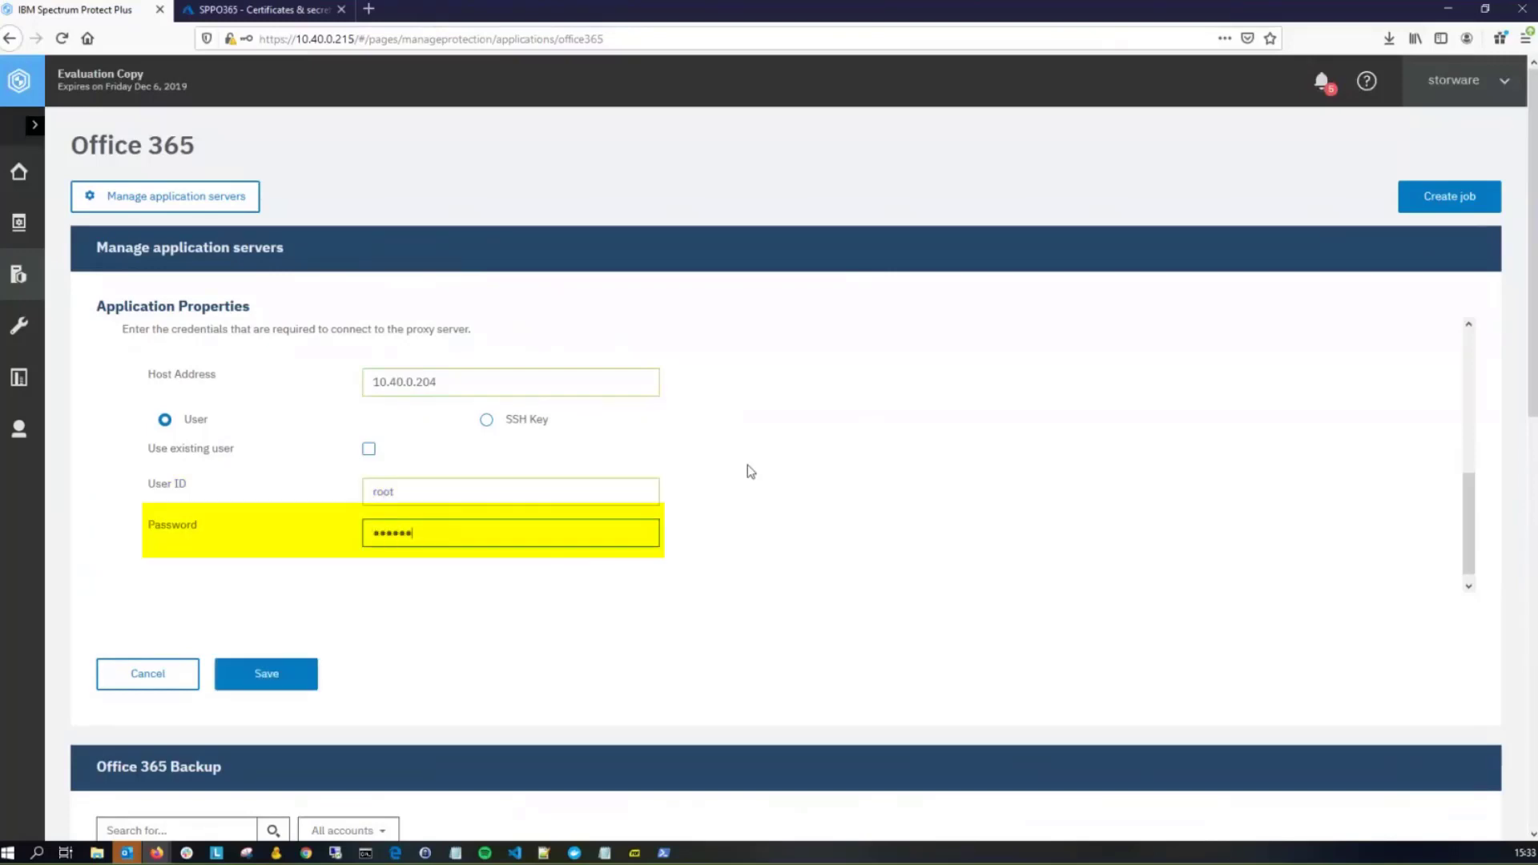
pyautogui.write('***')
pyautogui.click(257, 683)
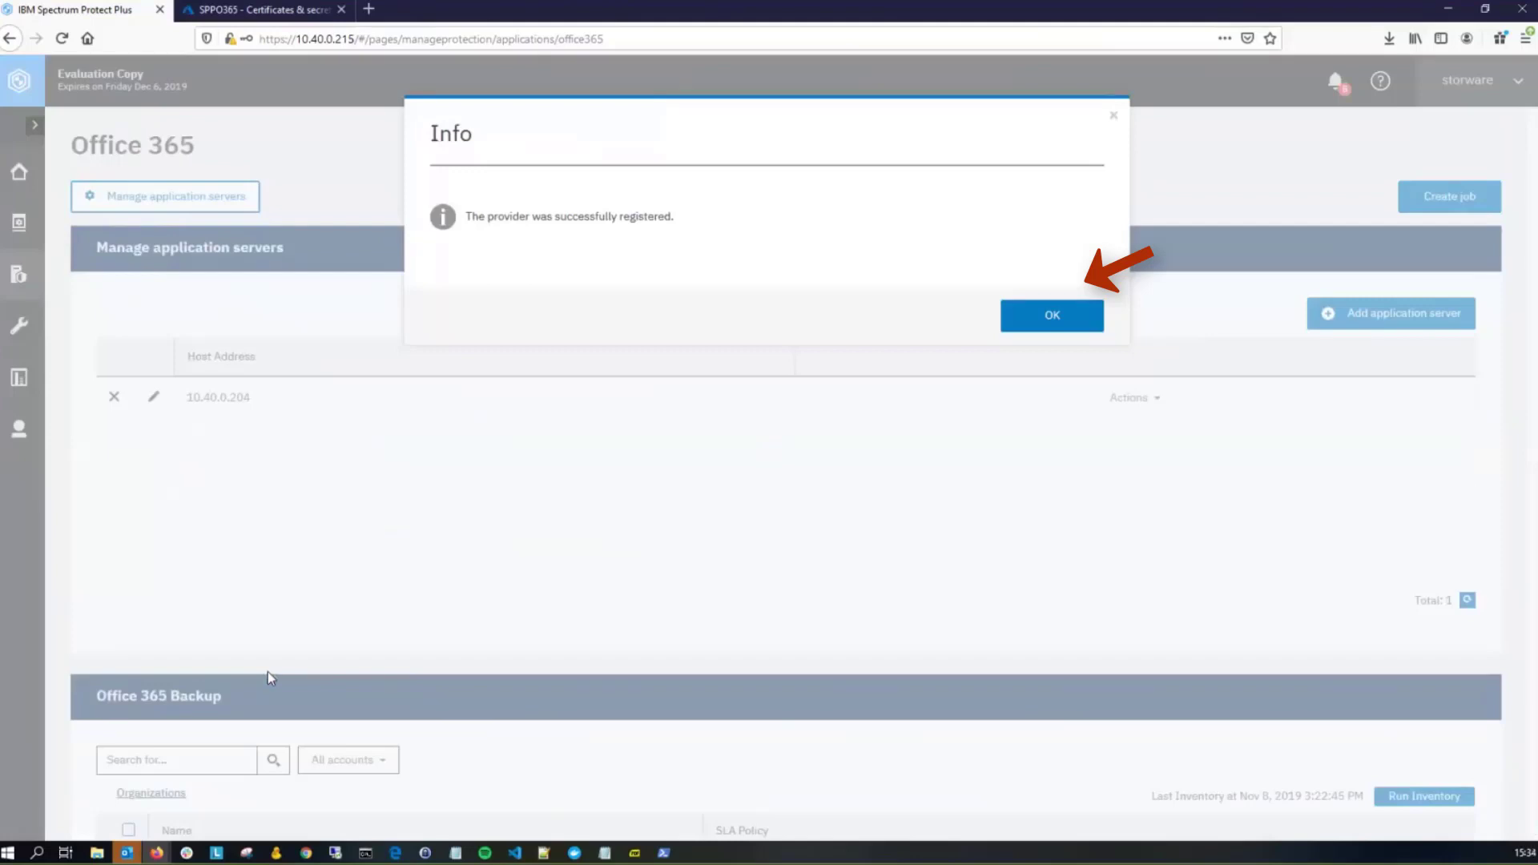
pyautogui.click(1041, 324)
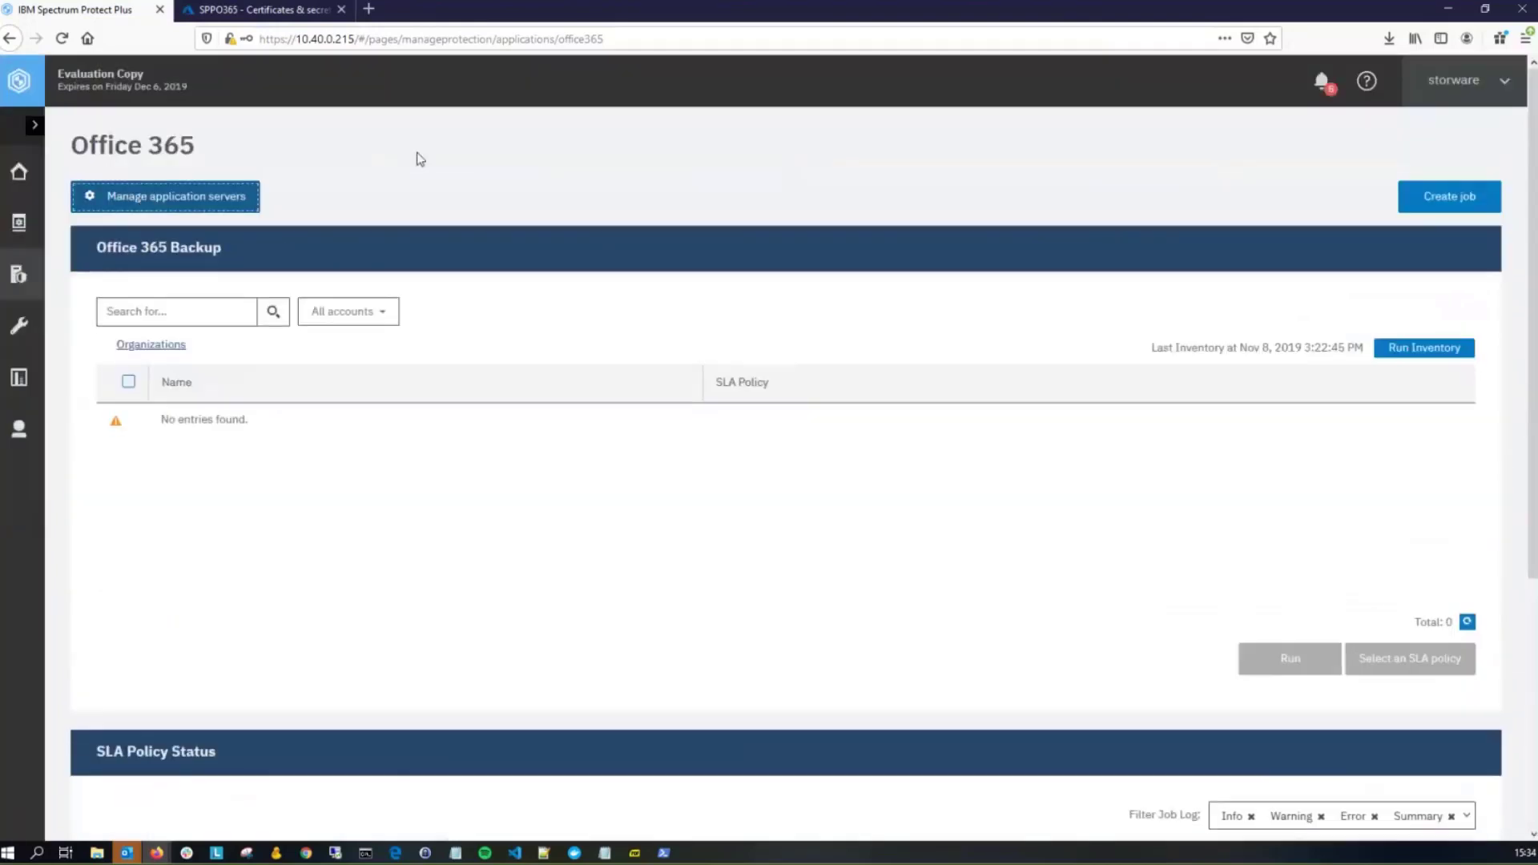
# Start the Office 365 account inventory and confirm the Application Server Inventory job completed in Job History
pyautogui.click(1415, 353)
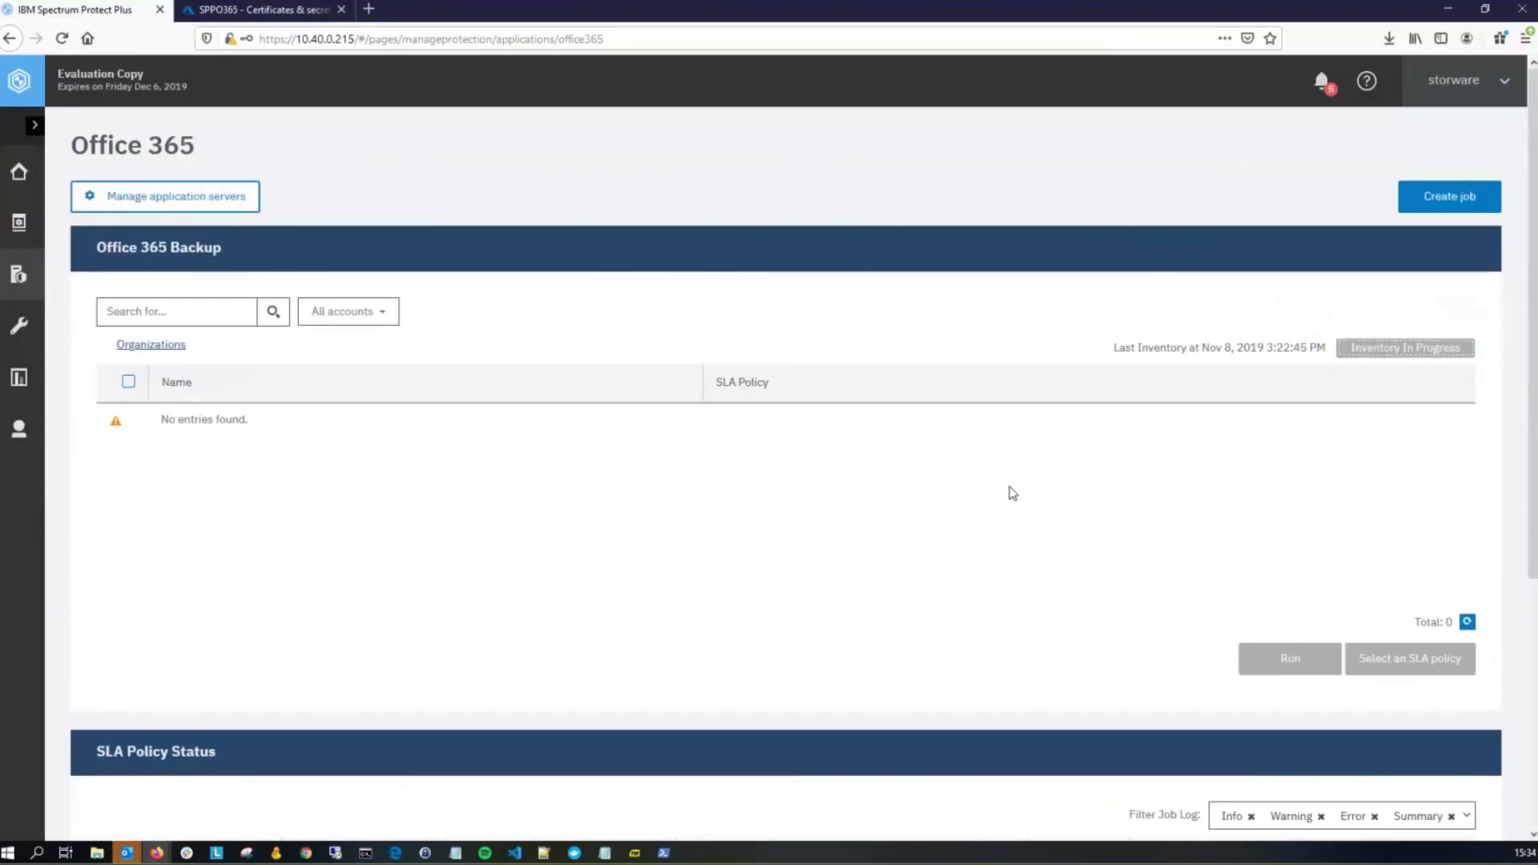
pyautogui.click(38, 193)
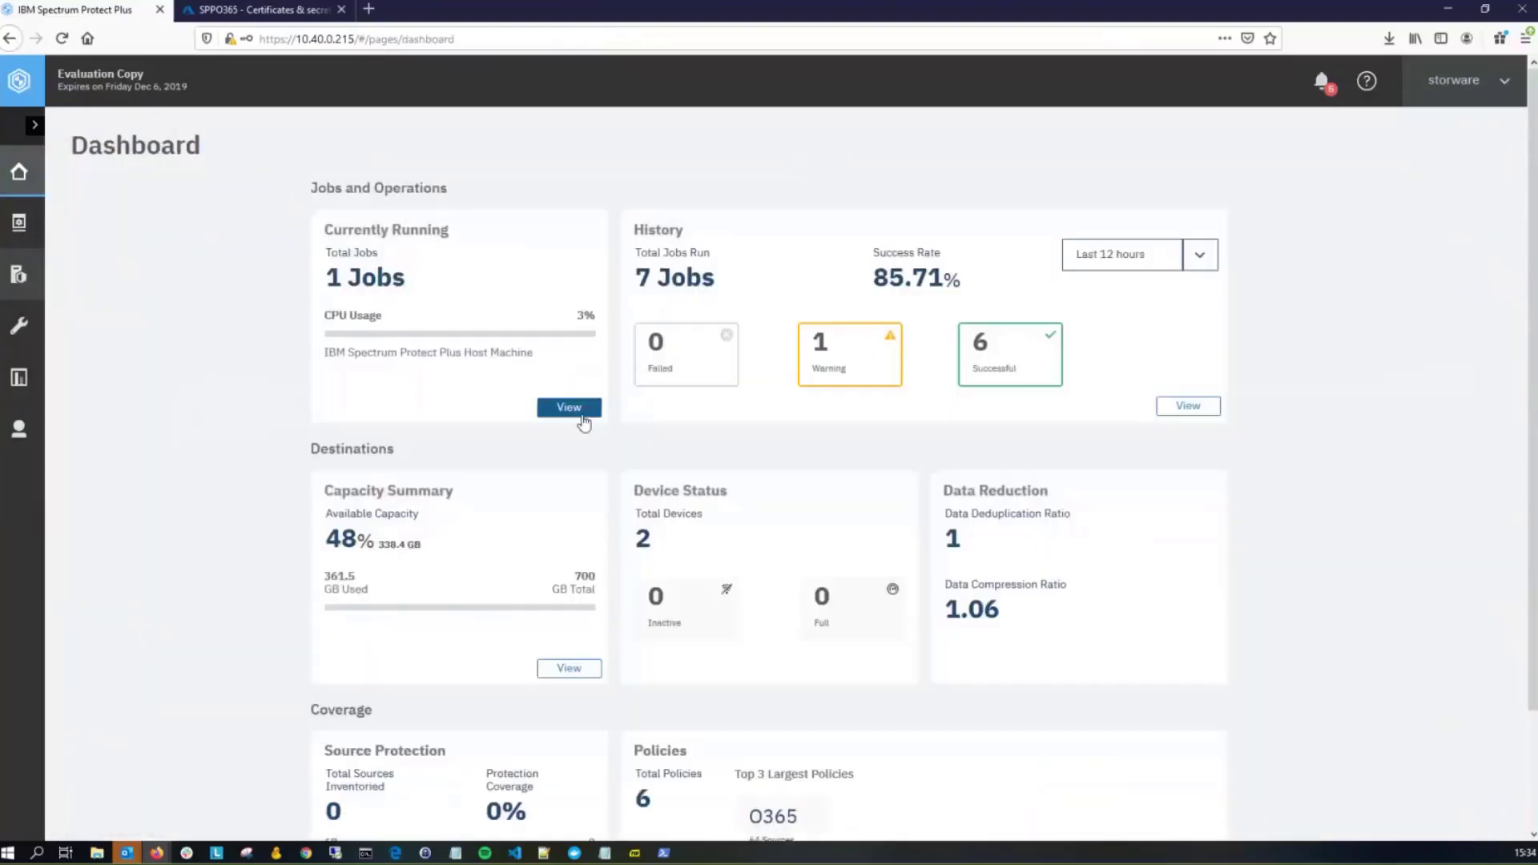
pyautogui.click(582, 415)
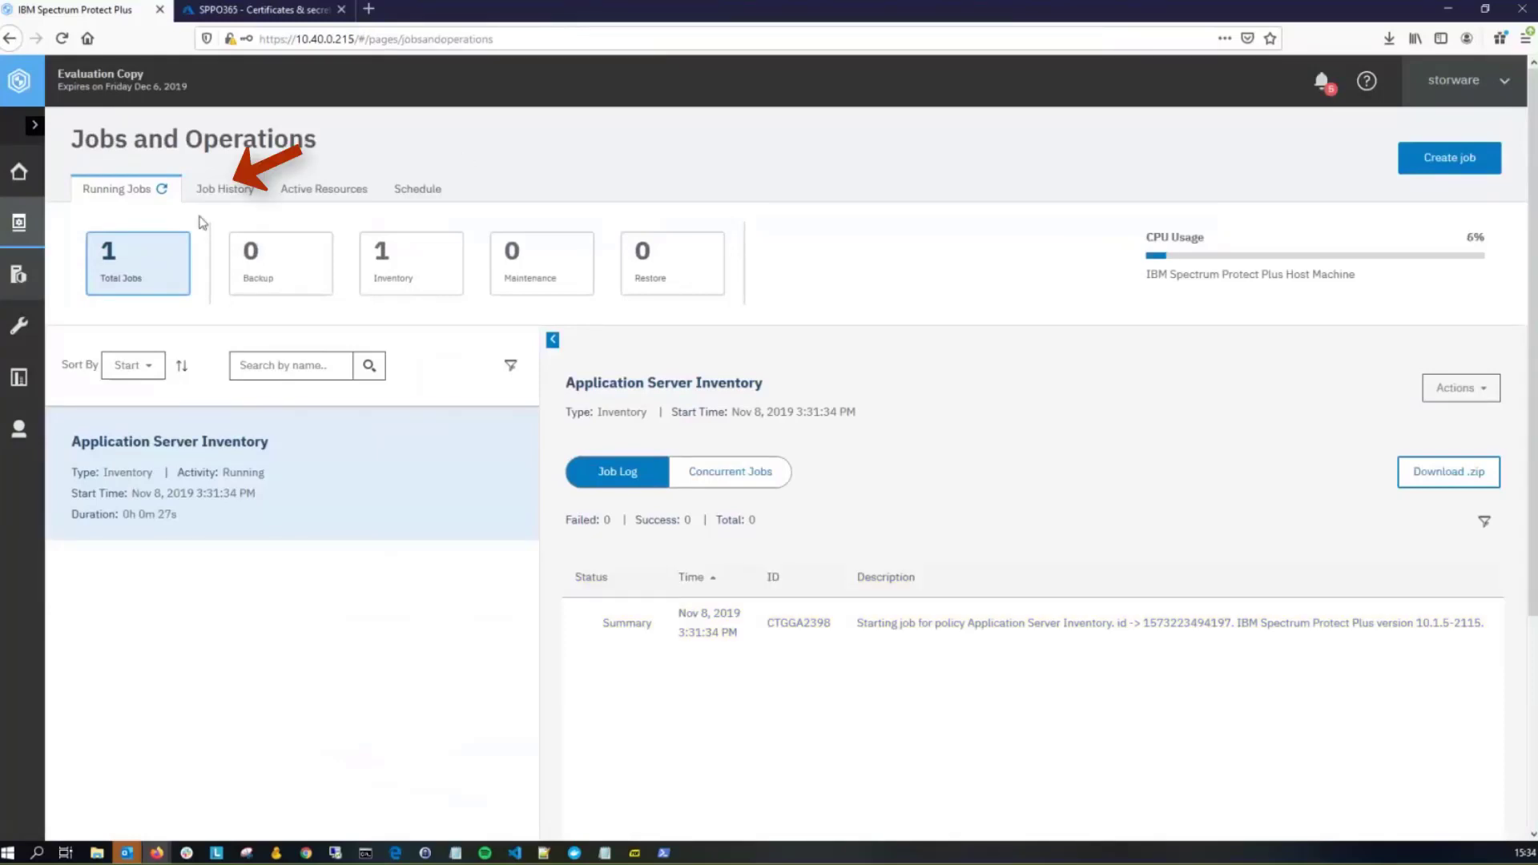
pyautogui.click(166, 190)
pyautogui.click(229, 200)
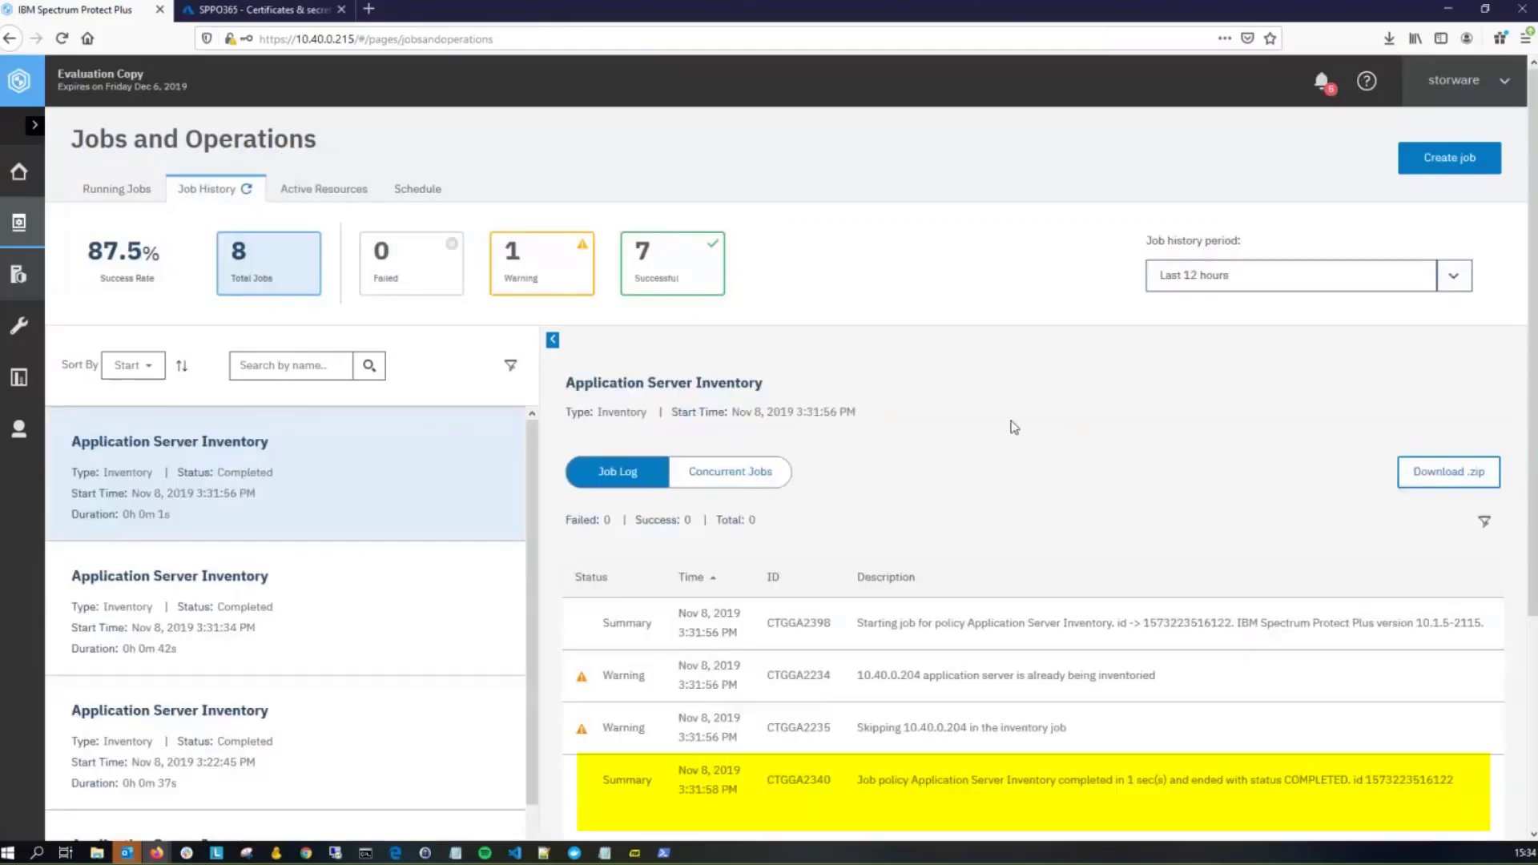
pyautogui.scroll(-2, 1013, 426)
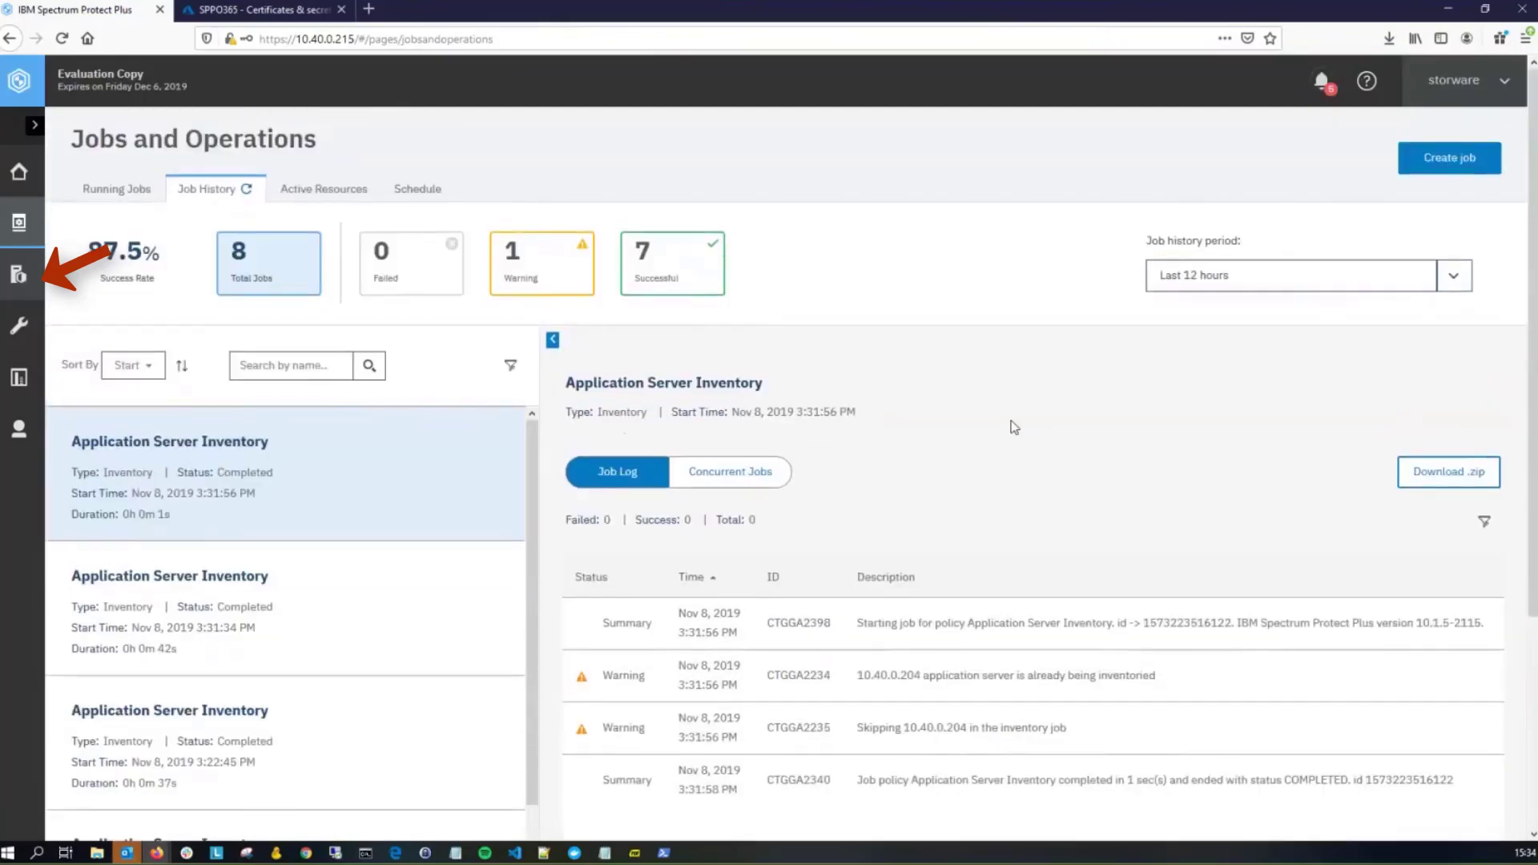
# Go to Office 365 protection and browse Company1's accounts and one user's protectable items
pyautogui.click(11, 264)
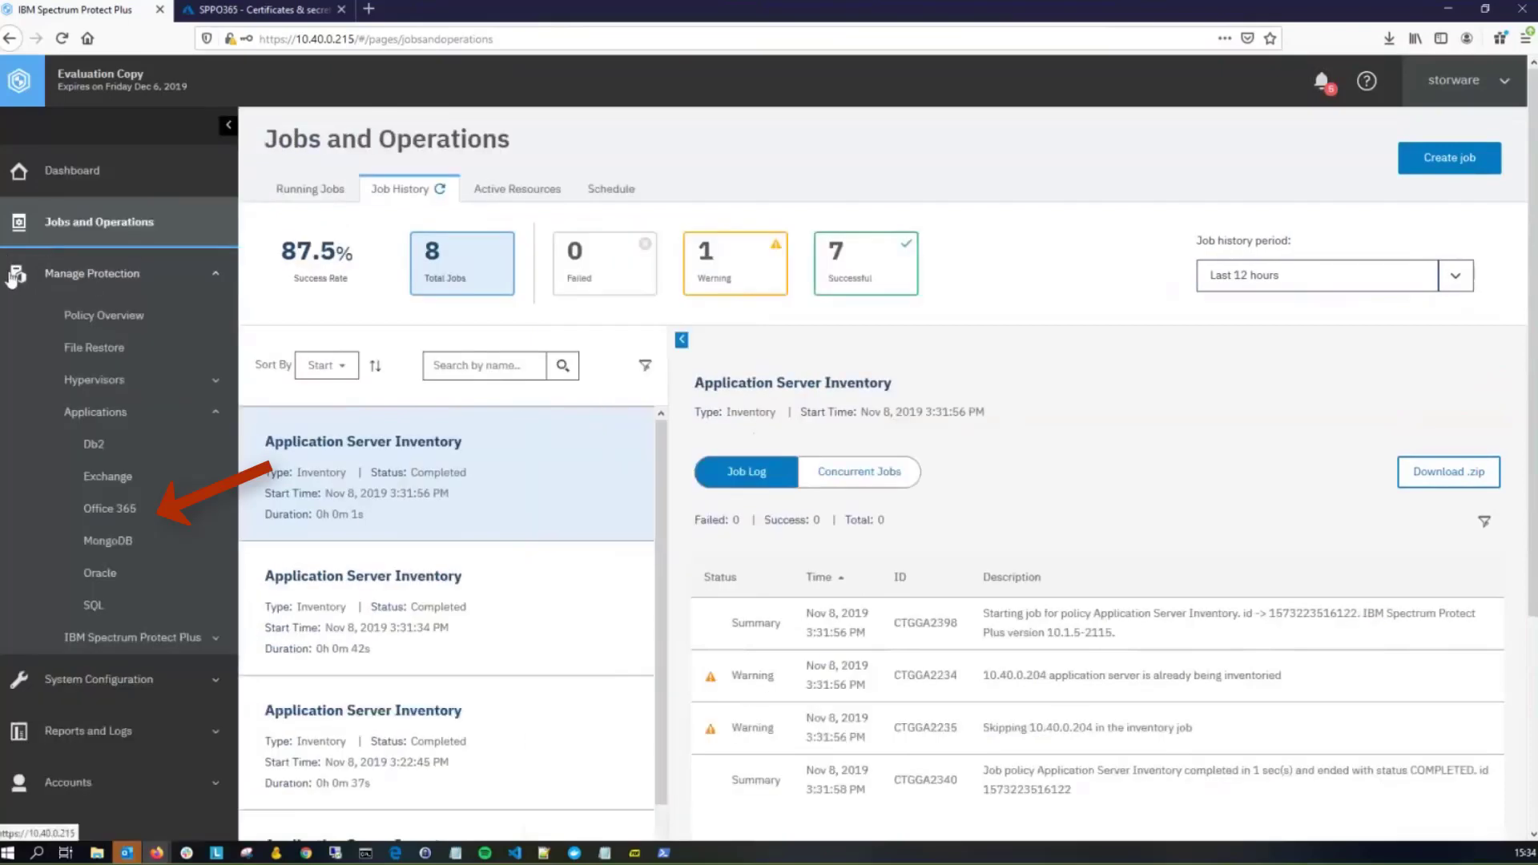
pyautogui.click(132, 521)
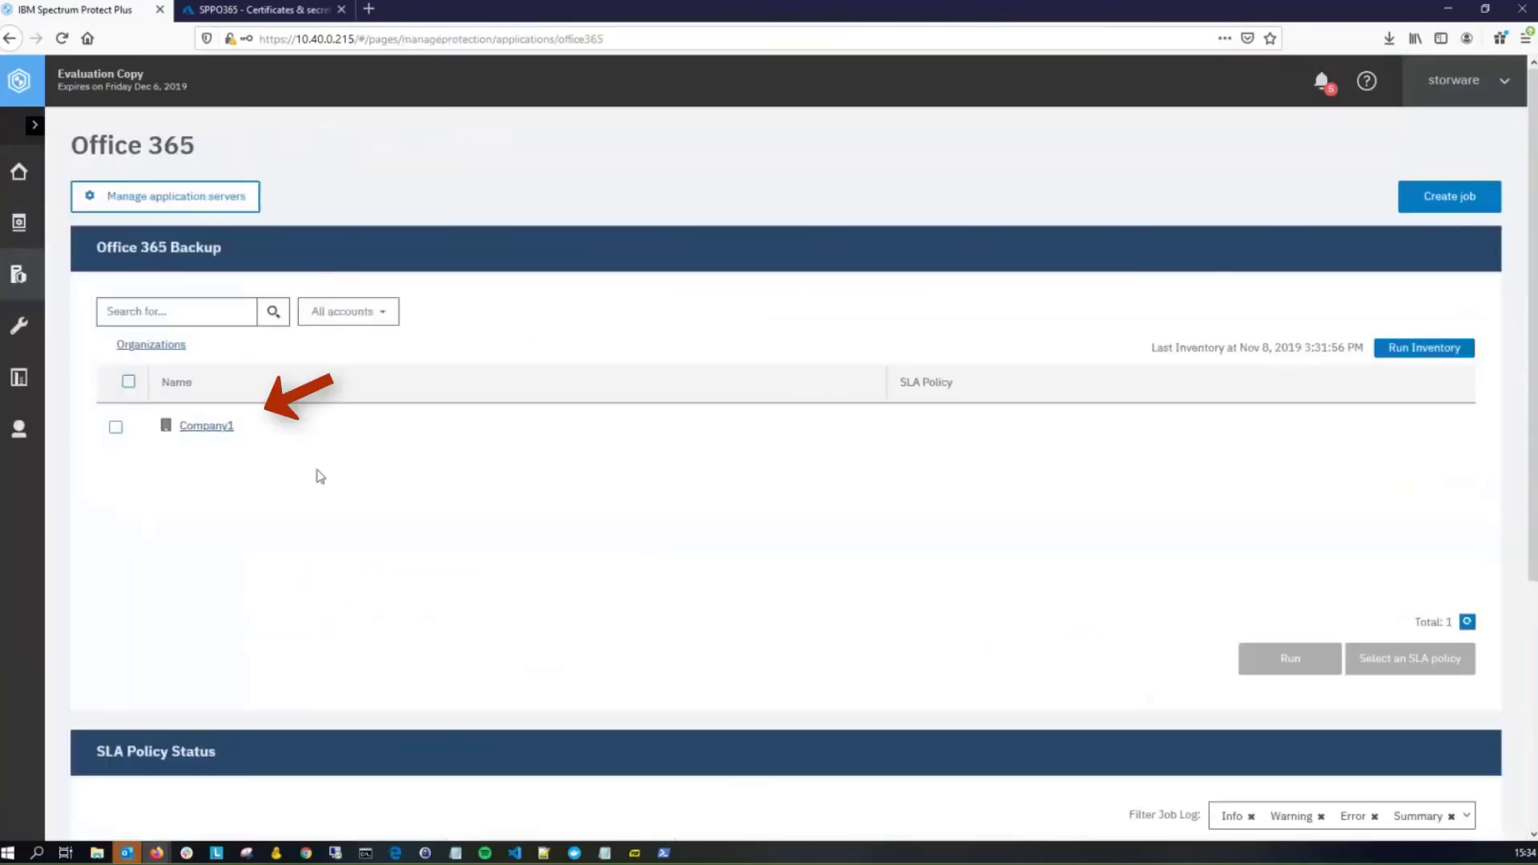
pyautogui.click(220, 430)
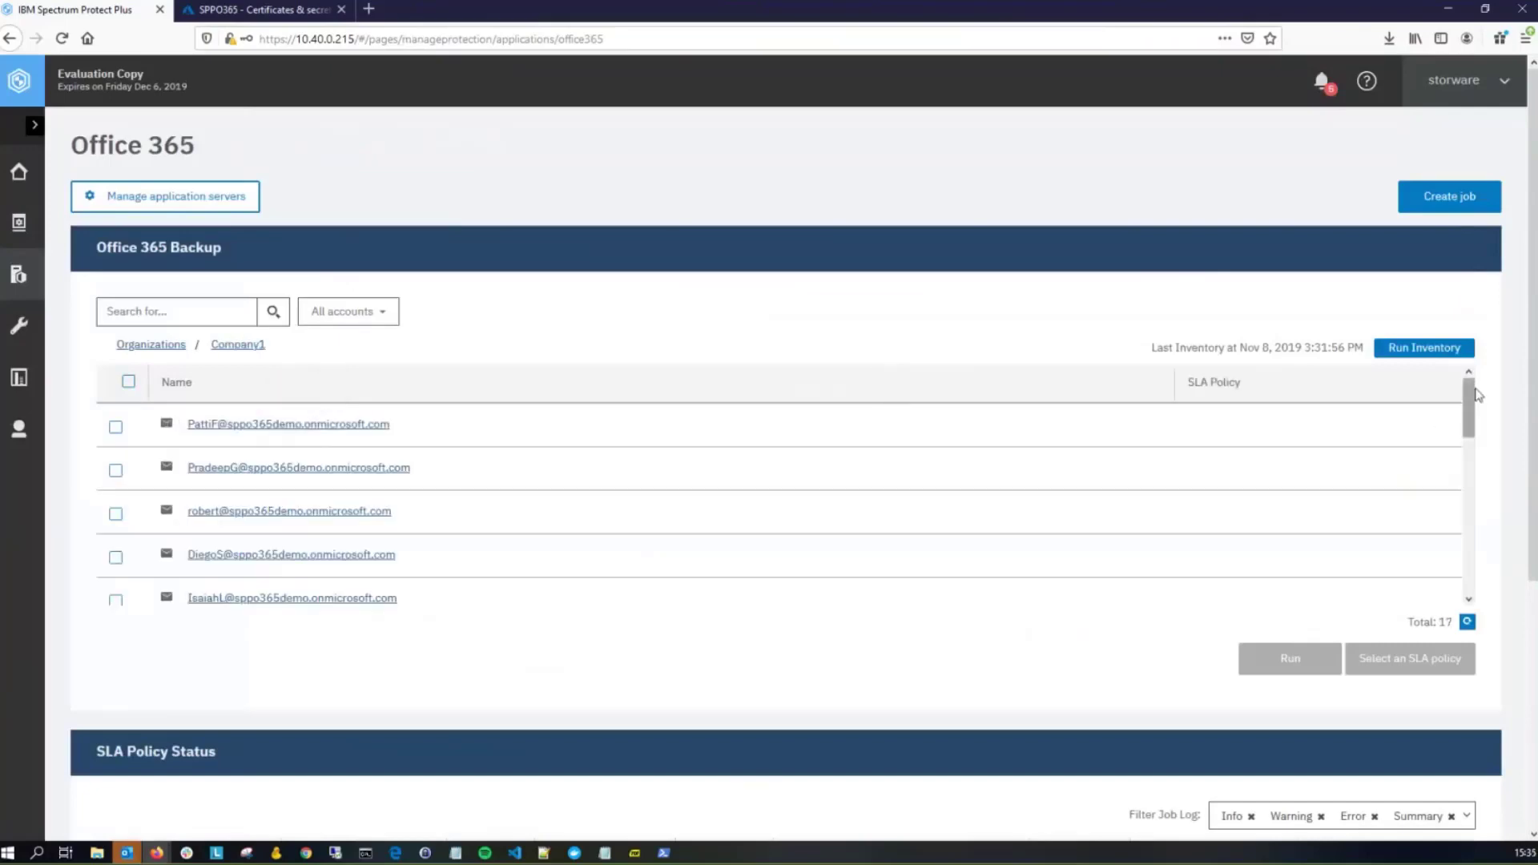
pyautogui.scroll(-2, 1472, 408)
pyautogui.scroll(3, 997, 513)
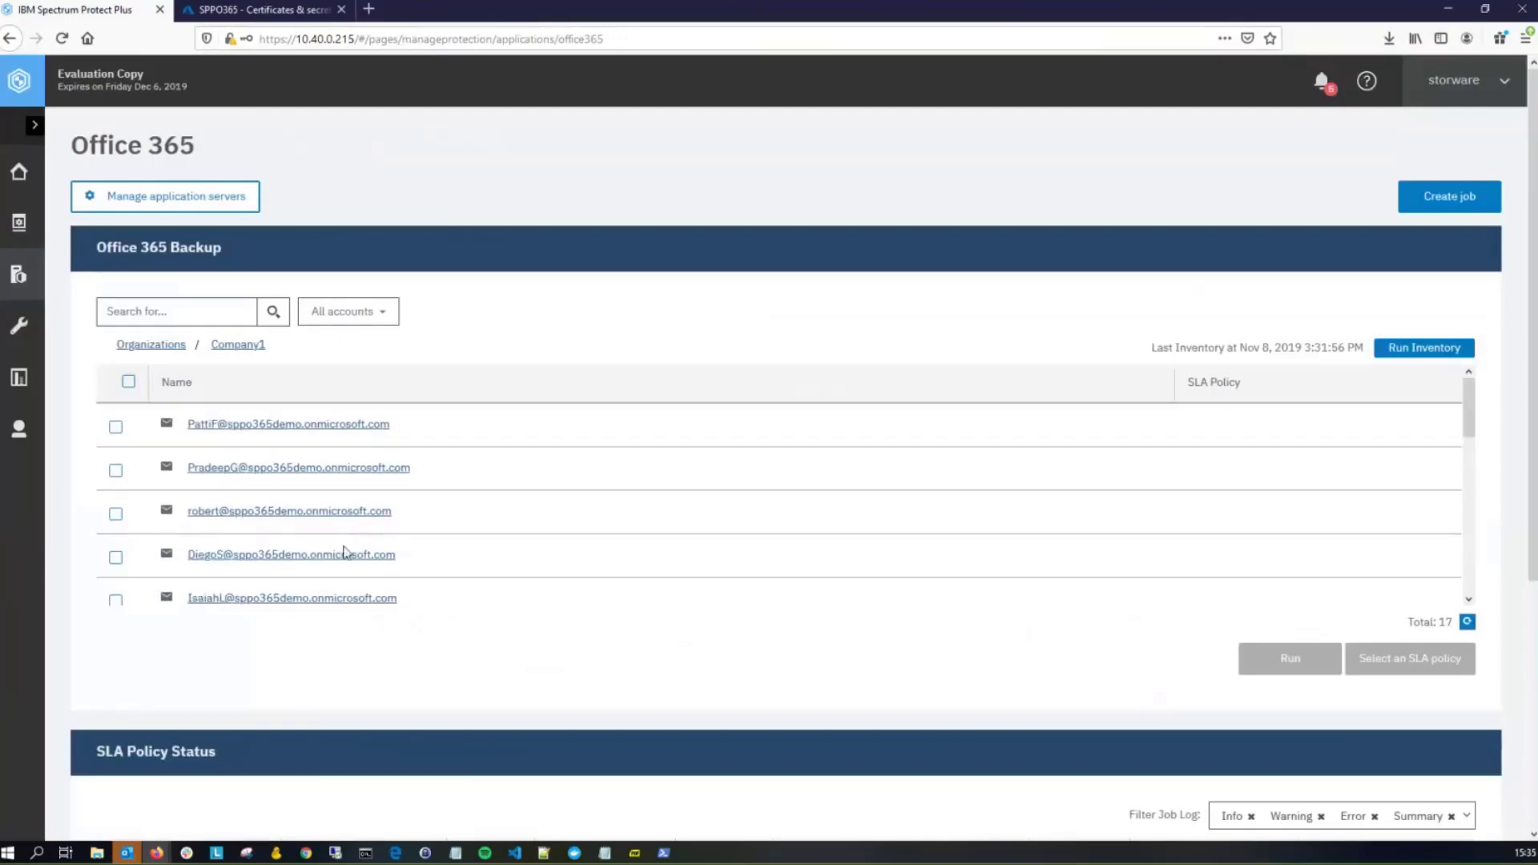
pyautogui.click(287, 426)
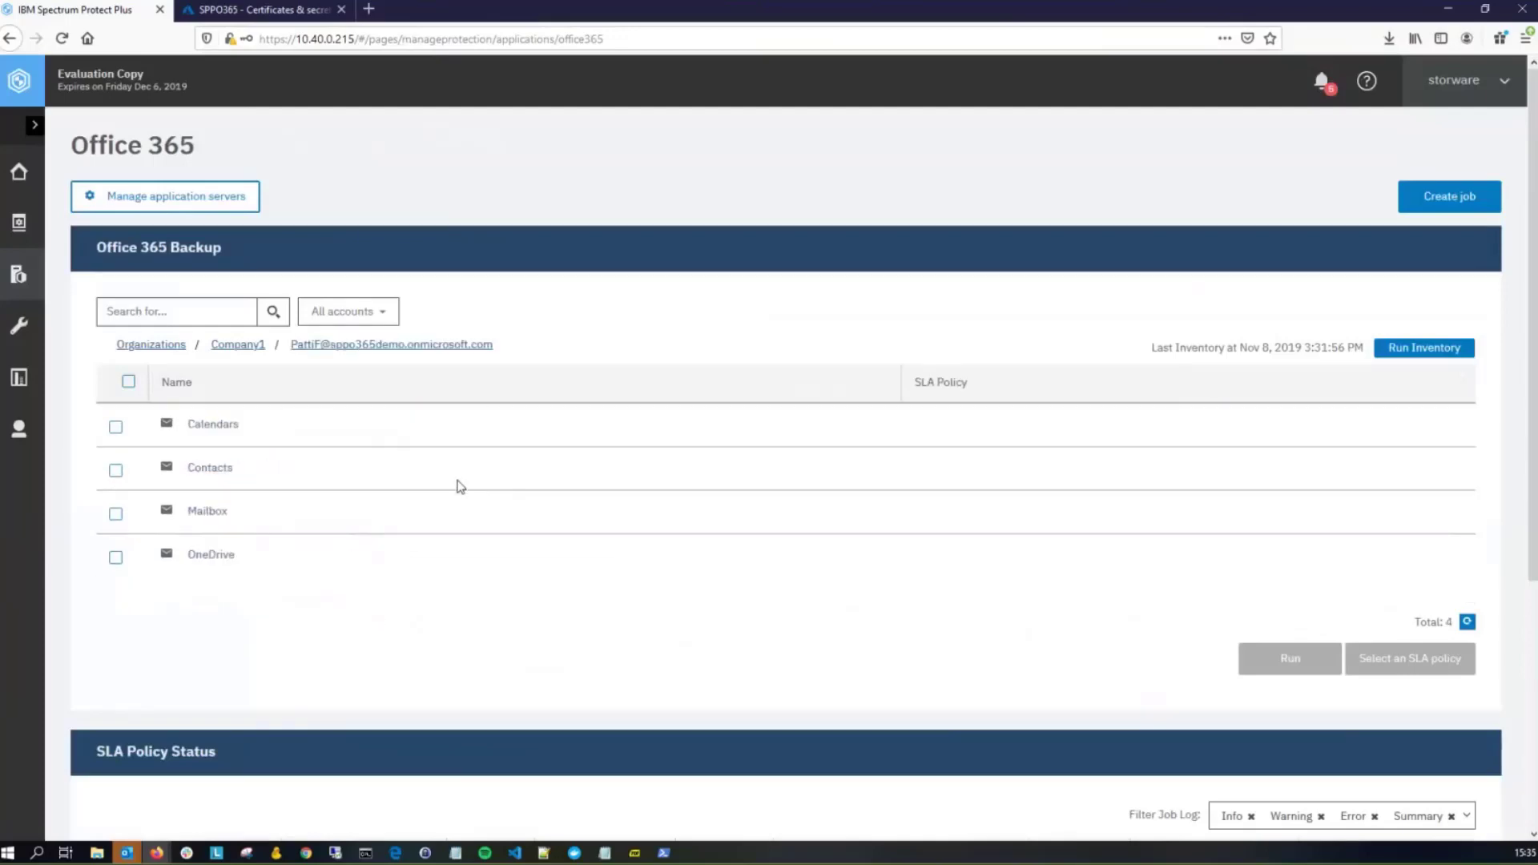
pyautogui.click(143, 348)
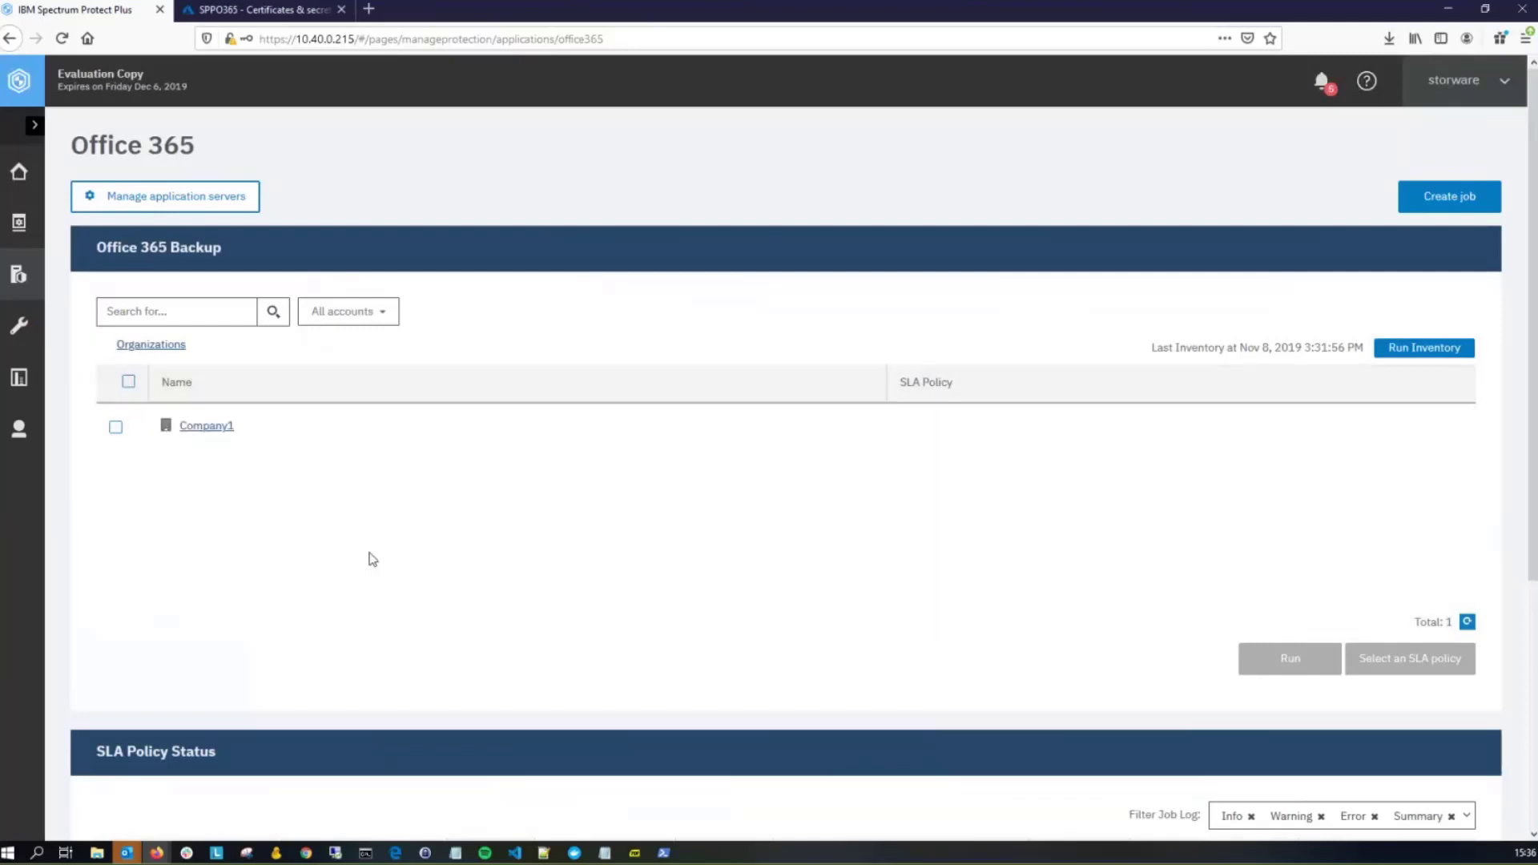
# Open Company1's account list and select all 17 accounts with the header checkbox
pyautogui.click(117, 427)
pyautogui.click(119, 430)
pyautogui.click(206, 427)
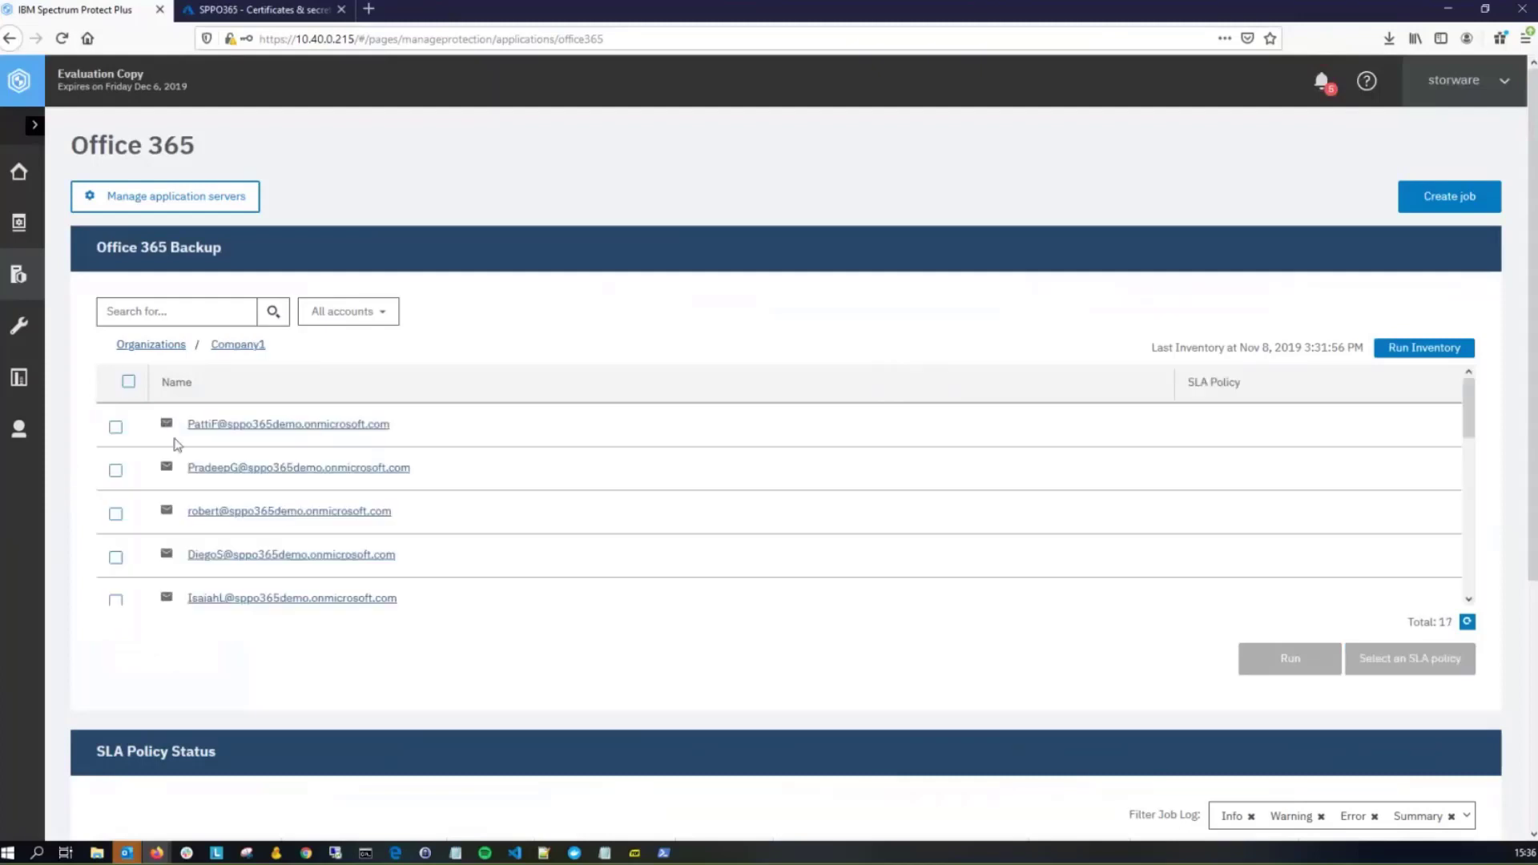
pyautogui.click(129, 383)
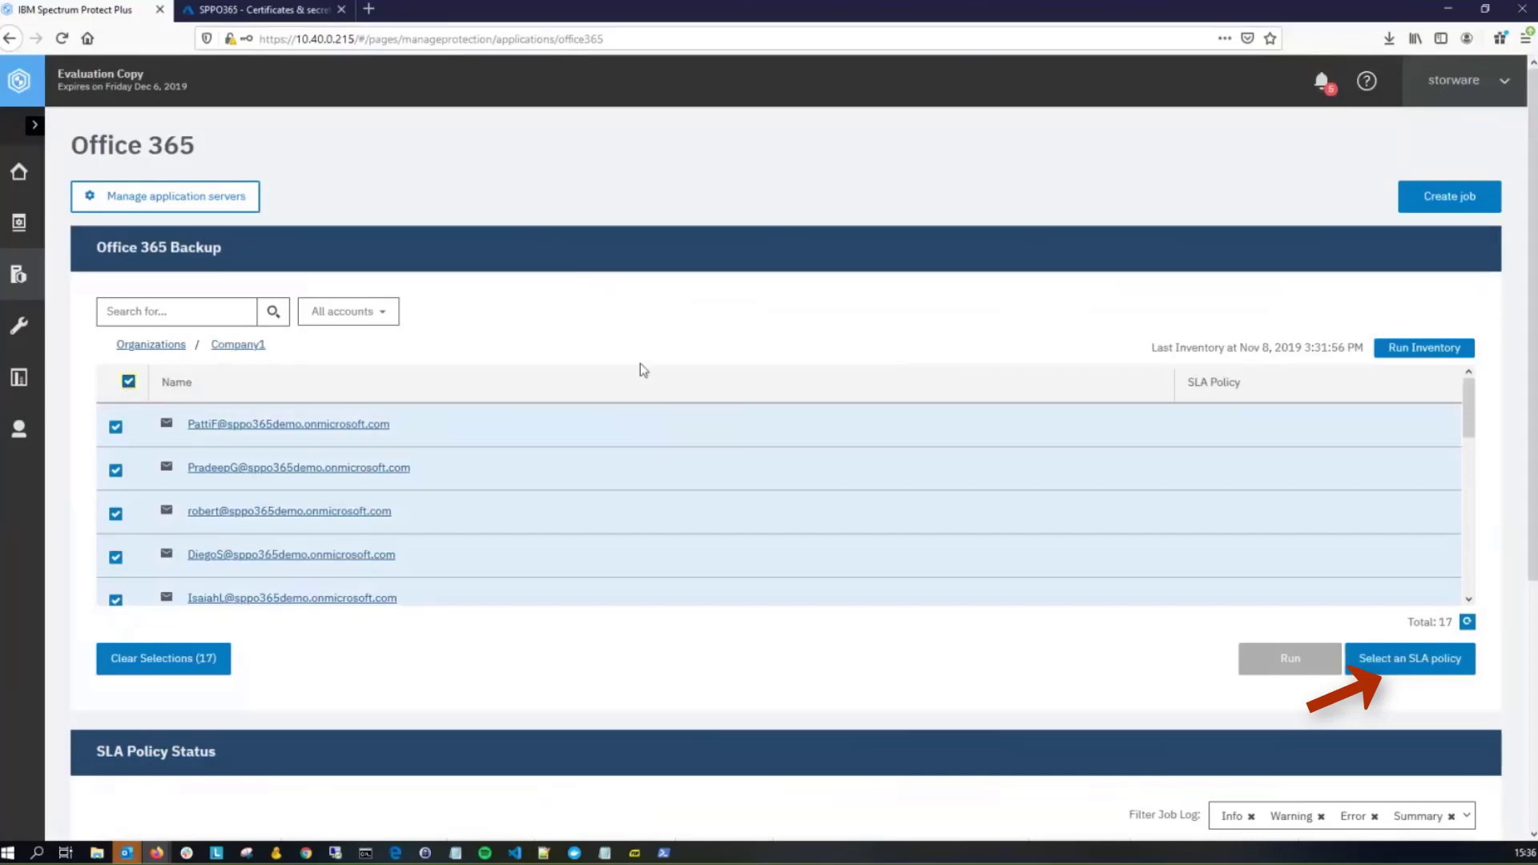
# Assign the O365 SLA policy to all 17 selected Company1 accounts and save
pyautogui.click(1407, 669)
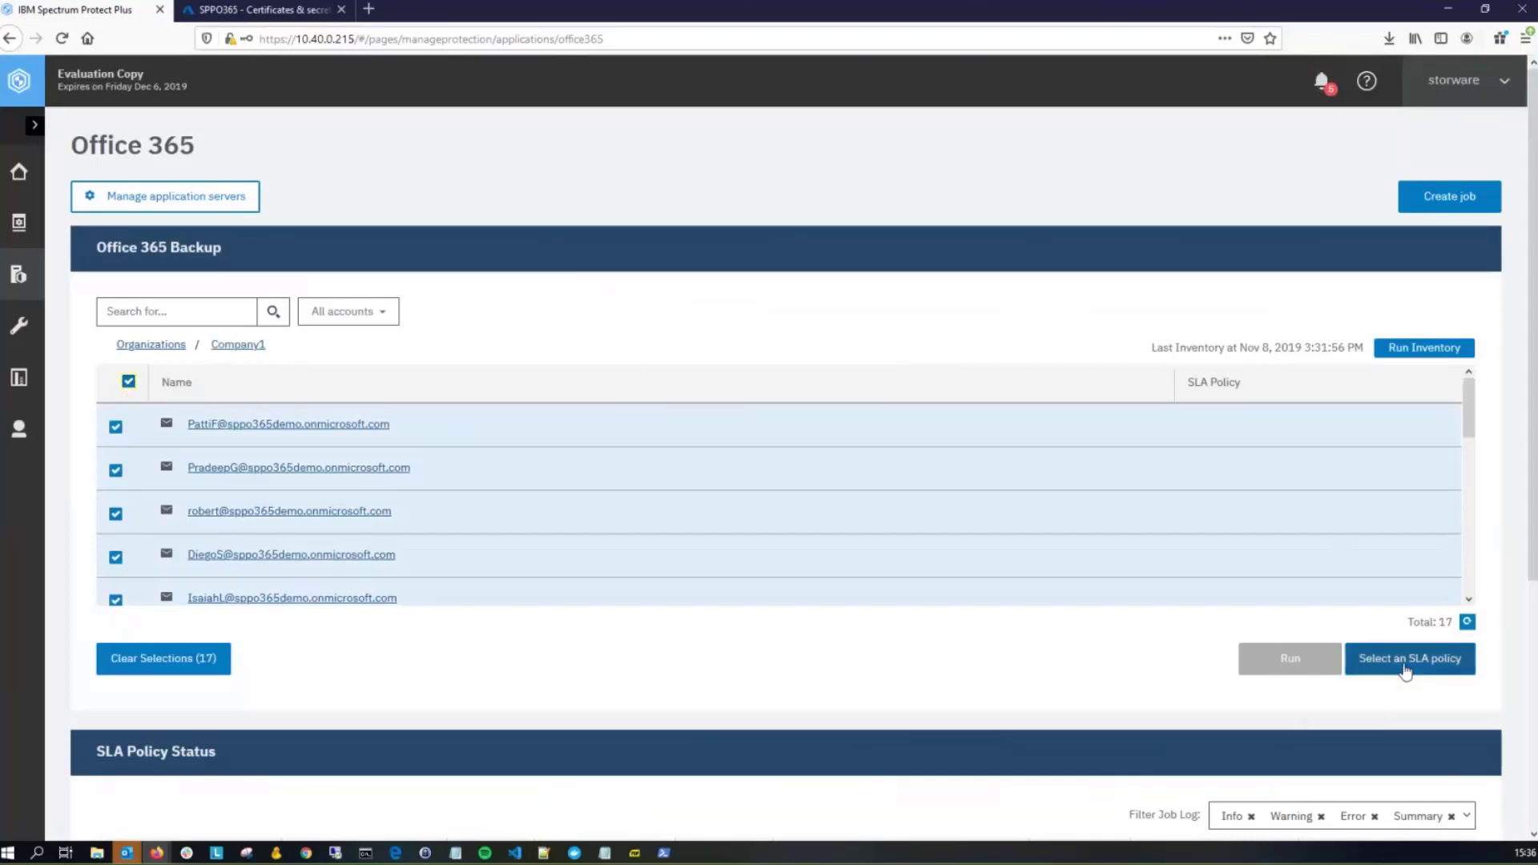
pyautogui.scroll(-6, 1407, 670)
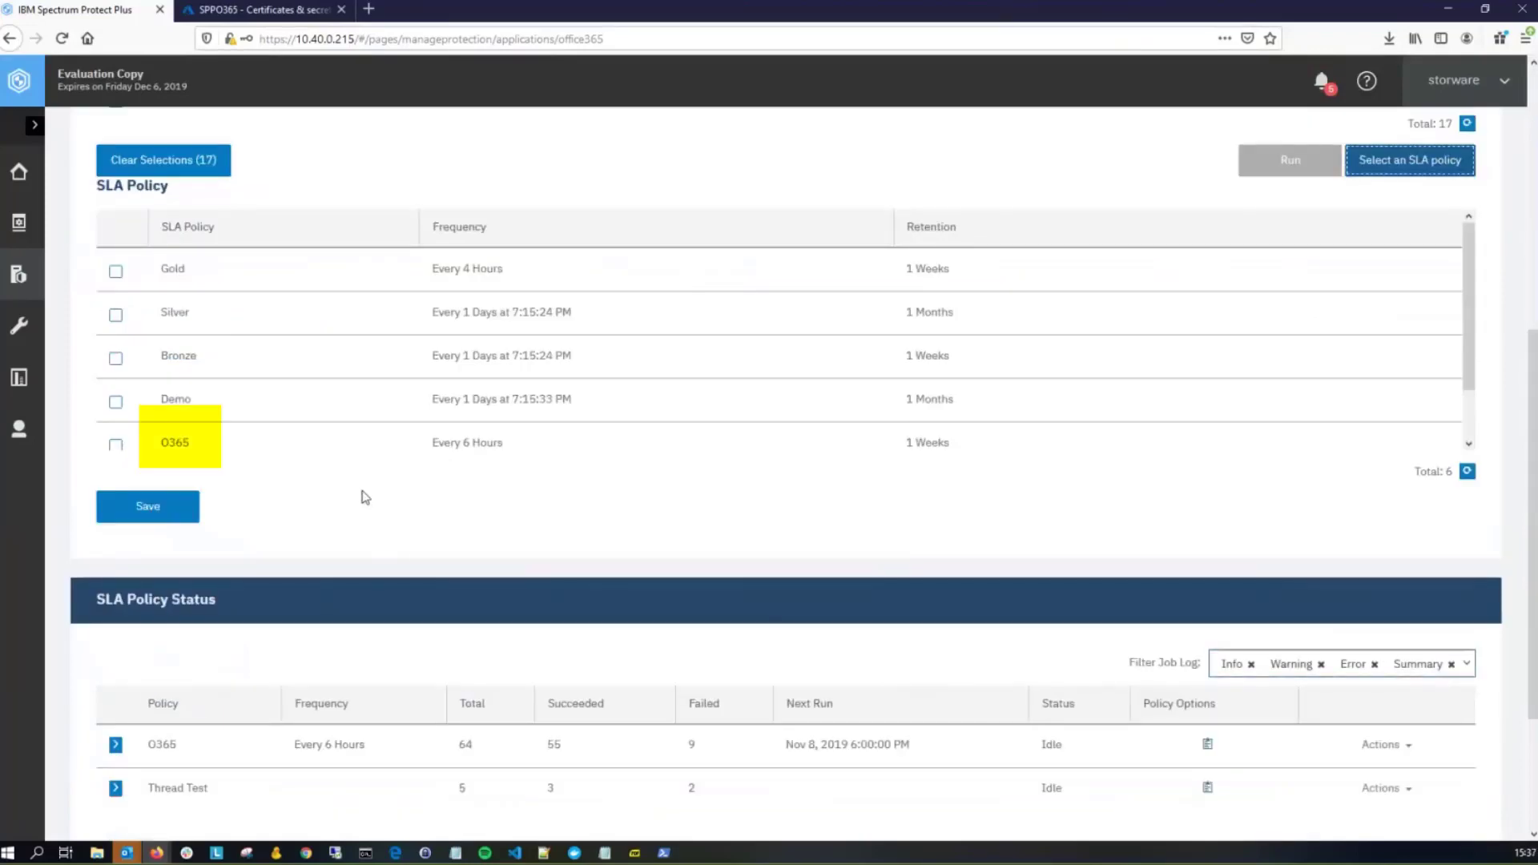
pyautogui.scroll(-1, 253, 304)
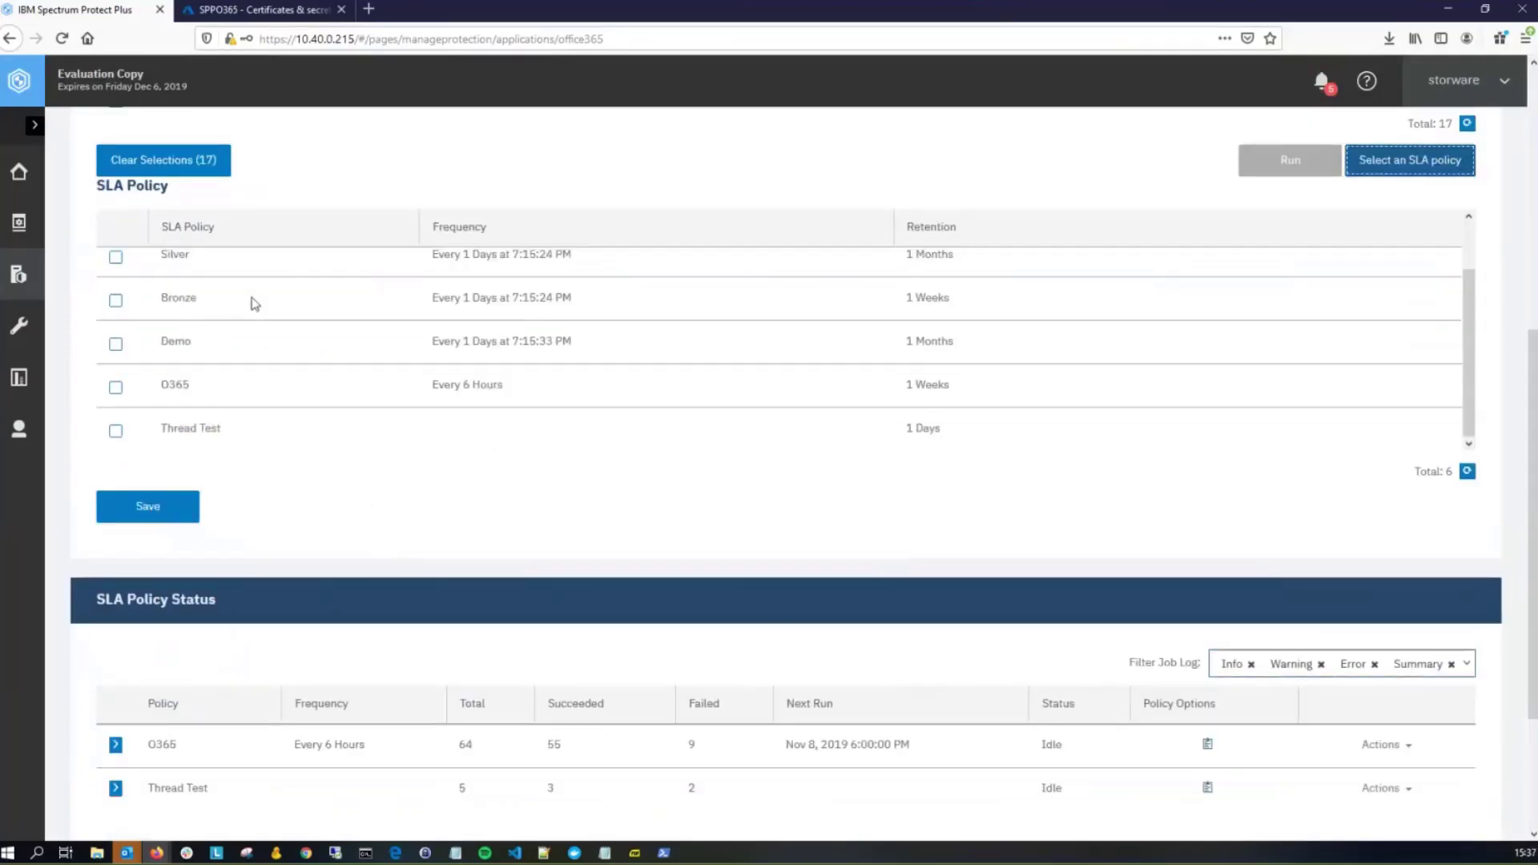
pyautogui.scroll(1, 252, 311)
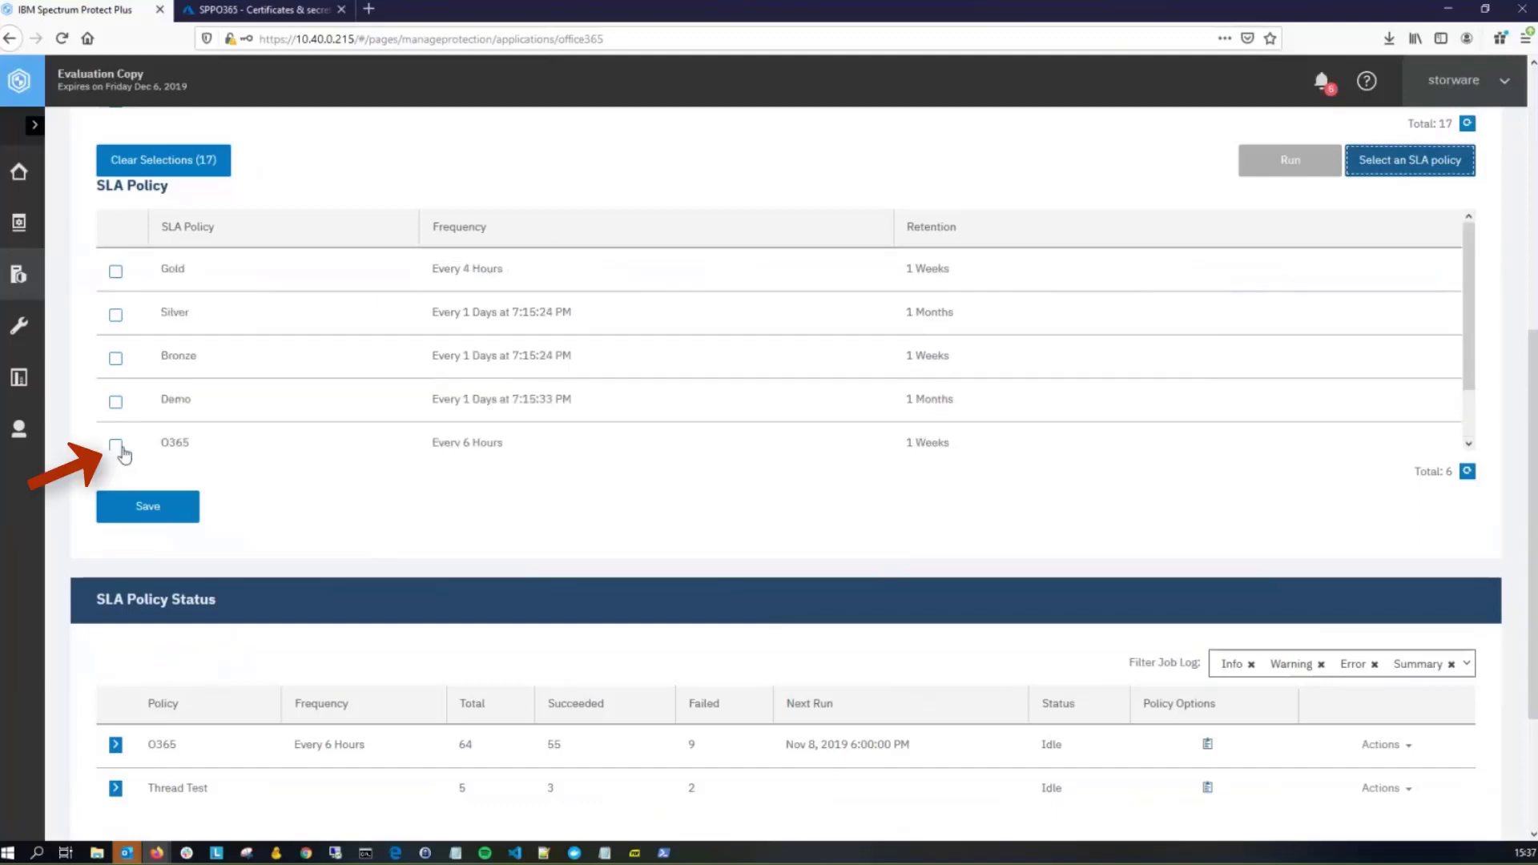
pyautogui.click(115, 447)
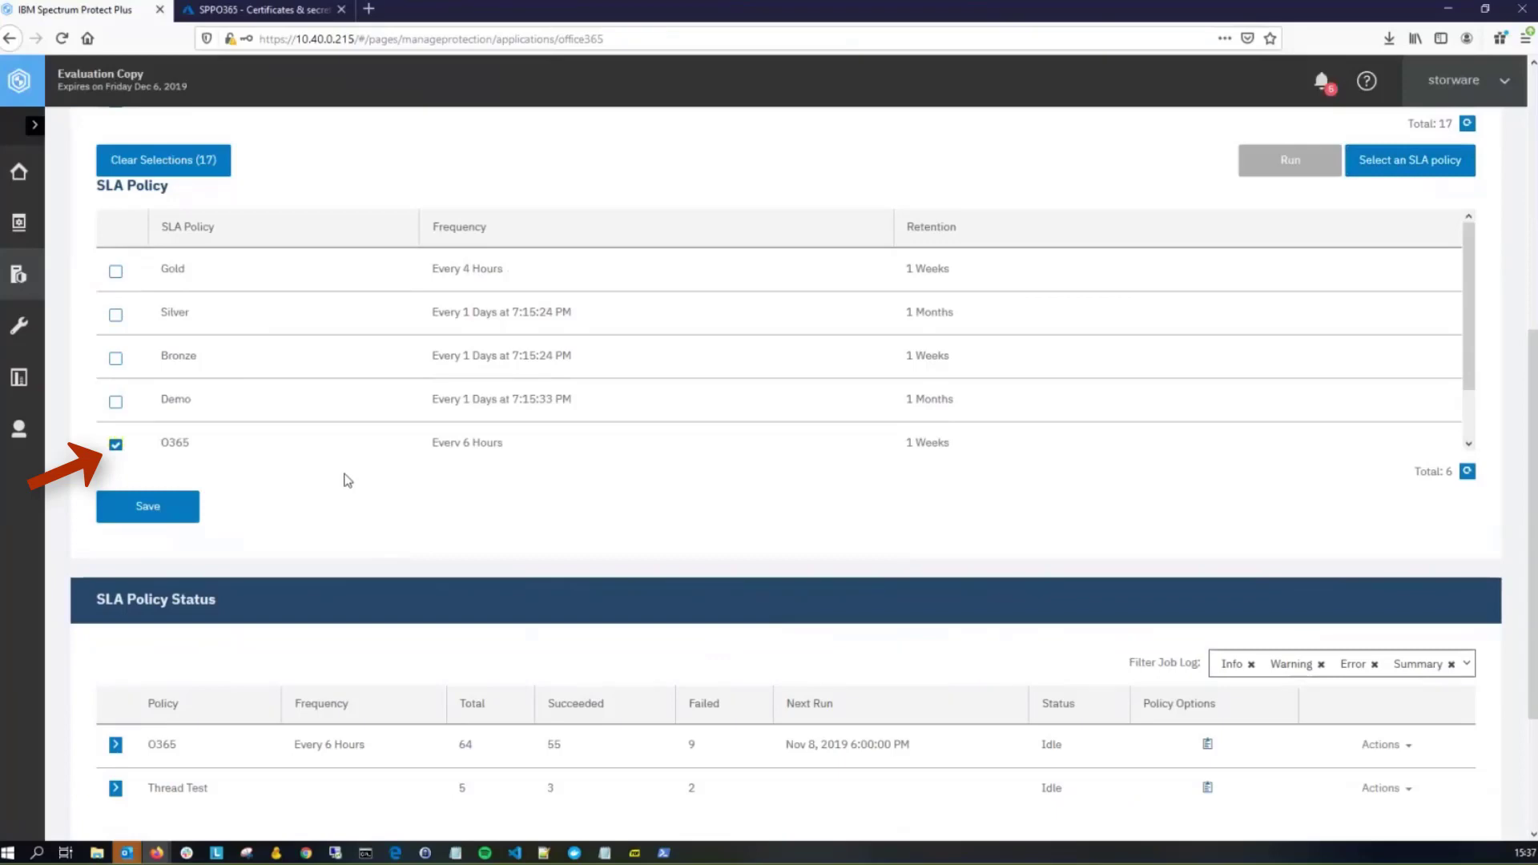
pyautogui.click(182, 507)
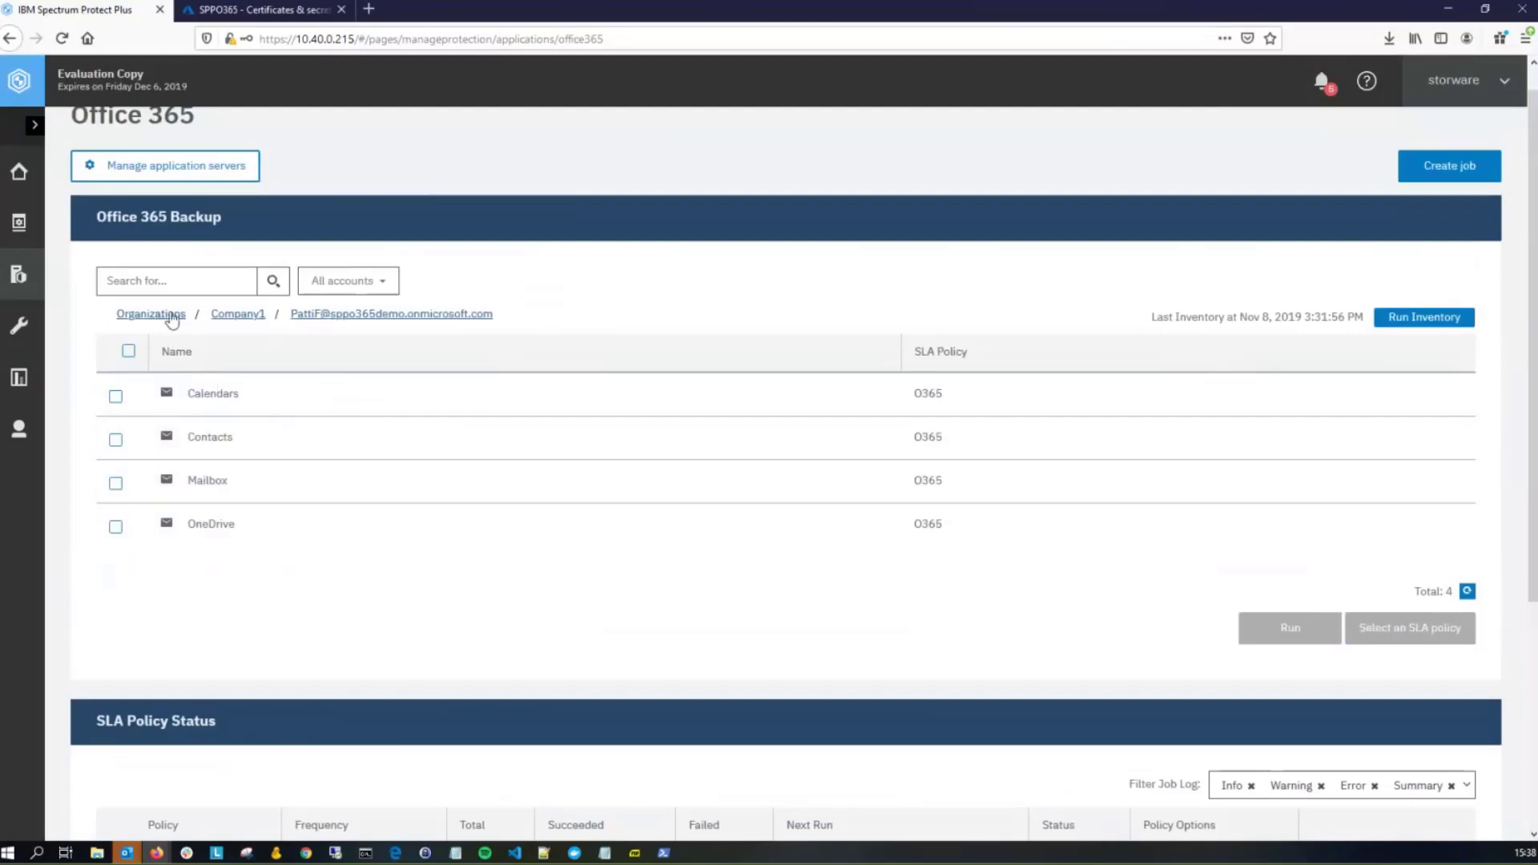
# Start the O365 policy backup immediately from its Actions menu in SLA Policy Status
pyautogui.click(228, 314)
pyautogui.scroll(-3, 929, 647)
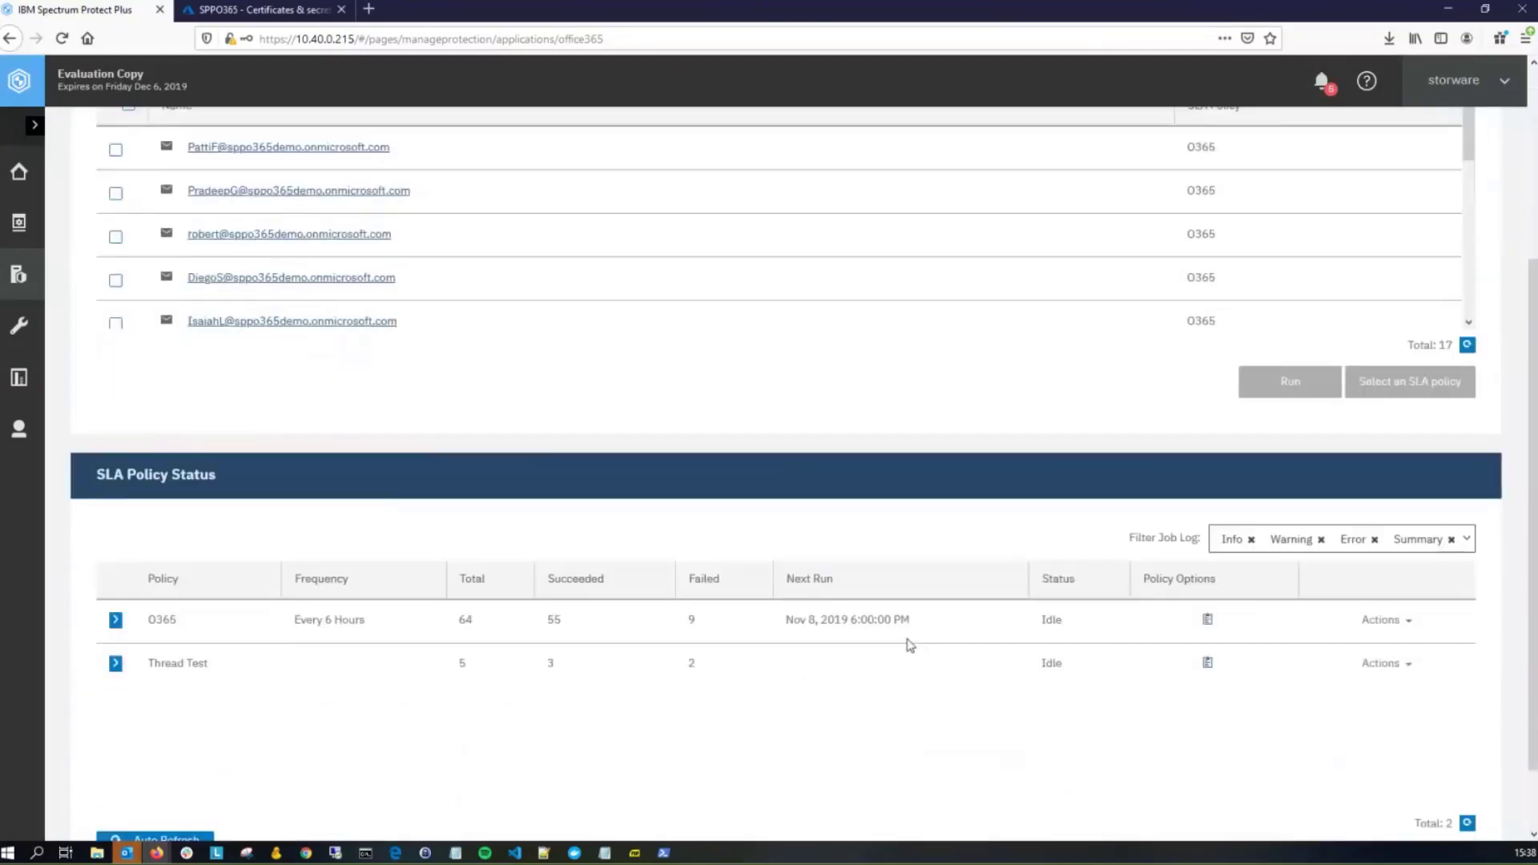
pyautogui.click(1382, 620)
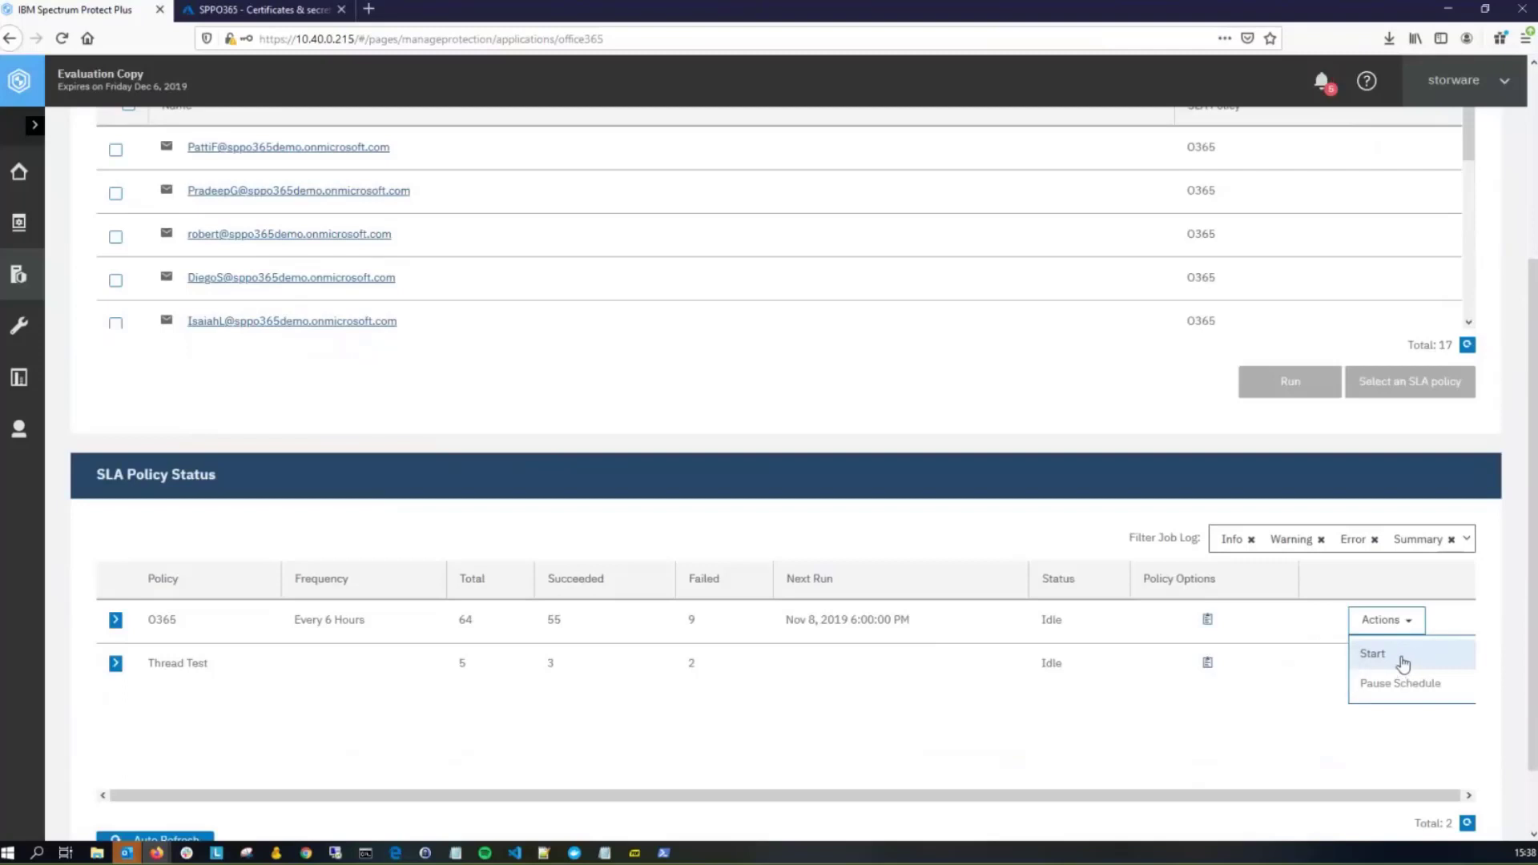
pyautogui.click(1402, 664)
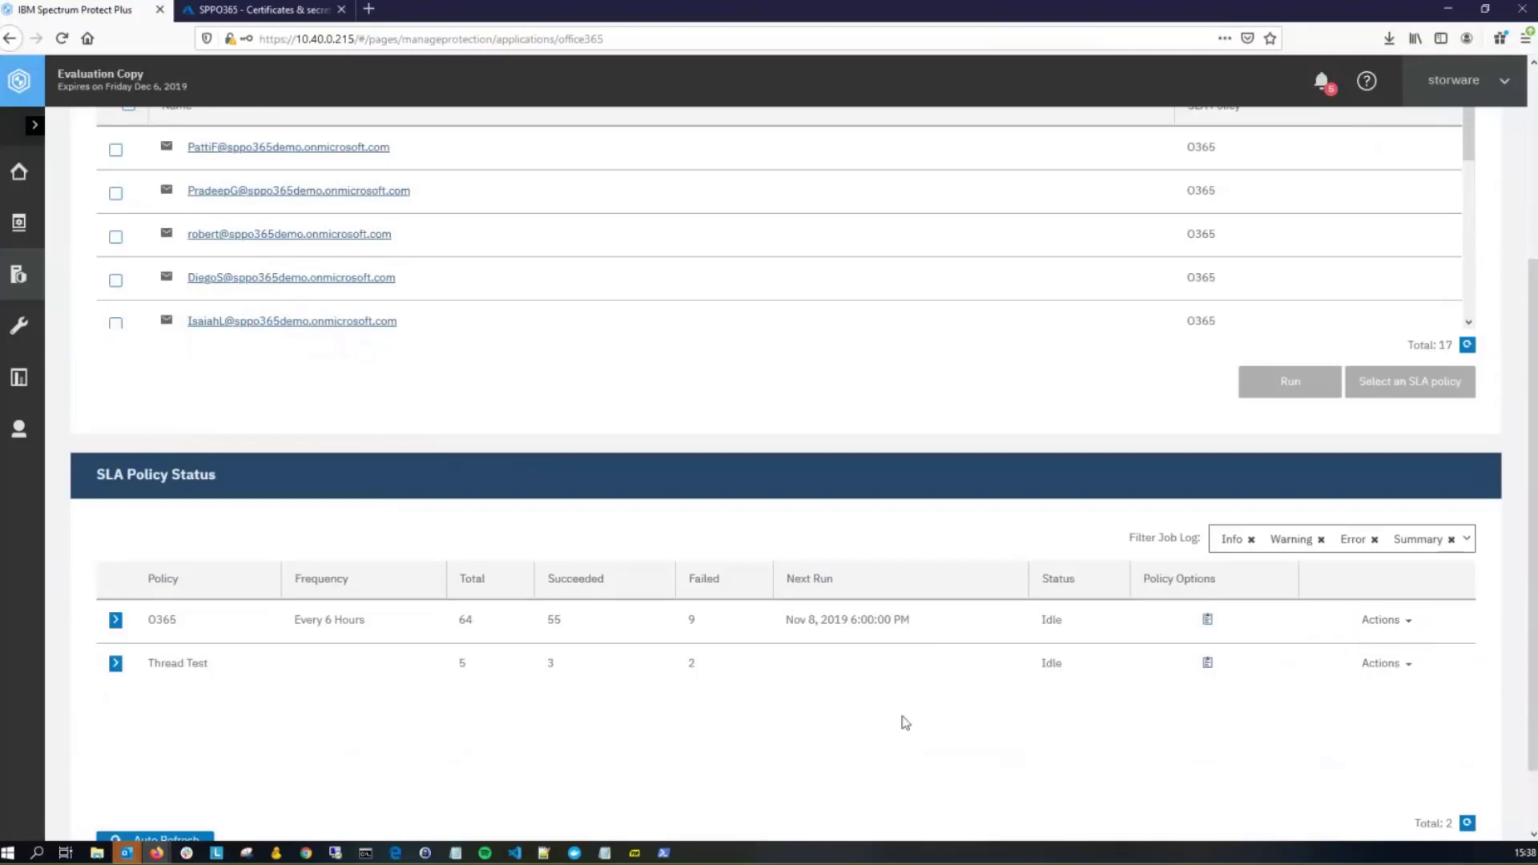
pyautogui.scroll(3, 905, 722)
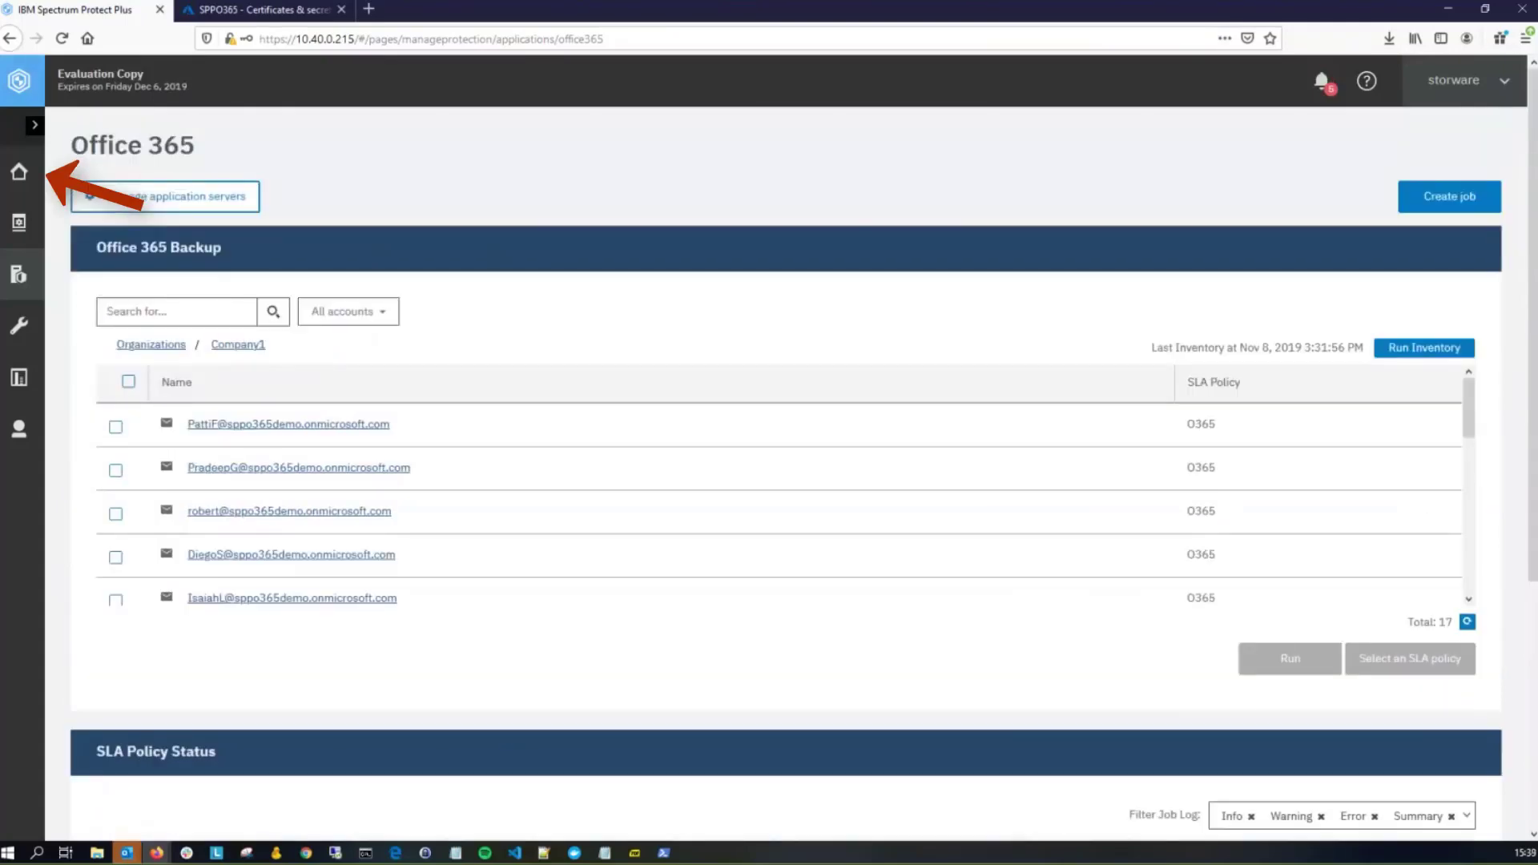
# View the currently running office365_O365 backup job and refresh its job log
pyautogui.click(20, 172)
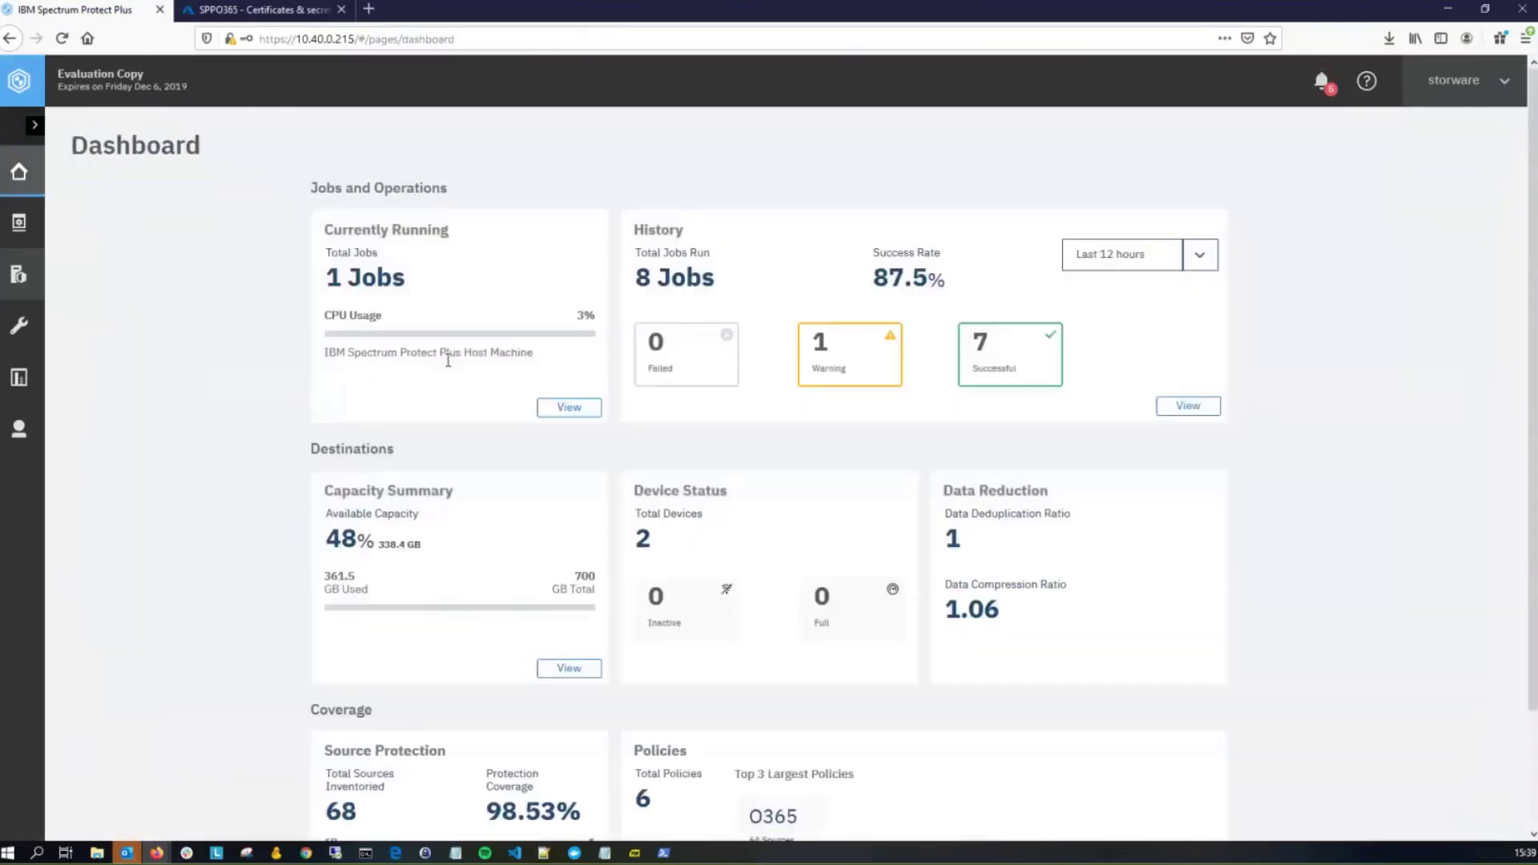
pyautogui.click(563, 410)
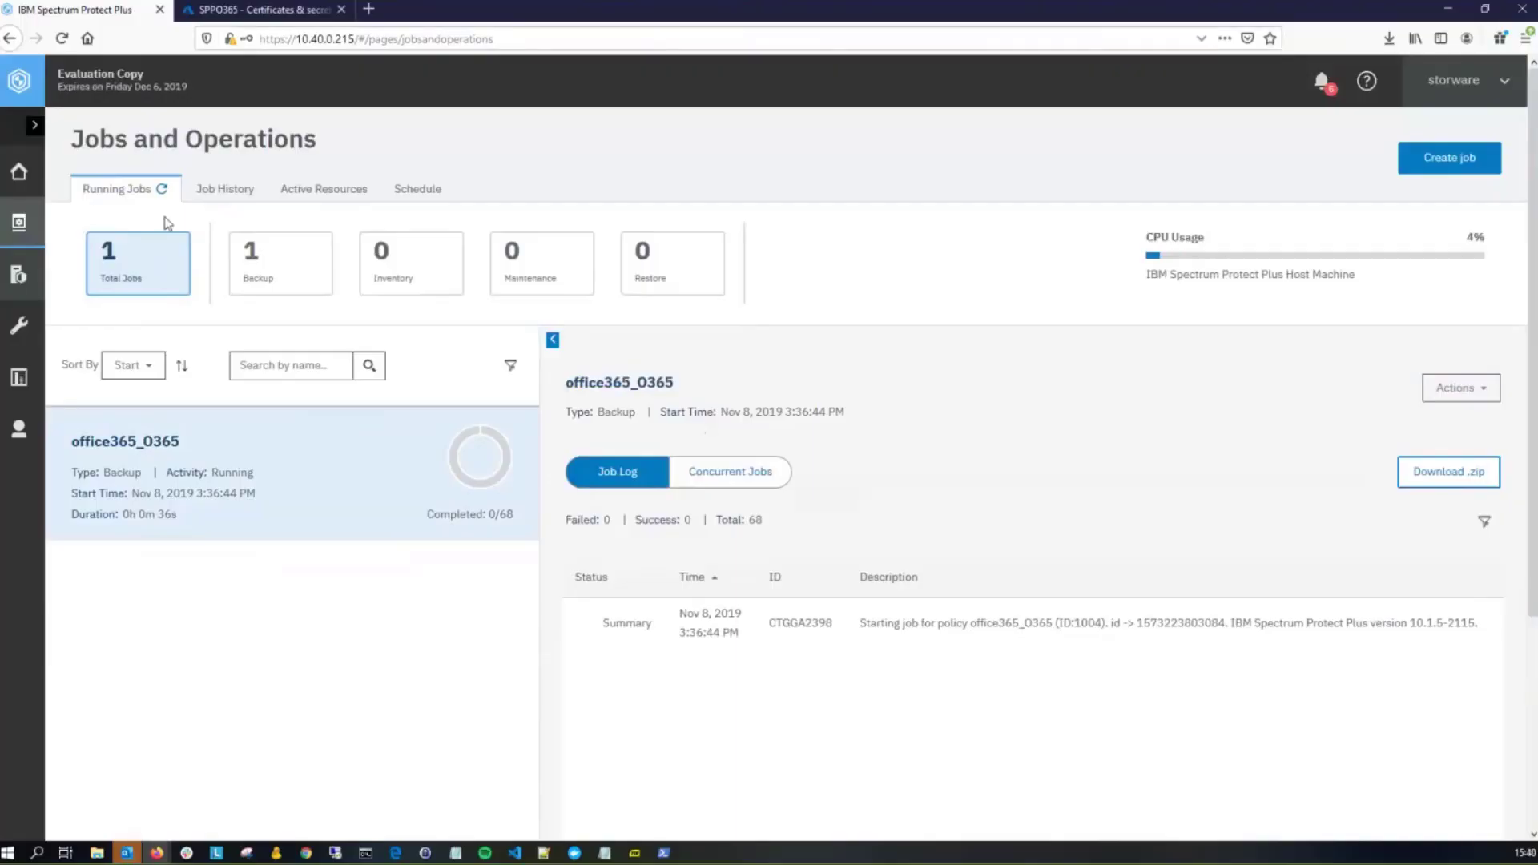
pyautogui.click(161, 189)
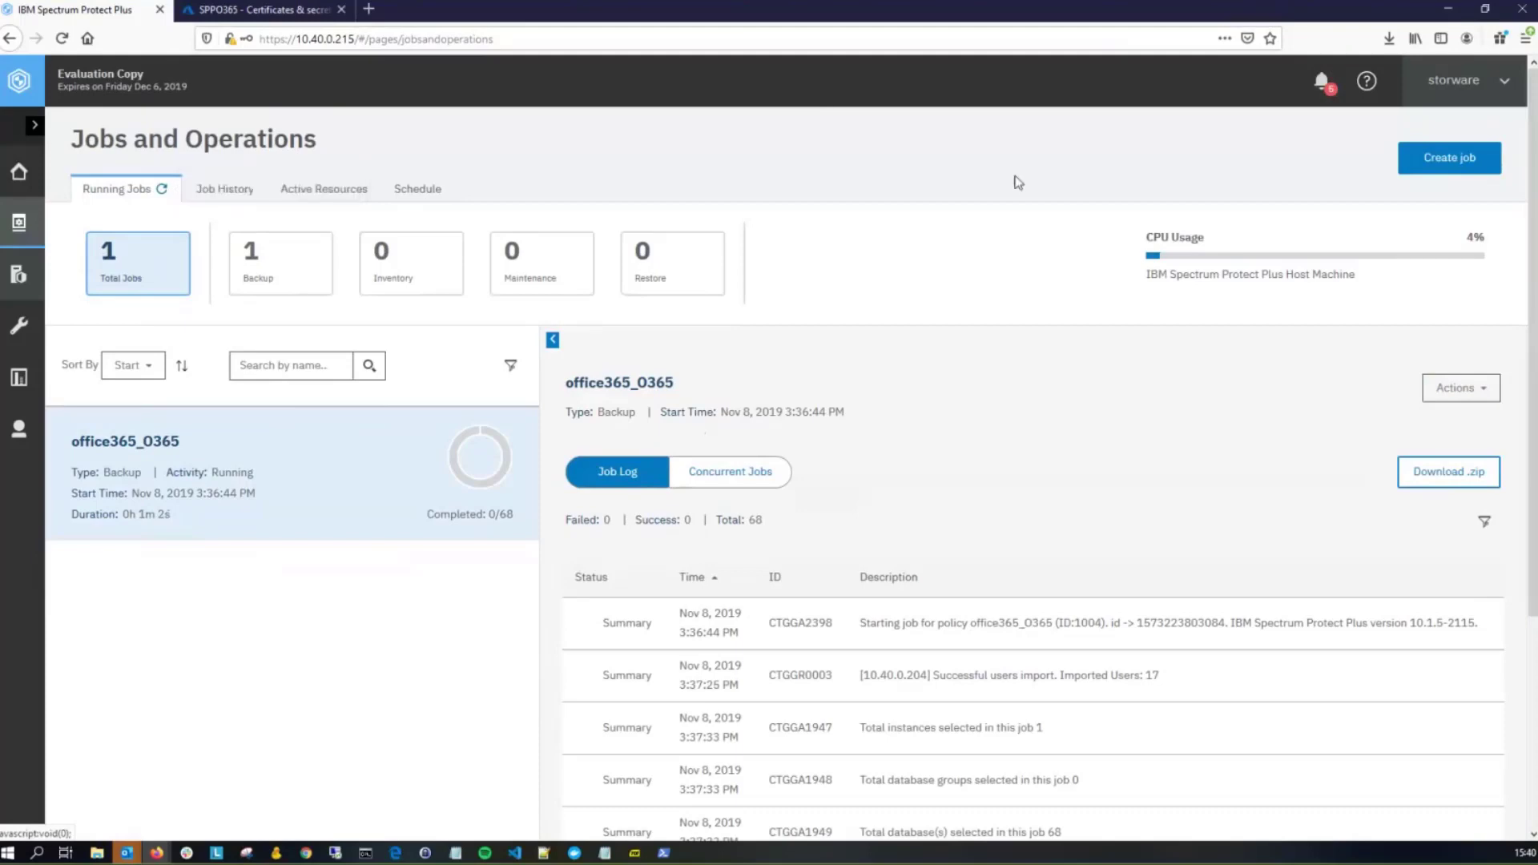
pyautogui.scroll(-2, 1017, 180)
pyautogui.scroll(2, 1017, 179)
pyautogui.scroll(-1, 1016, 180)
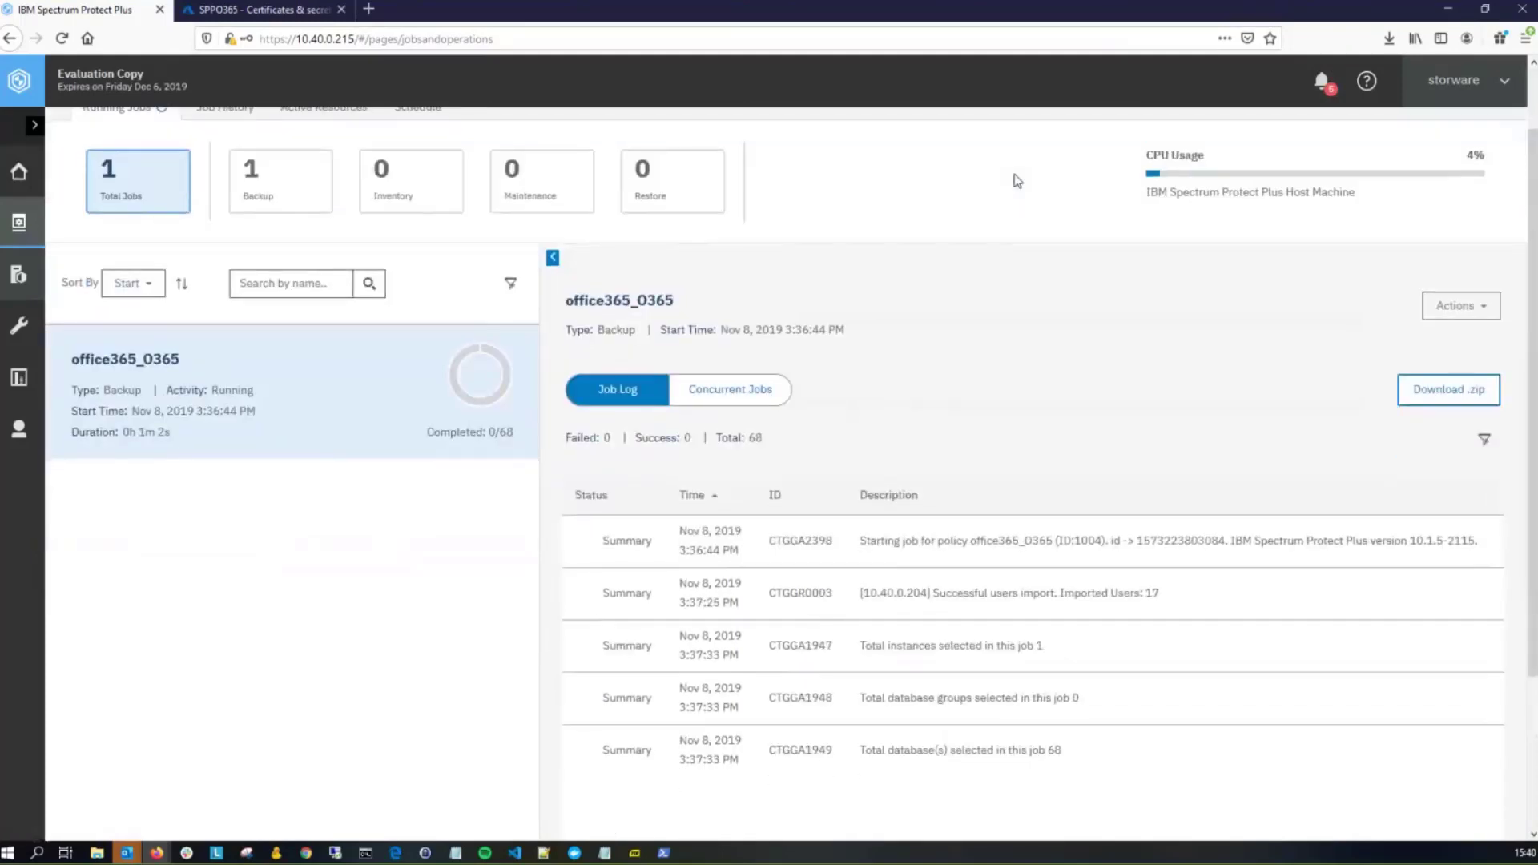